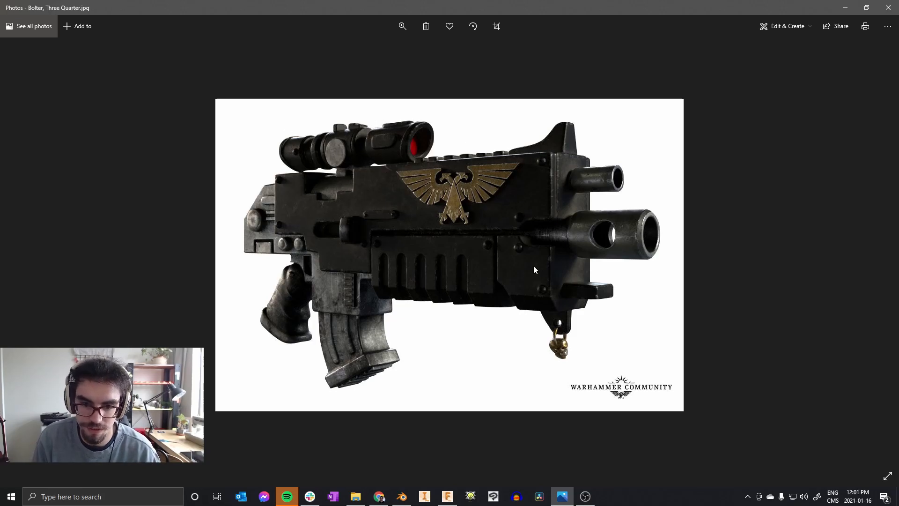
Switch to Fusion 360 and delete the timeline feature just before the final mirror
{"action": "left_click", "coordinate": [451, 495]}
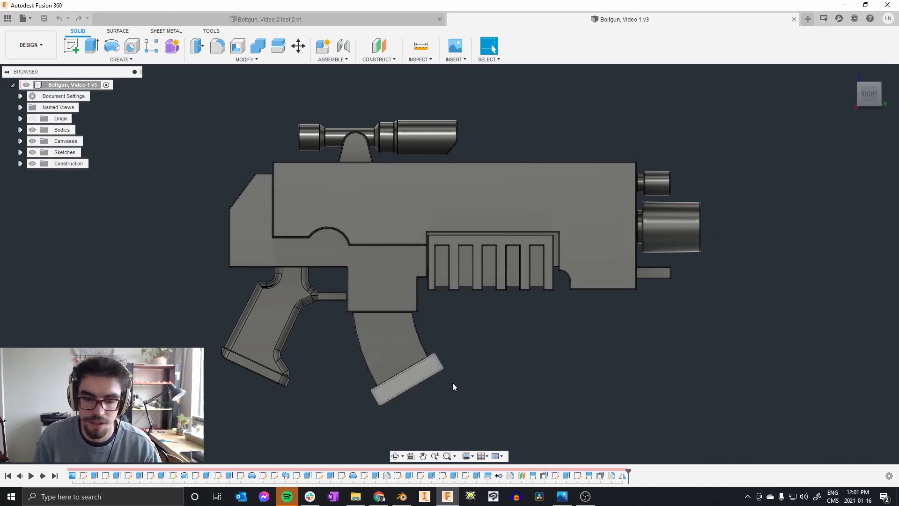
{"action": "left_click", "coordinate": [612, 476]}
{"action": "key", "text": "Delete"}
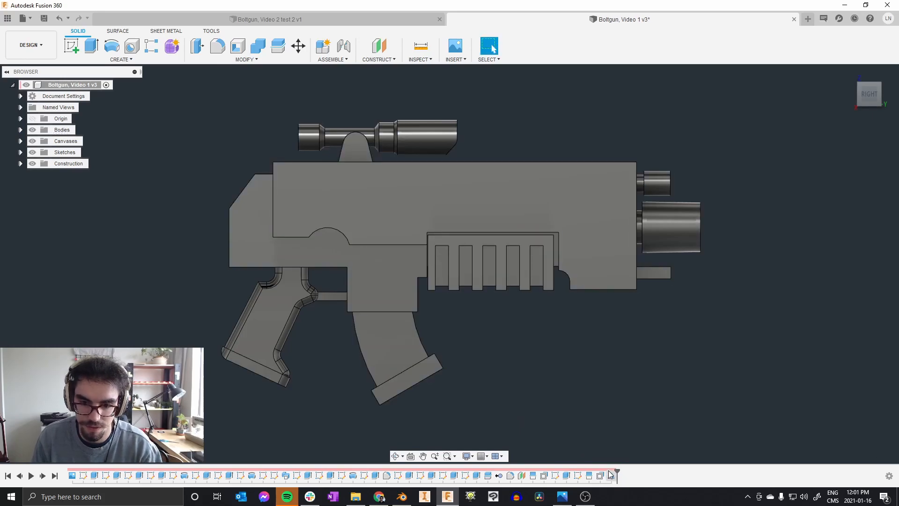
Roll the boltgun's design history back one feature, to before the final mirror
{"action": "key", "text": "F6"}
{"action": "middle_click_drag", "start_coordinate": [577, 332], "coordinate": [557, 343], "text": "shift"}
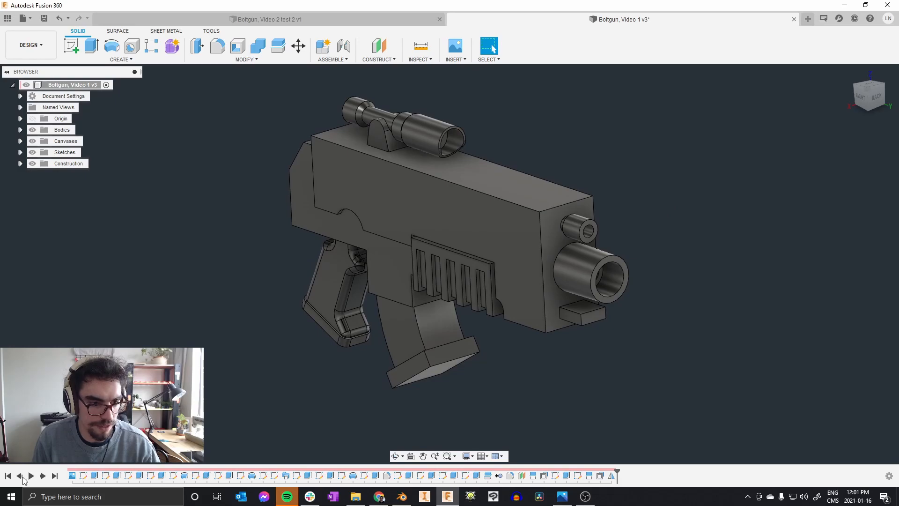
{"action": "left_click", "coordinate": [21, 476]}
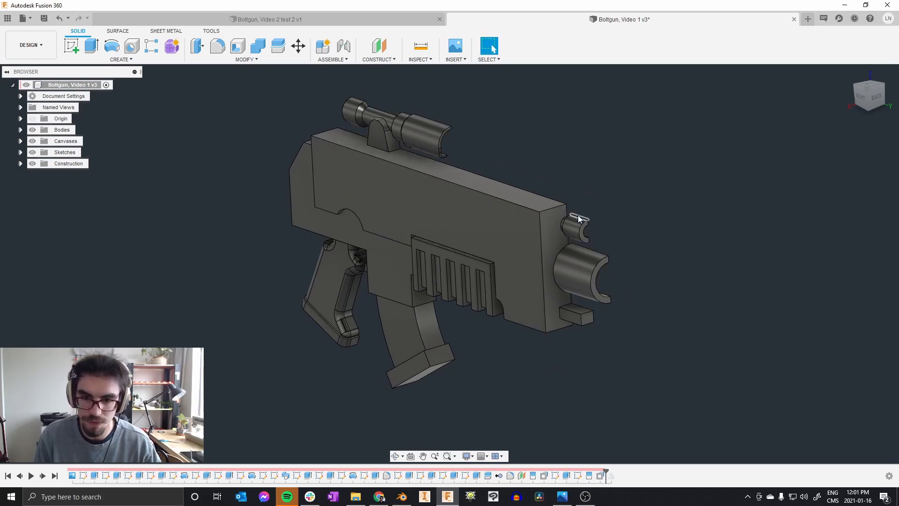
Show the Bolter, Side View 2 reference canvas over the model in the Right view
{"action": "middle_click_drag", "start_coordinate": [459, 224], "coordinate": [484, 211], "text": "shift"}
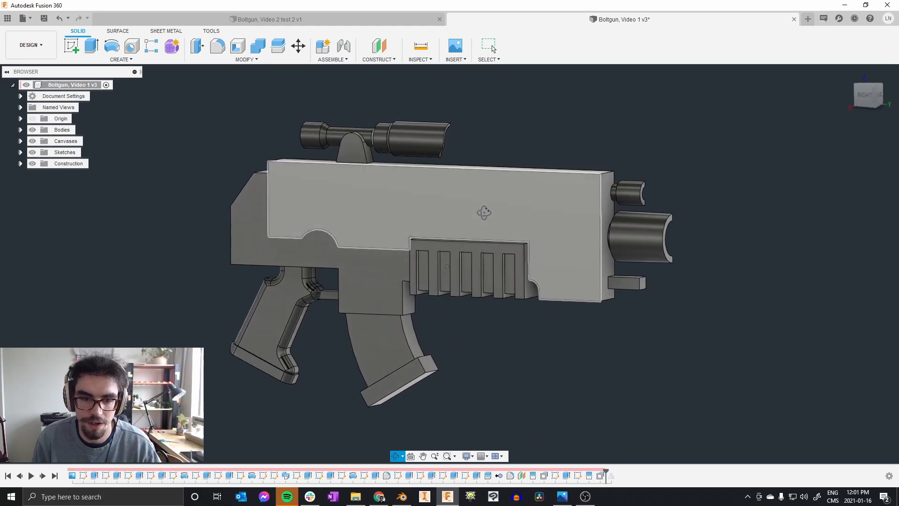
{"action": "left_click", "coordinate": [868, 99]}
{"action": "middle_click_drag", "start_coordinate": [344, 168], "coordinate": [381, 173]}
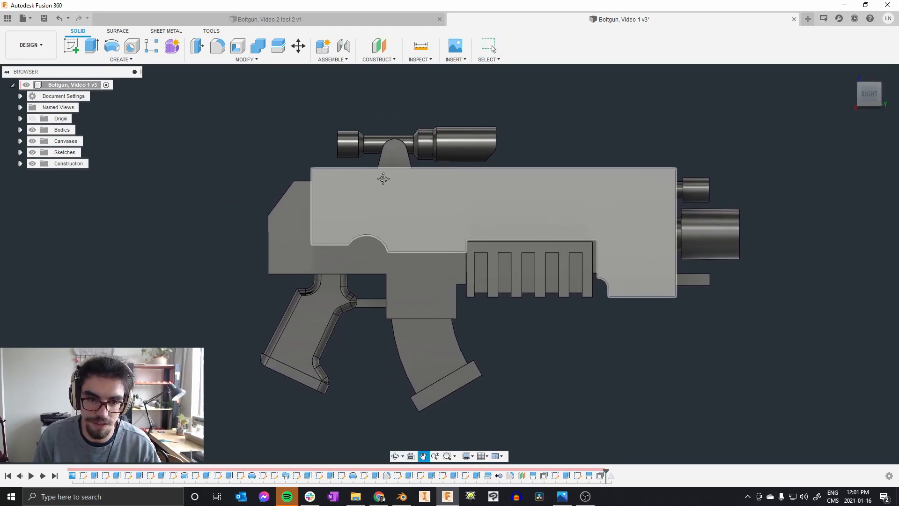
{"action": "left_click", "coordinate": [20, 141]}
{"action": "left_click", "coordinate": [41, 152]}
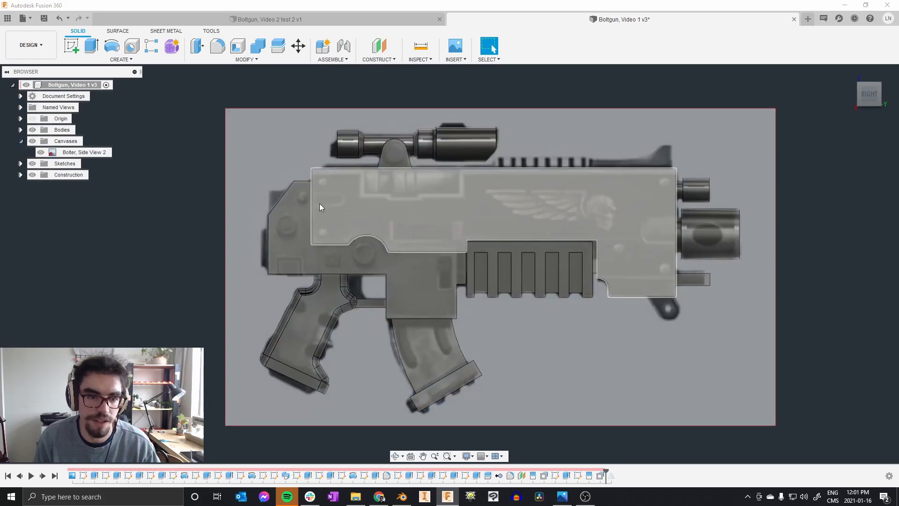
{"action": "scroll", "coordinate": [368, 273], "scroll_direction": "up", "scroll_amount": 1}
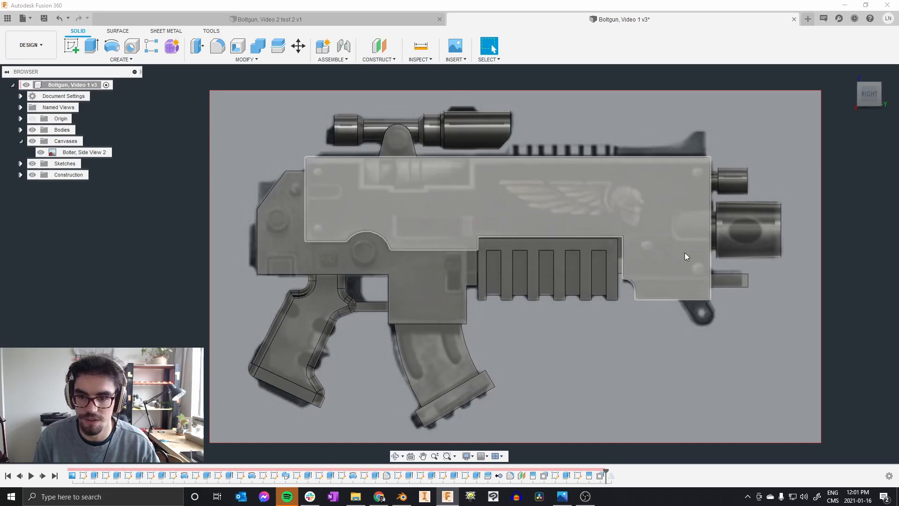
Start a sketch on the rear frame's side face and draw a circle over the large round detail near its back edge
{"action": "left_click", "coordinate": [359, 255]}
{"action": "left_click", "coordinate": [307, 205]}
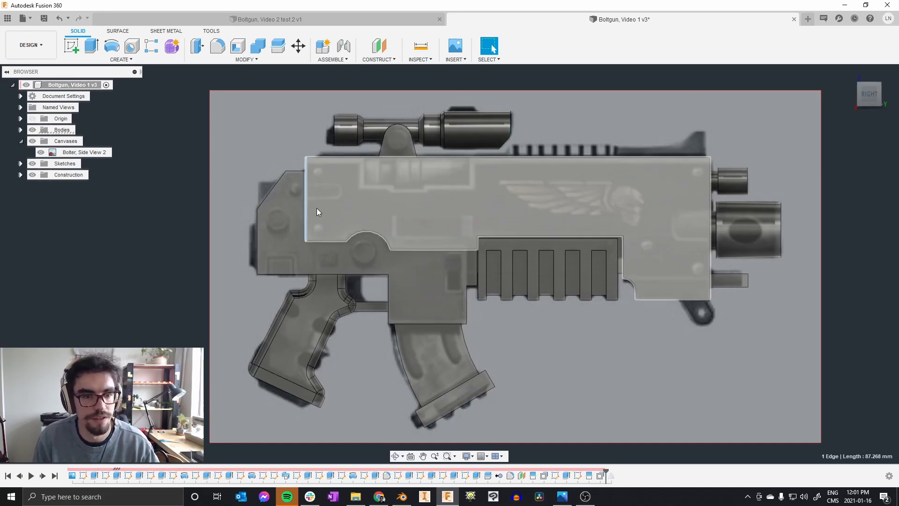
{"action": "left_click", "coordinate": [315, 209]}
{"action": "left_click", "coordinate": [331, 252]}
{"action": "right_click", "coordinate": [343, 254]}
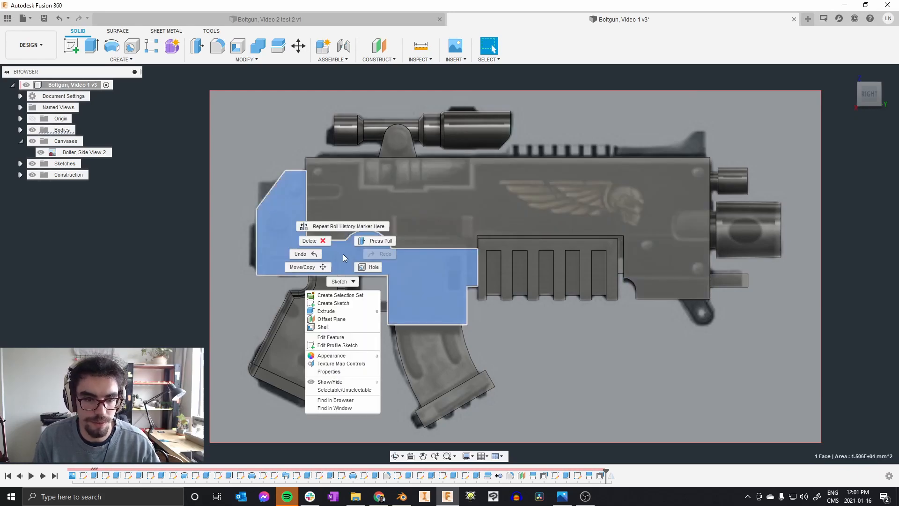
{"action": "left_click", "coordinate": [333, 303]}
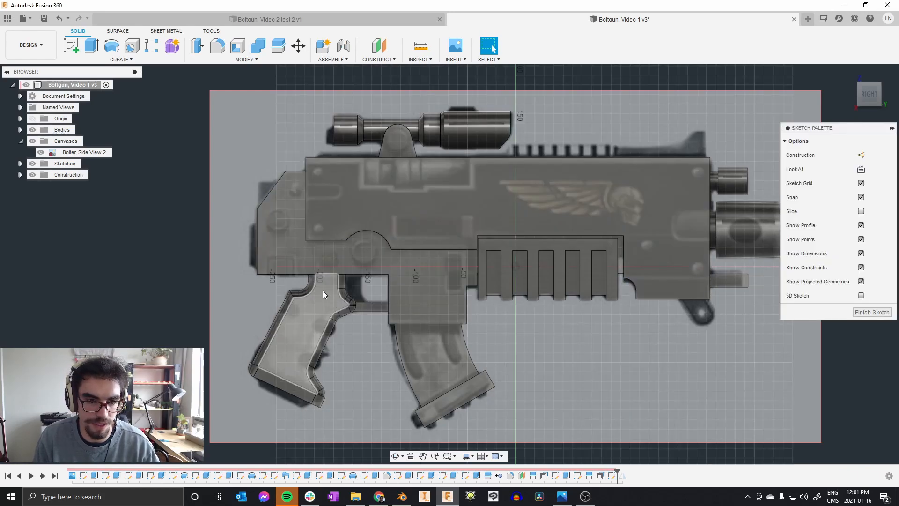
{"action": "key", "text": "c"}
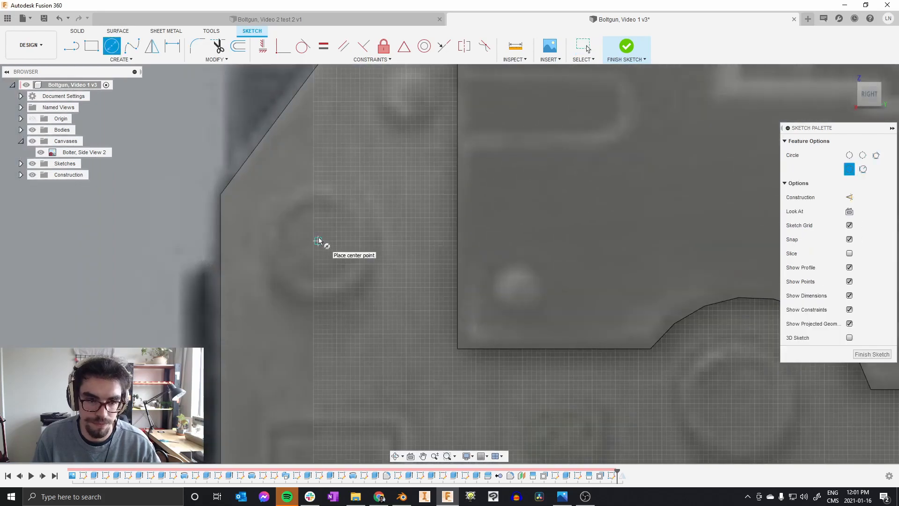
{"action": "left_click", "coordinate": [365, 214]}
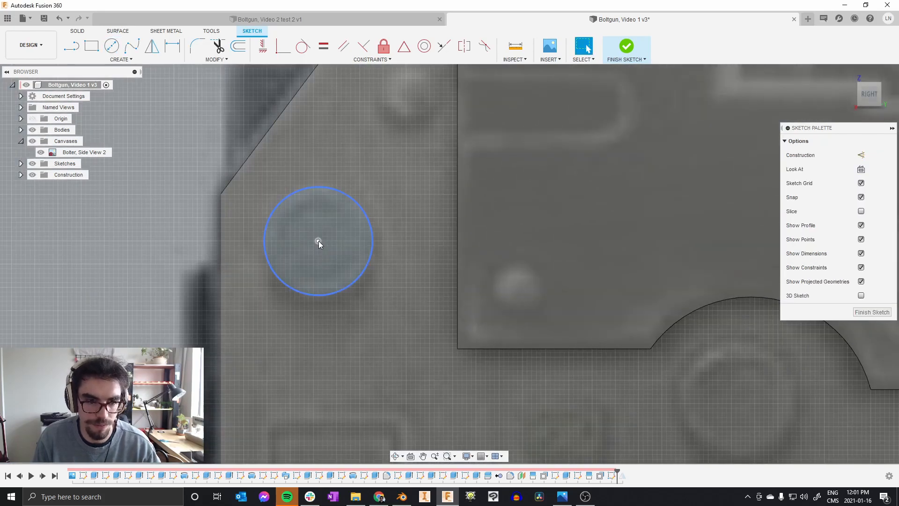
{"action": "key", "text": "Escape"}
Draw a second circle over the round detail beneath the receiver's arc cutout and make both circles equal
{"action": "scroll", "coordinate": [318, 241], "scroll_direction": "down", "scroll_amount": 5}
{"action": "scroll", "coordinate": [442, 266], "scroll_direction": "up", "scroll_amount": 4}
{"action": "key", "text": "c"}
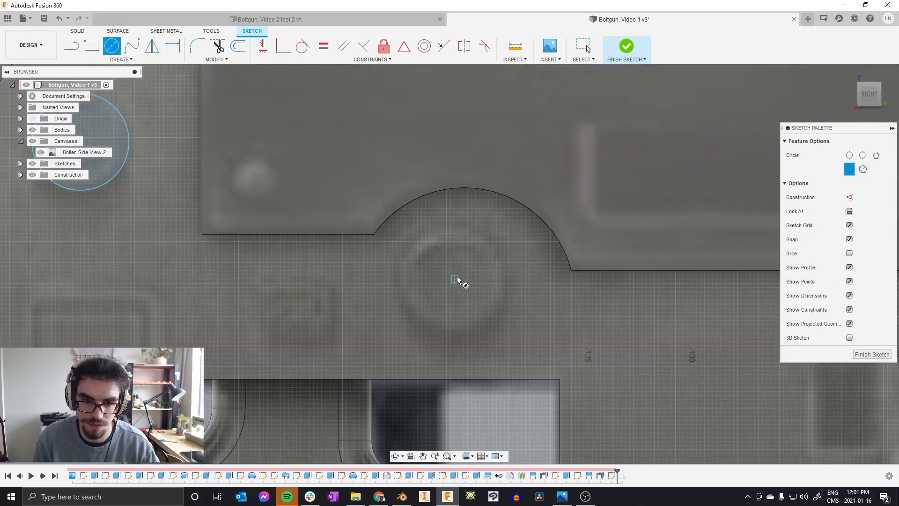
{"action": "left_click", "coordinate": [502, 261]}
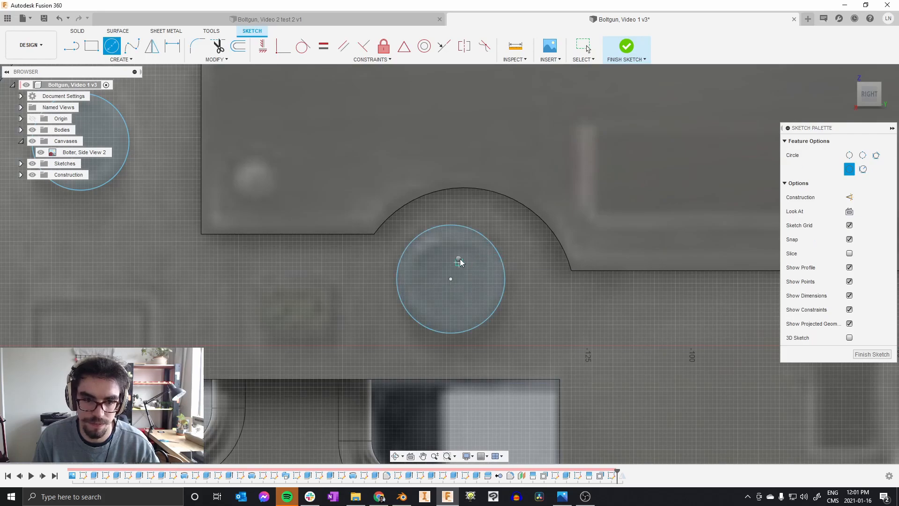
{"action": "right_click", "coordinate": [462, 260]}
{"action": "left_click", "coordinate": [482, 261]}
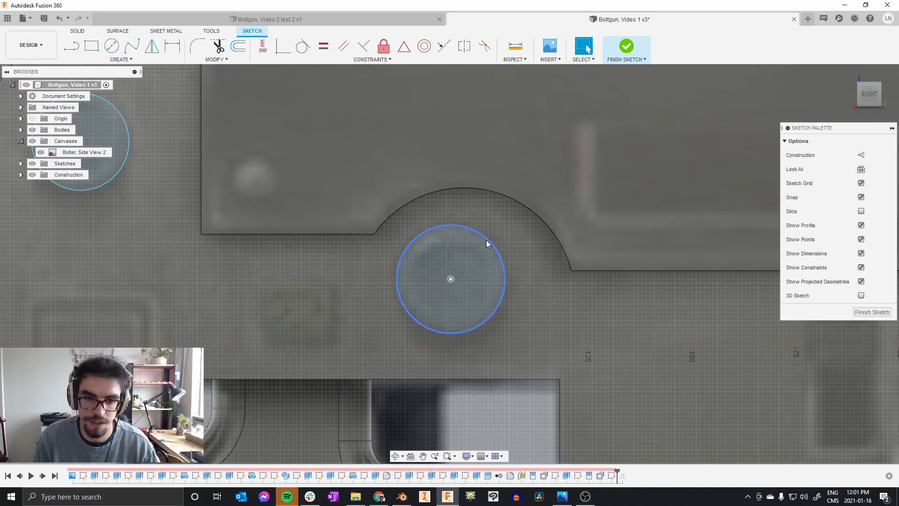
{"action": "scroll", "coordinate": [473, 253], "scroll_direction": "down", "scroll_amount": 2}
{"action": "scroll", "coordinate": [314, 198], "scroll_direction": "down", "scroll_amount": 1}
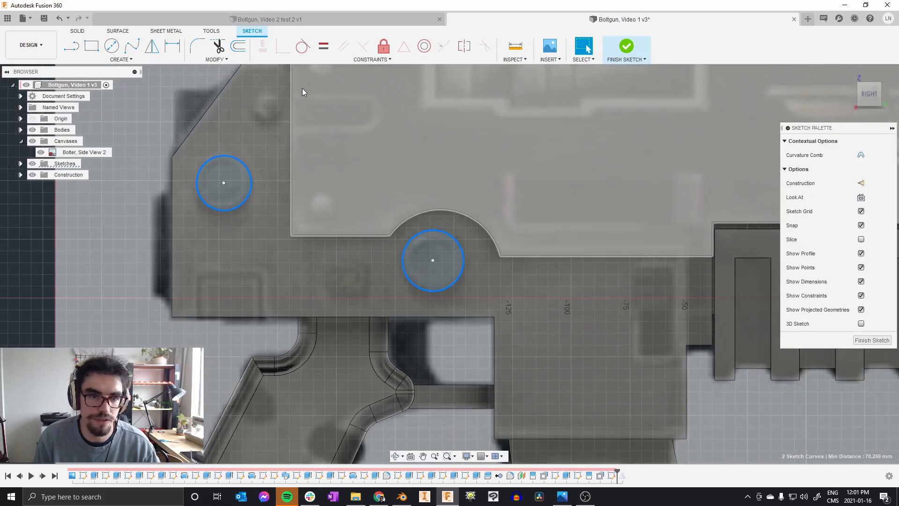
{"action": "left_click", "coordinate": [324, 46]}
{"action": "right_click", "coordinate": [300, 228]}
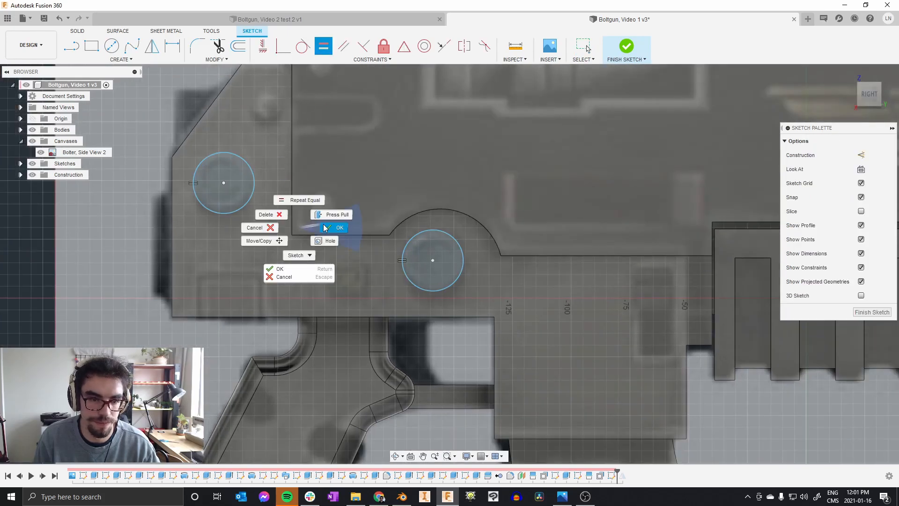
{"action": "left_click", "coordinate": [327, 227]}
Extrude both large circles on the rear frame 8 mm
{"action": "middle_click_drag", "start_coordinate": [261, 193], "coordinate": [277, 203], "text": "shift"}
{"action": "key", "text": "e"}
{"action": "left_click", "coordinate": [282, 210]}
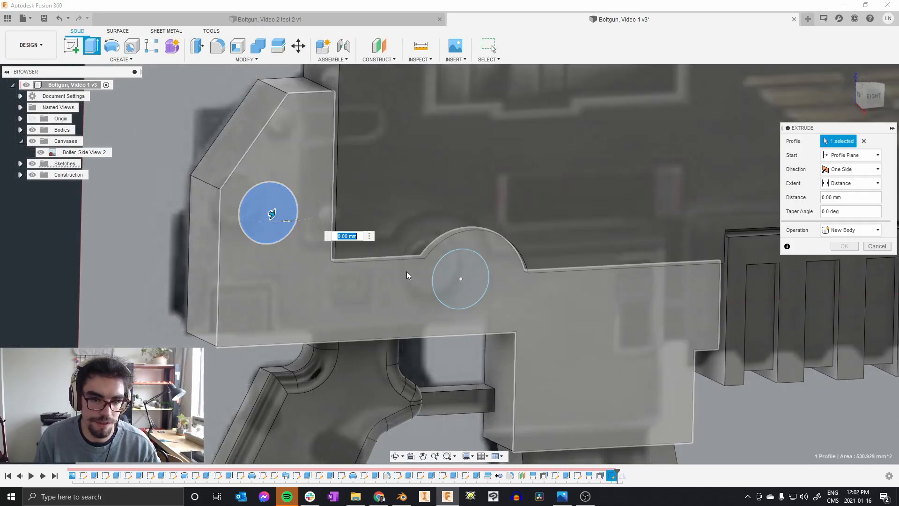
{"action": "left_click", "coordinate": [437, 271]}
{"action": "type", "text": "5"}
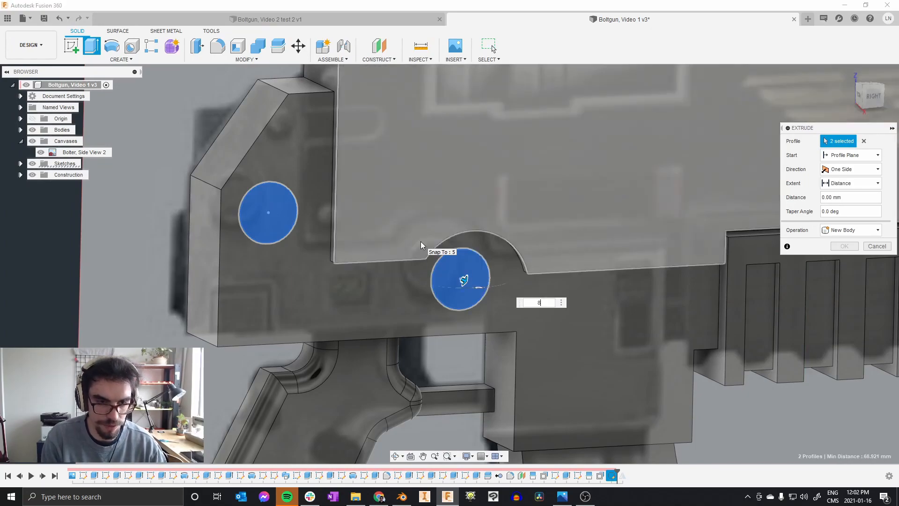
{"action": "key", "text": "Return"}
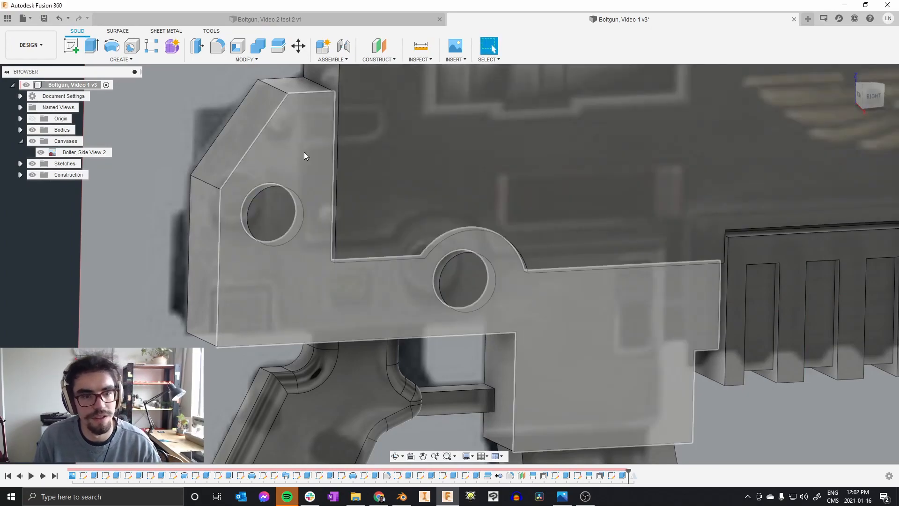
Start a new sketch on the rear frame's side face and draw a circle over the small upper rivet
{"action": "left_click", "coordinate": [303, 137]}
{"action": "middle_click_drag", "start_coordinate": [302, 134], "coordinate": [293, 130], "text": "shift"}
{"action": "left_click", "coordinate": [873, 95]}
{"action": "scroll", "coordinate": [387, 257], "scroll_direction": "down", "scroll_amount": 4}
{"action": "scroll", "coordinate": [292, 174], "scroll_direction": "up", "scroll_amount": 3}
{"action": "key", "text": "c"}
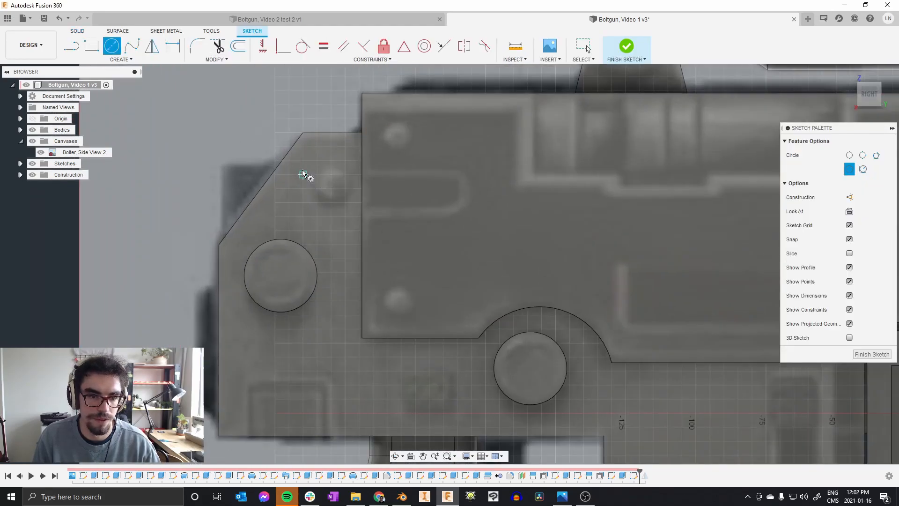
{"action": "left_click", "coordinate": [360, 176]}
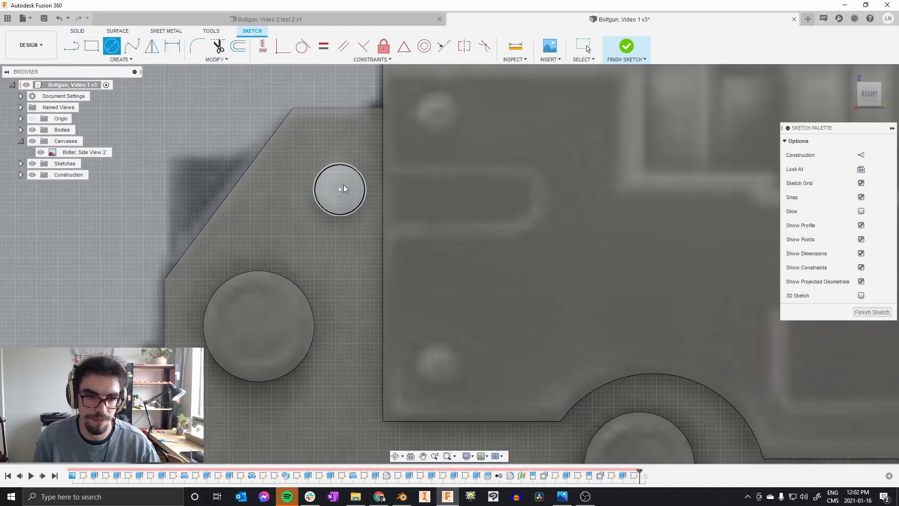
{"action": "key", "text": "Escape"}
Set the small upper rivet circle's diameter to 12 mm
{"action": "key", "text": "d"}
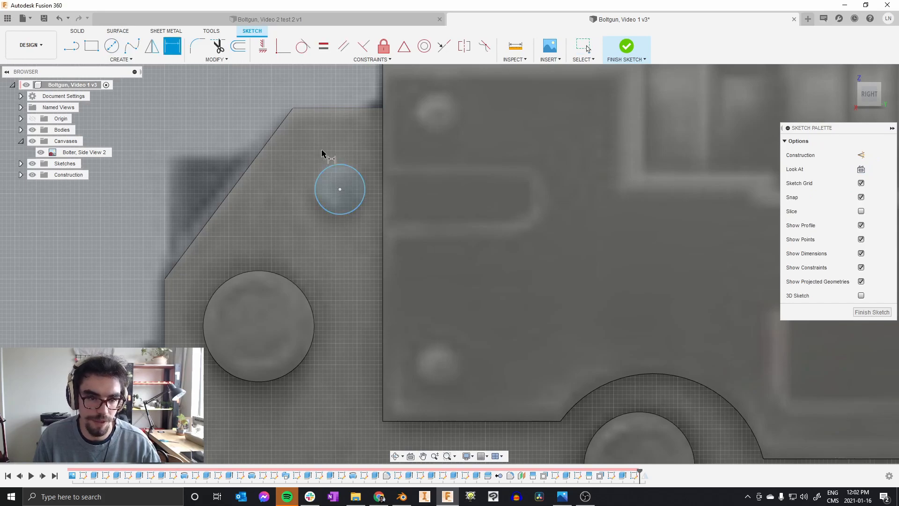
{"action": "left_click", "coordinate": [325, 148]}
{"action": "type", "text": "12"}
{"action": "key", "text": "Return"}
Extrude the 12 mm rivet circle 8 mm, joining it to the rear frame
{"action": "middle_click_drag", "start_coordinate": [305, 145], "coordinate": [283, 178], "text": "shift"}
{"action": "key", "text": "e"}
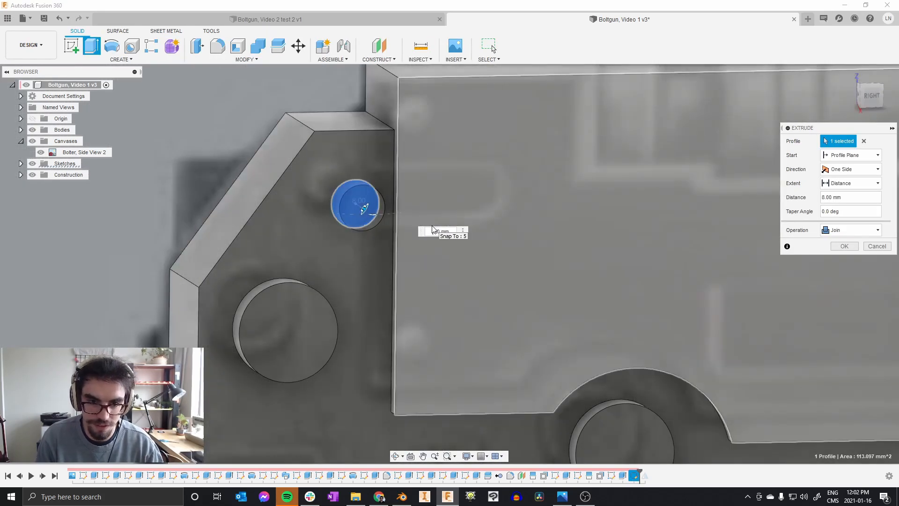
{"action": "key", "text": "Return"}
Start a sketch on the main receiver's side face and draw a circle about 9 mm in diameter over its upper rear rivet
{"action": "scroll", "coordinate": [310, 174], "scroll_direction": "down", "scroll_amount": 4}
{"action": "left_click", "coordinate": [473, 193]}
{"action": "middle_click_drag", "start_coordinate": [473, 193], "coordinate": [456, 185], "text": "shift"}
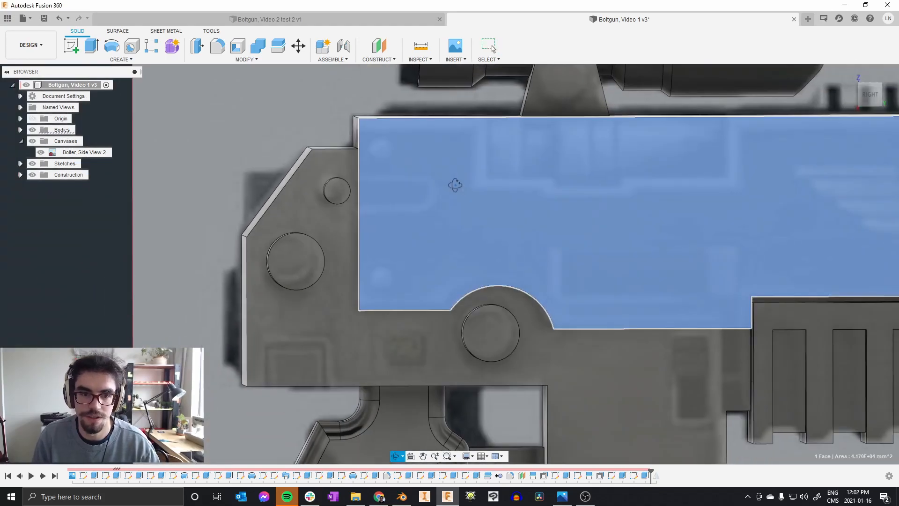
{"action": "scroll", "coordinate": [479, 177], "scroll_direction": "down", "scroll_amount": 3}
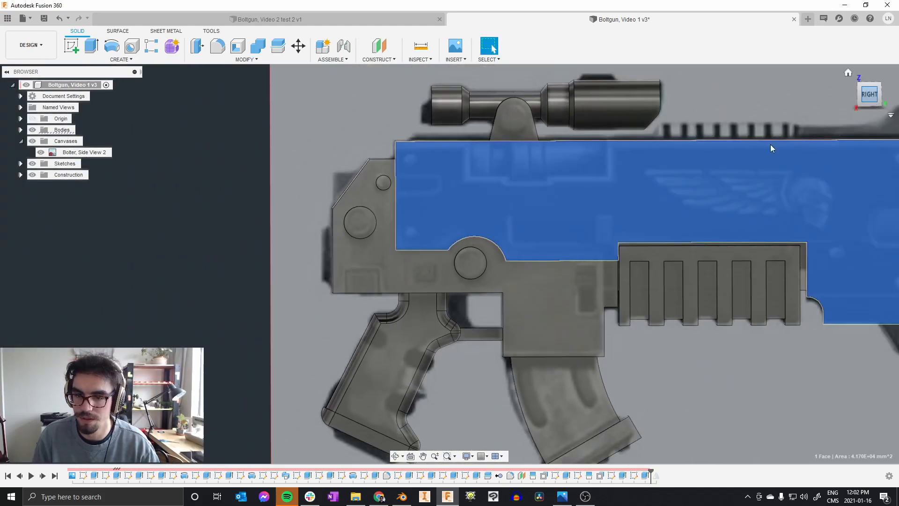
{"action": "scroll", "coordinate": [444, 171], "scroll_direction": "down", "scroll_amount": 2}
{"action": "scroll", "coordinate": [487, 179], "scroll_direction": "up", "scroll_amount": 2}
{"action": "right_click", "coordinate": [485, 181]}
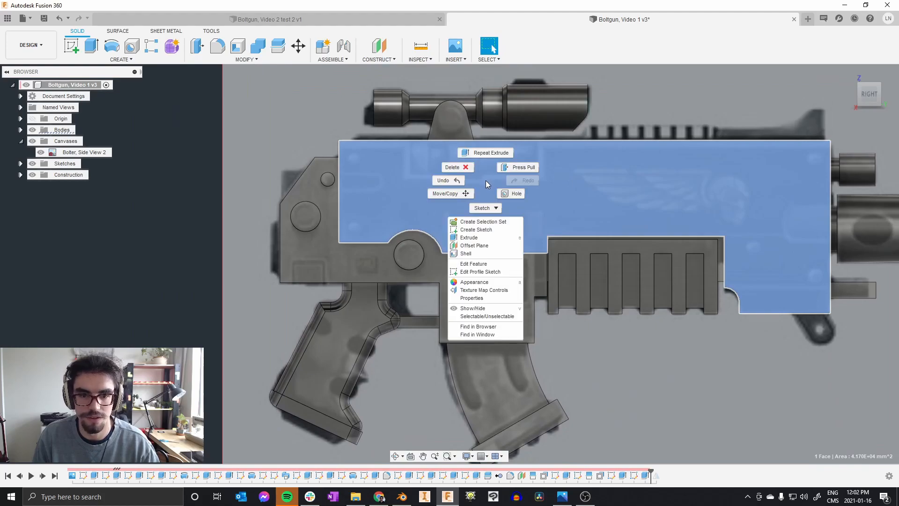
{"action": "left_click", "coordinate": [476, 230]}
{"action": "key", "text": "c"}
{"action": "left_click", "coordinate": [343, 165]}
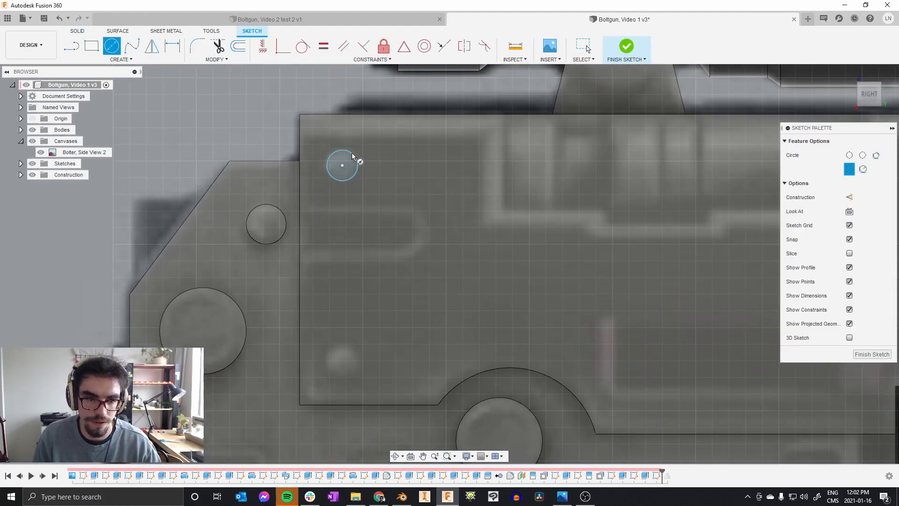
{"action": "left_click", "coordinate": [352, 153]}
Set the diameter of the receiver's upper rear rivet circle to 10 mm
{"action": "key", "text": "d"}
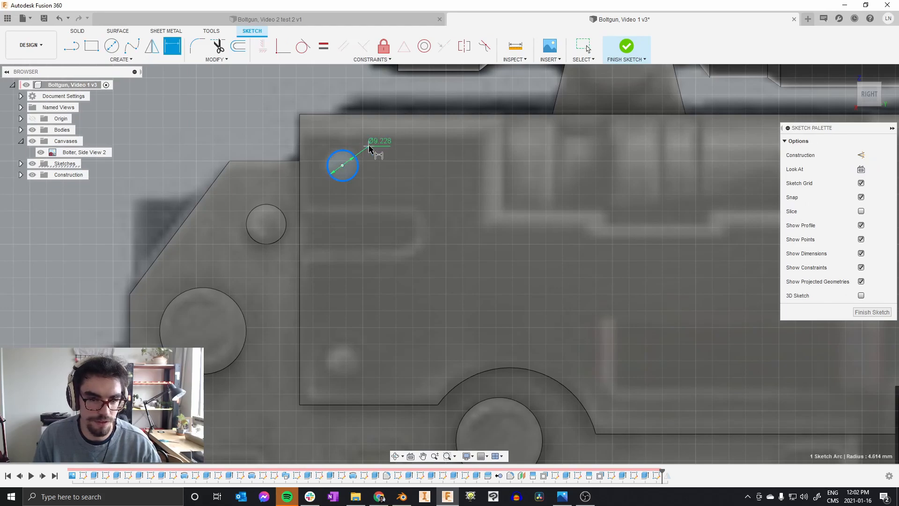
{"action": "left_click", "coordinate": [409, 135]}
{"action": "type", "text": "10"}
{"action": "key", "text": "Return"}
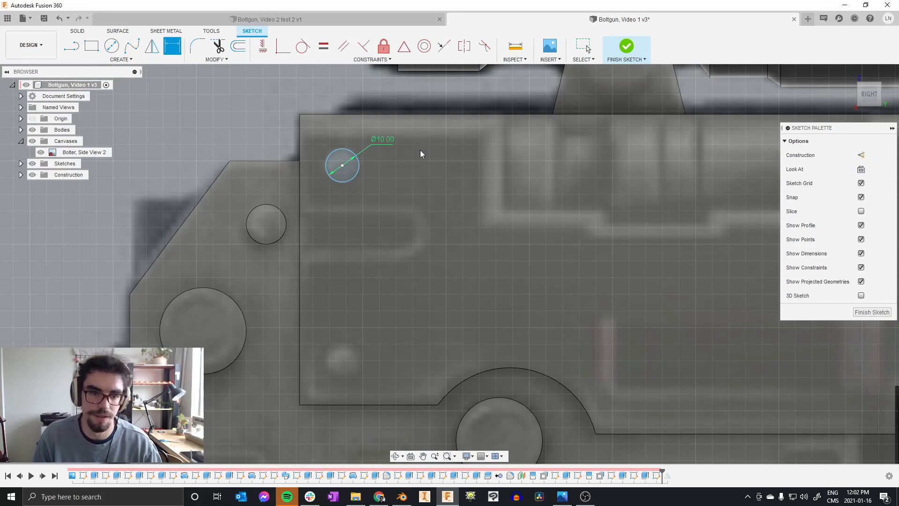
{"action": "key", "text": "Escape"}
Copy the 10 mm circle about 58 mm downward onto the receiver's lower rear rivet
{"action": "left_click", "coordinate": [343, 182]}
{"action": "scroll", "coordinate": [368, 166], "scroll_direction": "down", "scroll_amount": 3}
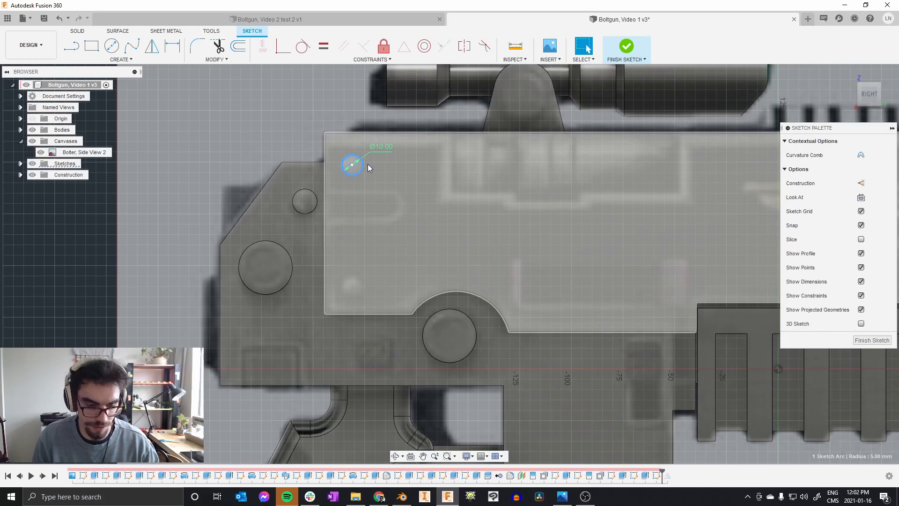
{"action": "key", "text": "m"}
{"action": "left_click_drag", "start_coordinate": [368, 167], "coordinate": [366, 275]}
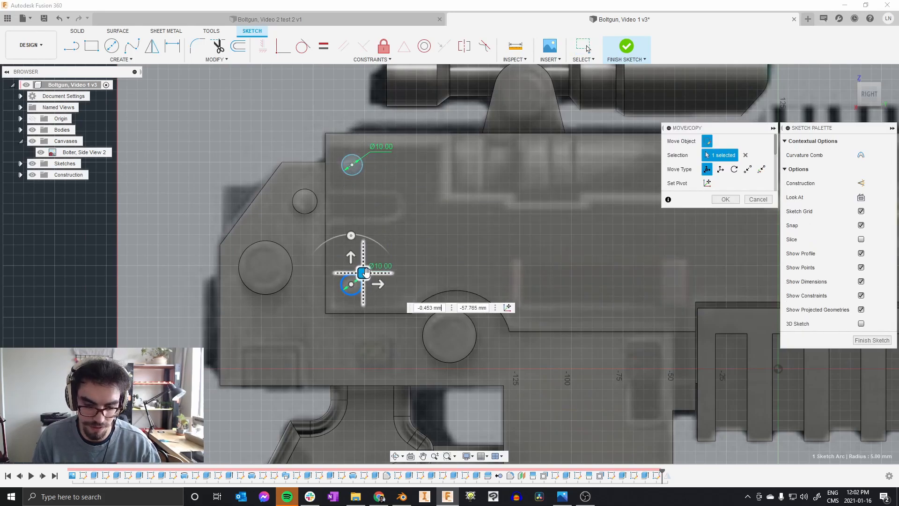
{"action": "key", "text": "Return"}
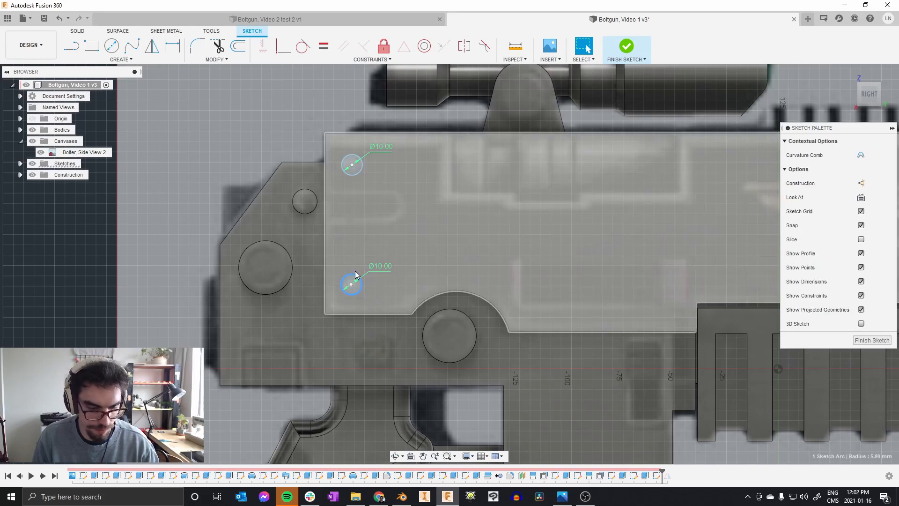
Copy the 10 mm circle from the receiver's lower rear rivet onto its upper front rivet
{"action": "scroll", "coordinate": [348, 258], "scroll_direction": "down", "scroll_amount": 2}
{"action": "key", "text": "m"}
{"action": "left_click_drag", "start_coordinate": [352, 260], "coordinate": [516, 243]}
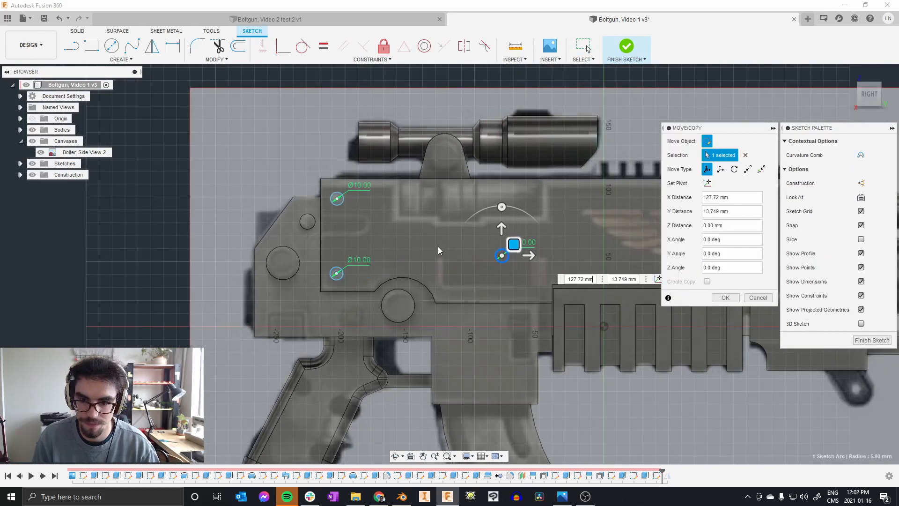
{"action": "scroll", "coordinate": [390, 246], "scroll_direction": "down", "scroll_amount": 3}
{"action": "middle_click_drag", "start_coordinate": [532, 236], "coordinate": [365, 243]}
{"action": "left_click_drag", "start_coordinate": [310, 250], "coordinate": [542, 213]}
{"action": "scroll", "coordinate": [540, 216], "scroll_direction": "up", "scroll_amount": 4}
{"action": "mouse_move", "coordinate": [510, 240]}
{"action": "left_mouse_down"}
{"action": "mouse_move", "coordinate": [526, 226]}
{"action": "mouse_move", "coordinate": [517, 227]}
{"action": "left_mouse_up"}
{"action": "key", "text": "Return"}
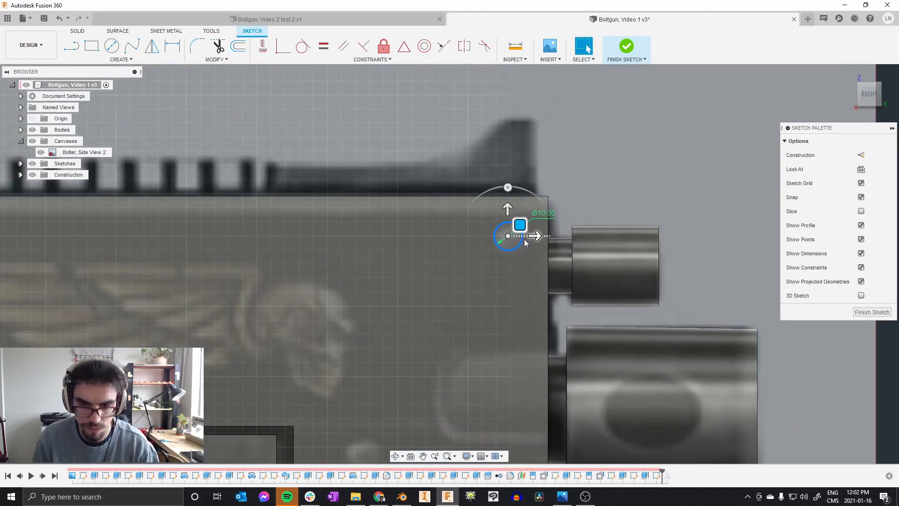
Copy the upper front rivet circle about 53 mm rearward and 76 mm downward onto the rivet just ahead of the ribbed handguard
{"action": "left_click", "coordinate": [511, 250]}
{"action": "scroll", "coordinate": [493, 184], "scroll_direction": "down", "scroll_amount": 2}
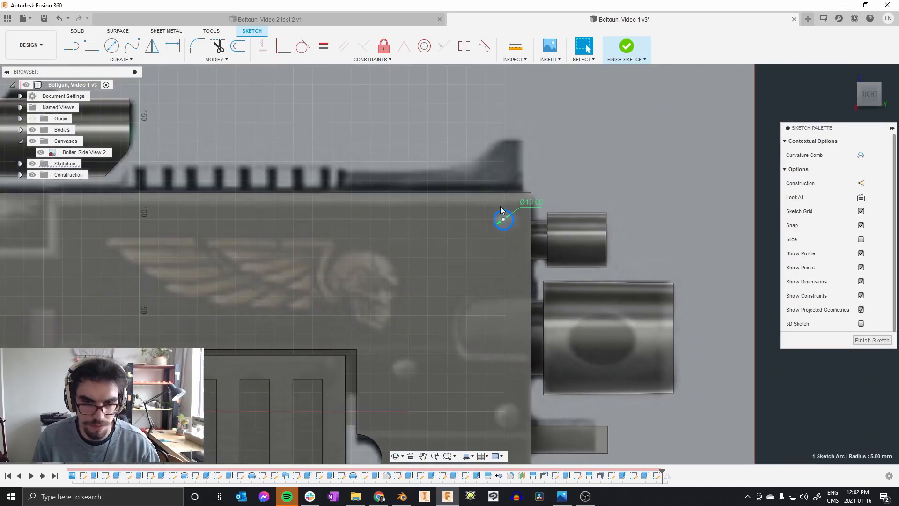
{"action": "key", "text": "m"}
{"action": "left_click_drag", "start_coordinate": [514, 207], "coordinate": [413, 355]}
{"action": "scroll", "coordinate": [418, 284], "scroll_direction": "up", "scroll_amount": 3}
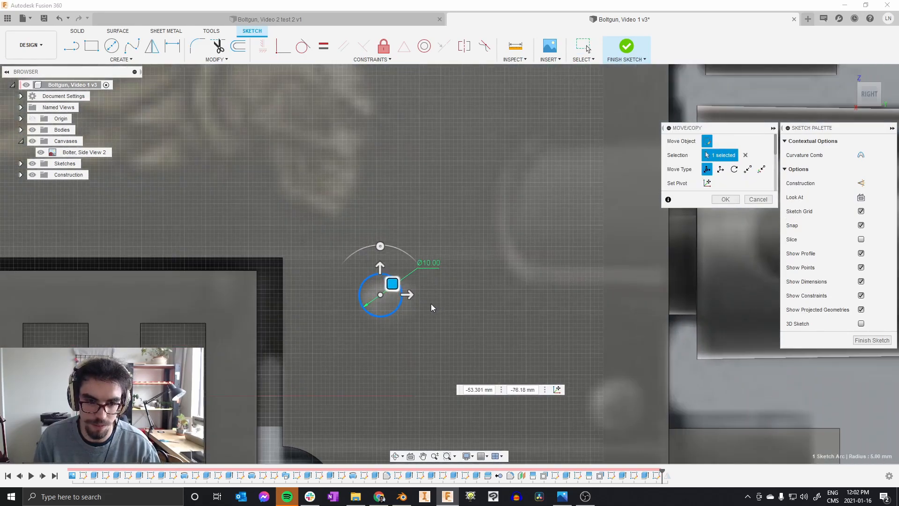
{"action": "key", "text": "Return"}
Copy the circle ahead of the handguard about 54 mm forward and 25 mm downward onto the receiver's lower front rivet
{"action": "left_click", "coordinate": [402, 301]}
{"action": "scroll", "coordinate": [421, 228], "scroll_direction": "down", "scroll_amount": 2}
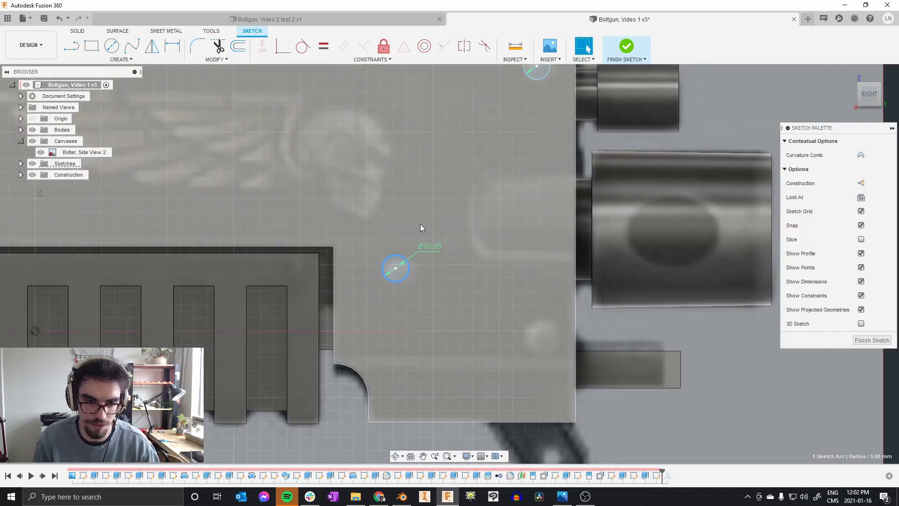
{"action": "key", "text": "m"}
{"action": "left_click_drag", "start_coordinate": [409, 257], "coordinate": [552, 324]}
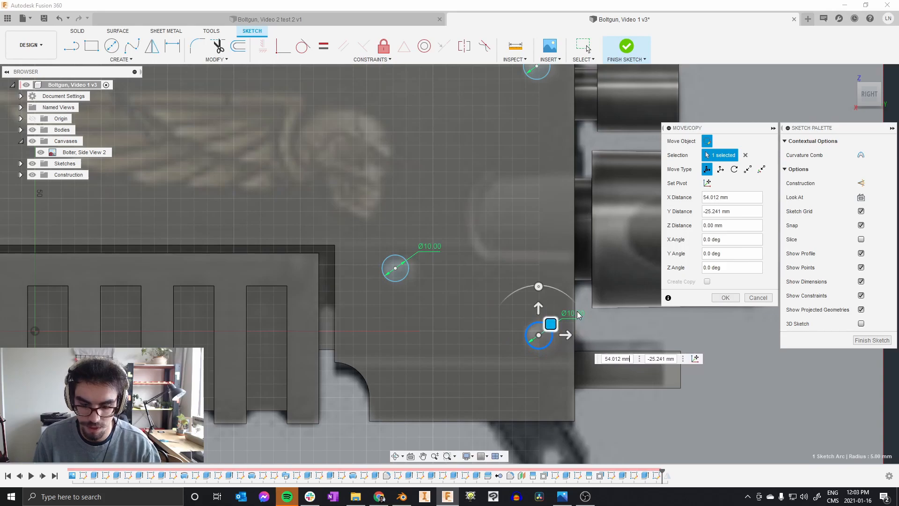
{"action": "key", "text": "Return"}
{"action": "scroll", "coordinate": [510, 254], "scroll_direction": "down", "scroll_amount": 5}
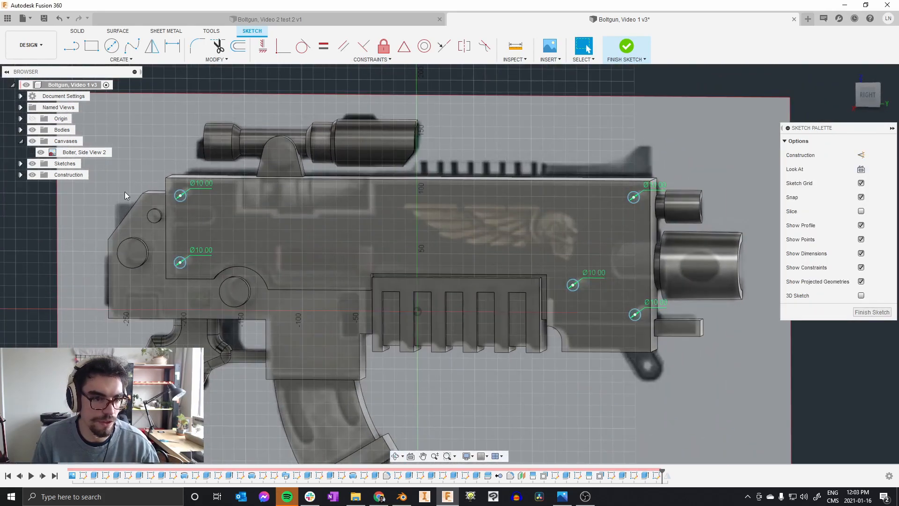
Extrude all five 10 mm rivet circles on the receiver's side face
{"action": "scroll", "coordinate": [141, 198], "scroll_direction": "up", "scroll_amount": 3}
{"action": "key", "text": "e"}
{"action": "left_click", "coordinate": [202, 193]}
{"action": "left_click", "coordinate": [203, 303]}
{"action": "scroll", "coordinate": [197, 291], "scroll_direction": "down", "scroll_amount": 3}
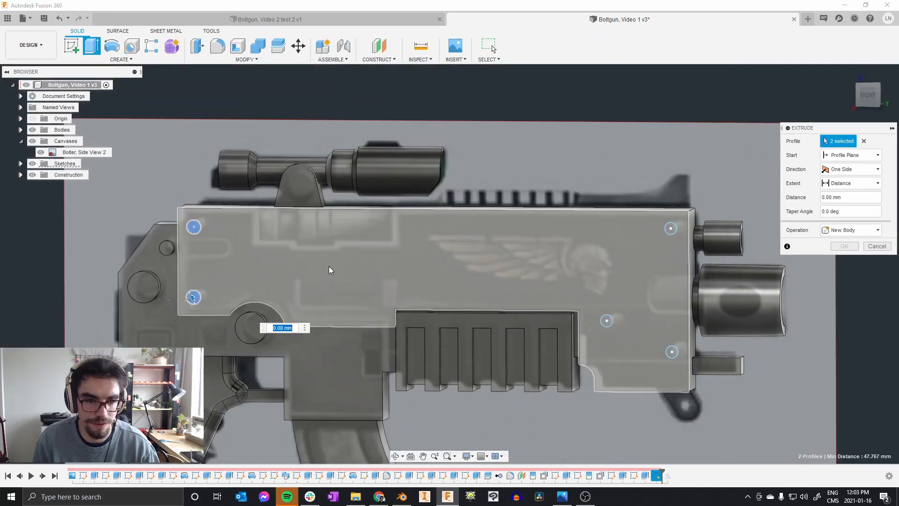
{"action": "scroll", "coordinate": [664, 242], "scroll_direction": "up", "scroll_amount": 2}
{"action": "left_click", "coordinate": [674, 221]}
{"action": "left_click", "coordinate": [577, 363]}
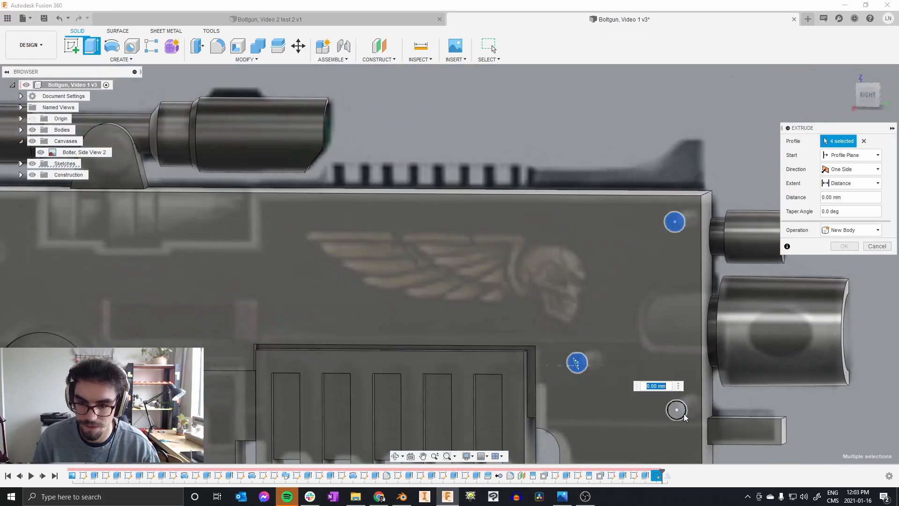
{"action": "left_click", "coordinate": [676, 410]}
{"action": "scroll", "coordinate": [576, 221], "scroll_direction": "down", "scroll_amount": 3}
{"action": "middle_click_drag", "start_coordinate": [576, 221], "coordinate": [544, 218], "text": "shift"}
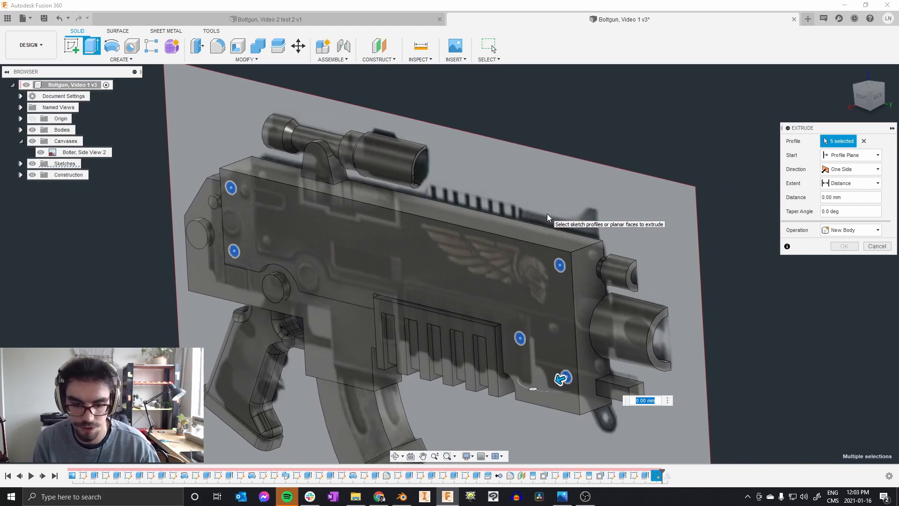
{"action": "key", "text": "Return"}
{"action": "middle_click_drag", "start_coordinate": [434, 179], "coordinate": [473, 174], "text": "shift"}
Start a sketch on the rear frame's side face and project its lower edge above the grip
{"action": "left_click", "coordinate": [863, 96]}
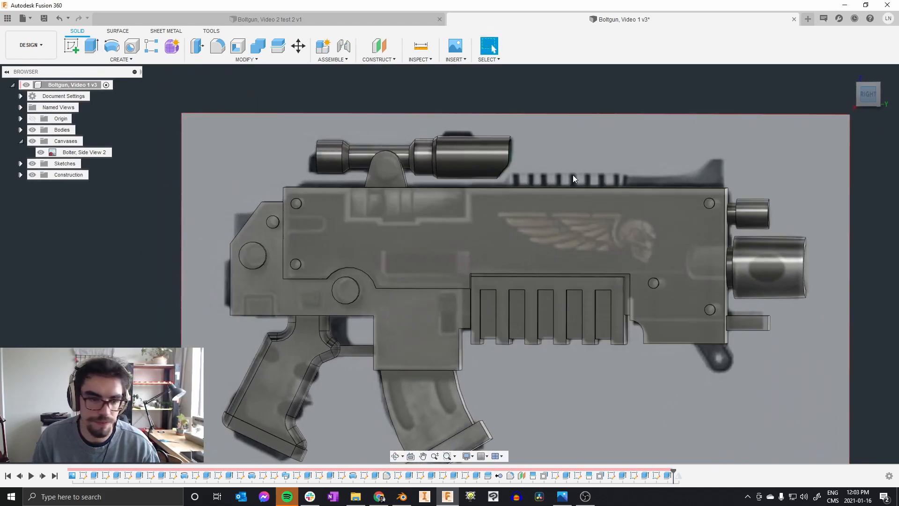
{"action": "scroll", "coordinate": [297, 298], "scroll_direction": "up", "scroll_amount": 5}
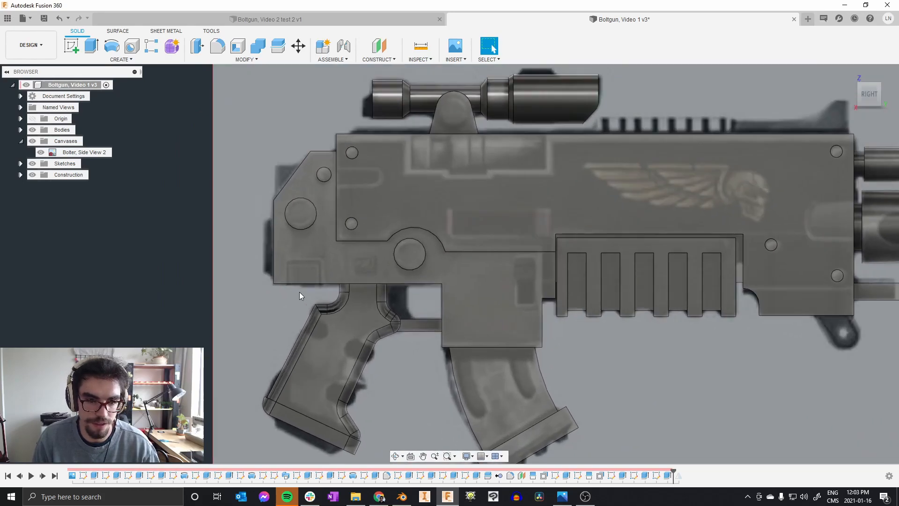
{"action": "left_click", "coordinate": [298, 255]}
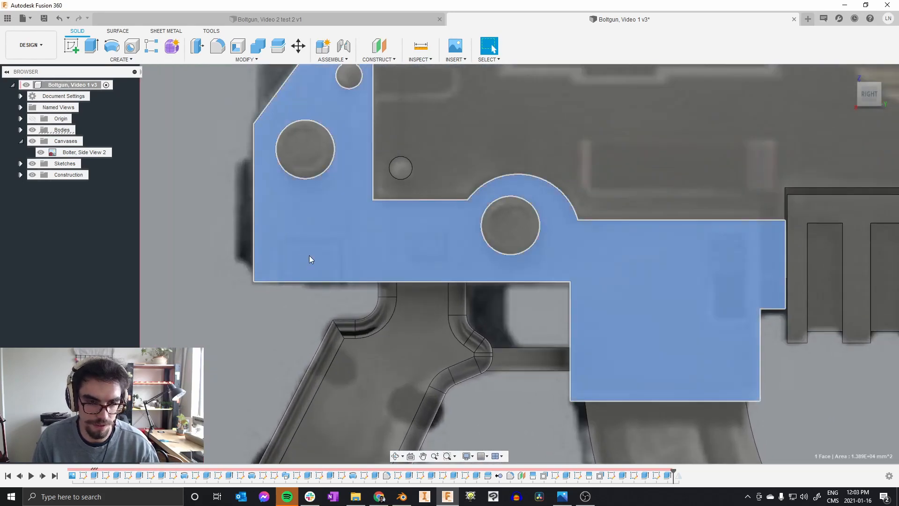
{"action": "right_click", "coordinate": [309, 259]}
{"action": "left_click", "coordinate": [300, 304]}
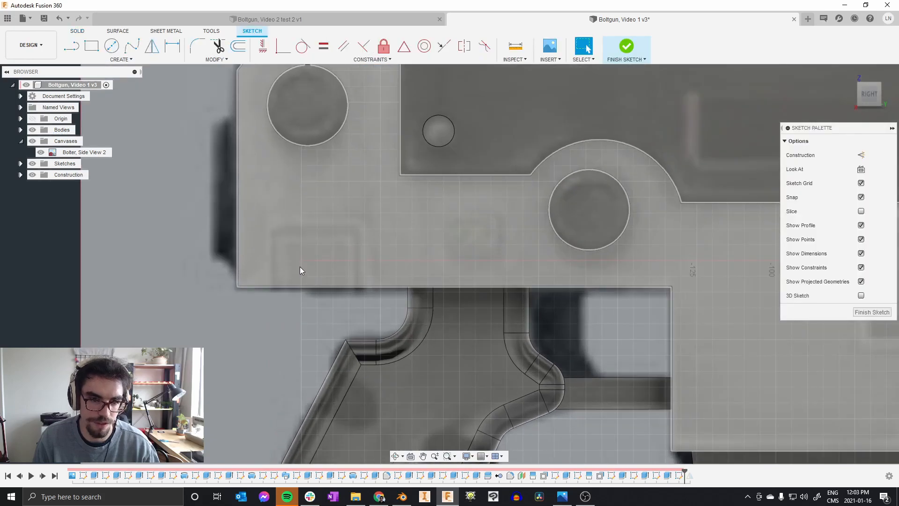
{"action": "key", "text": "p"}
{"action": "scroll", "coordinate": [309, 283], "scroll_direction": "up", "scroll_amount": 2}
{"action": "left_click", "coordinate": [309, 286]}
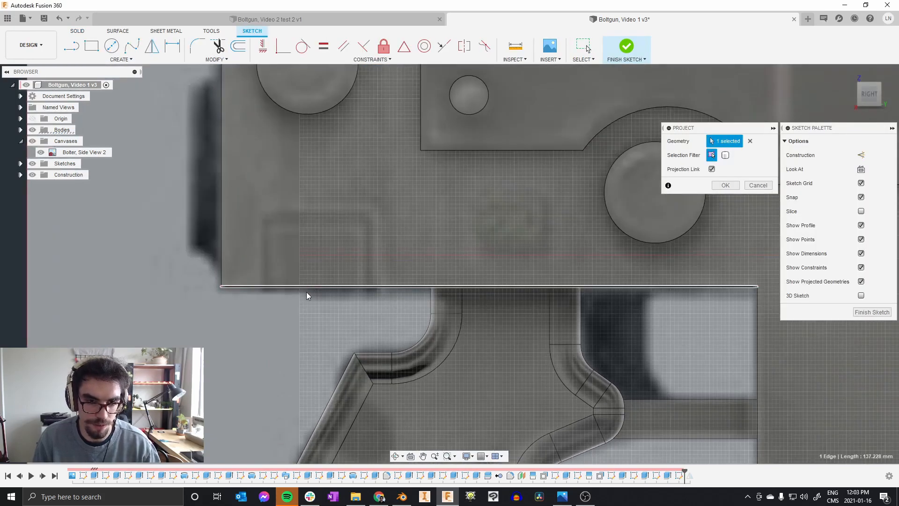
{"action": "right_click", "coordinate": [296, 316]}
{"action": "left_click", "coordinate": [333, 316]}
{"action": "scroll", "coordinate": [314, 225], "scroll_direction": "up", "scroll_amount": 5}
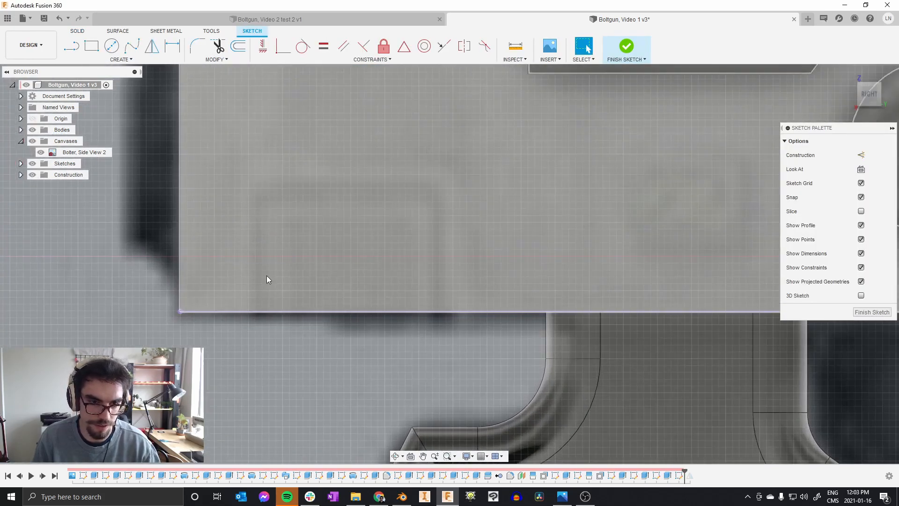
Draw a rectangle up from the projected lower edge, matching the rectangular detail at the frame's rear corner in the reference
{"action": "key", "text": "r"}
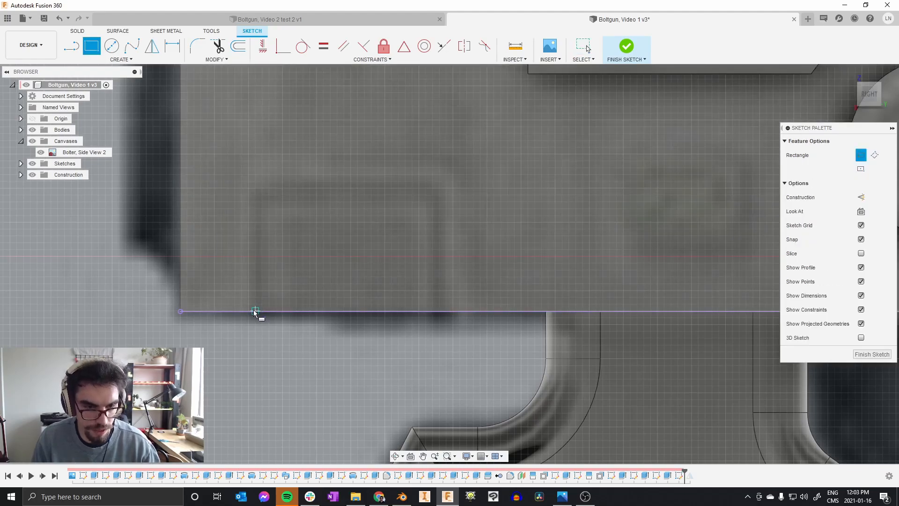
{"action": "left_click", "coordinate": [253, 311]}
{"action": "left_click", "coordinate": [439, 181]}
{"action": "key", "text": "Escape"}
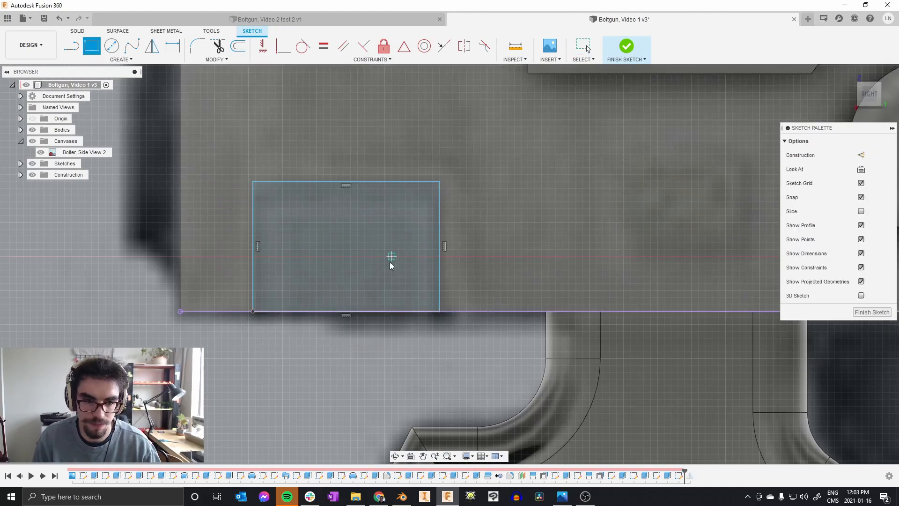
{"action": "left_click_drag", "start_coordinate": [400, 338], "coordinate": [320, 281]}
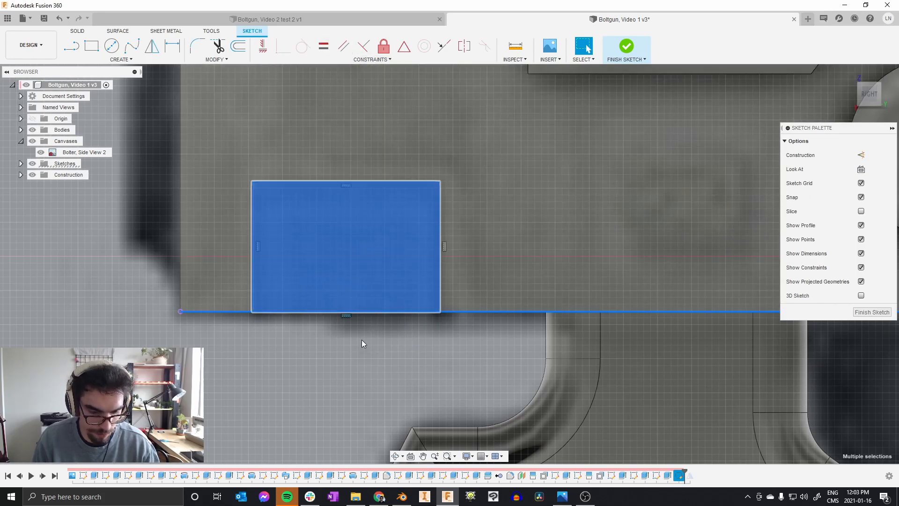
{"action": "left_click", "coordinate": [362, 338]}
{"action": "scroll", "coordinate": [366, 319], "scroll_direction": "down", "scroll_amount": 3}
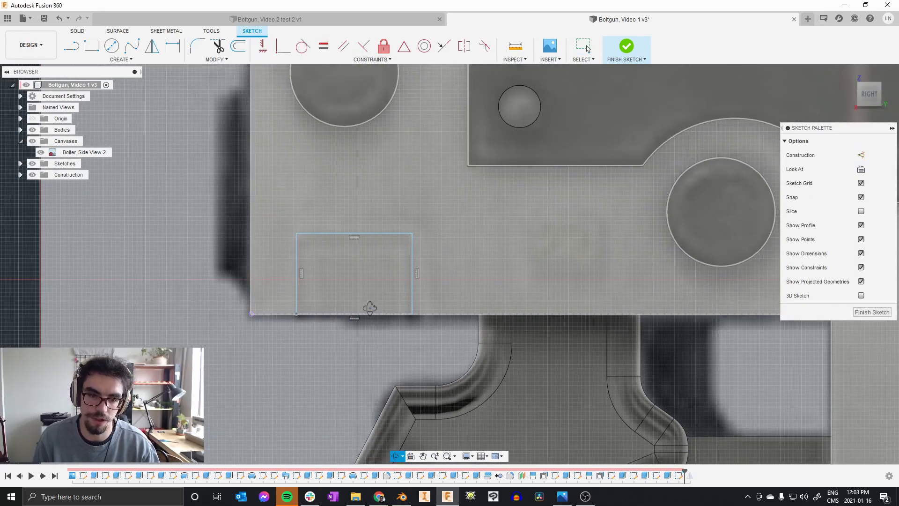
Finish the sketch and split the rear frame's side and bottom faces with the rectangle
{"action": "left_click", "coordinate": [626, 47]}
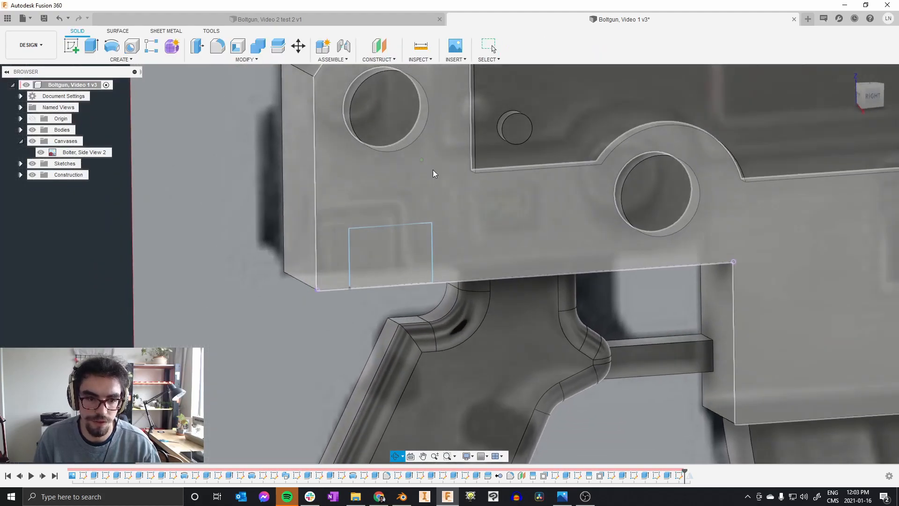
{"action": "mouse_move", "coordinate": [434, 174]}
{"action": "middle_mouse_down", "text": "shift"}
{"action": "mouse_move", "coordinate": [393, 181]}
{"action": "mouse_move", "coordinate": [438, 176]}
{"action": "middle_mouse_up", "text": "shift"}
{"action": "scroll", "coordinate": [359, 249], "scroll_direction": "up", "scroll_amount": 2}
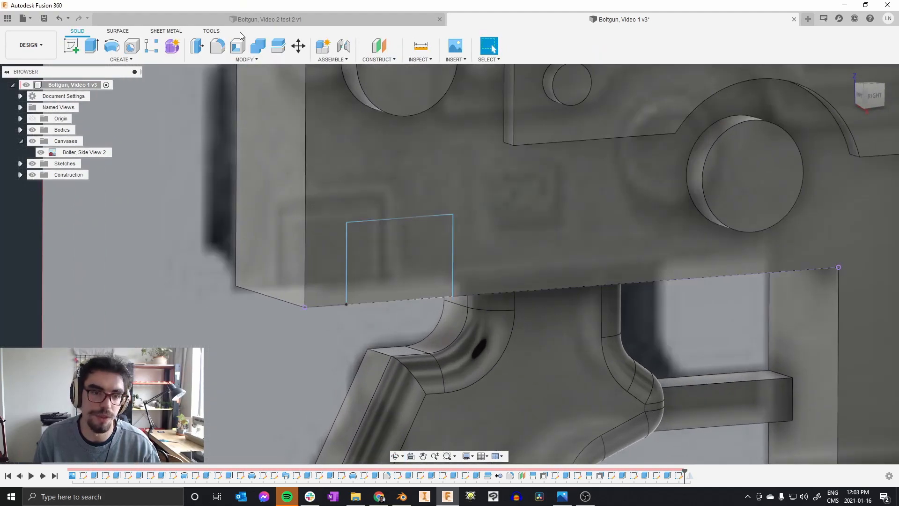
{"action": "left_click", "coordinate": [246, 57]}
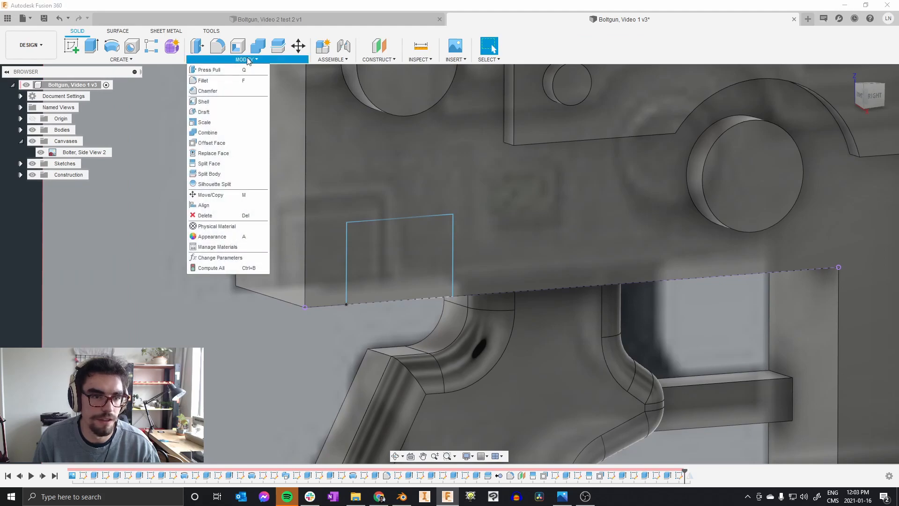
{"action": "left_click", "coordinate": [211, 168]}
{"action": "left_click", "coordinate": [336, 161]}
{"action": "middle_click_drag", "start_coordinate": [338, 206], "coordinate": [395, 185], "text": "shift"}
{"action": "left_click", "coordinate": [345, 331]}
{"action": "left_click", "coordinate": [851, 157]}
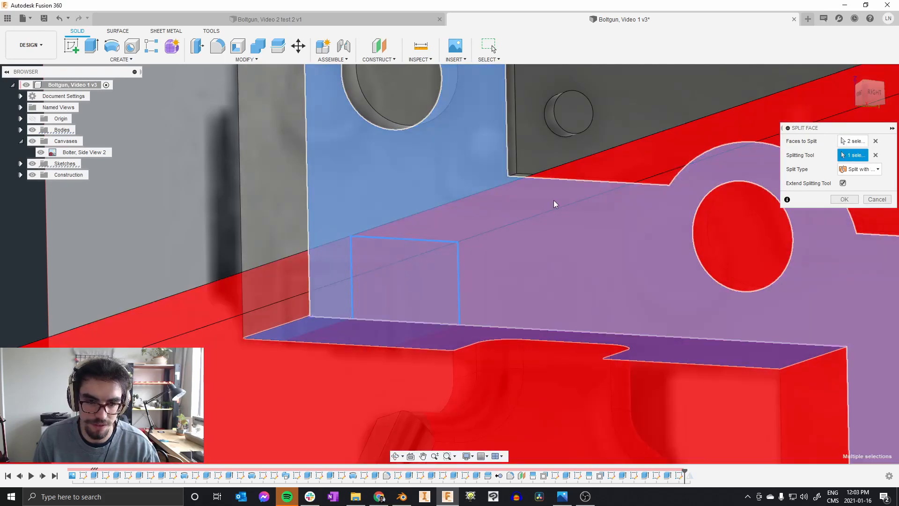
{"action": "left_click", "coordinate": [367, 255]}
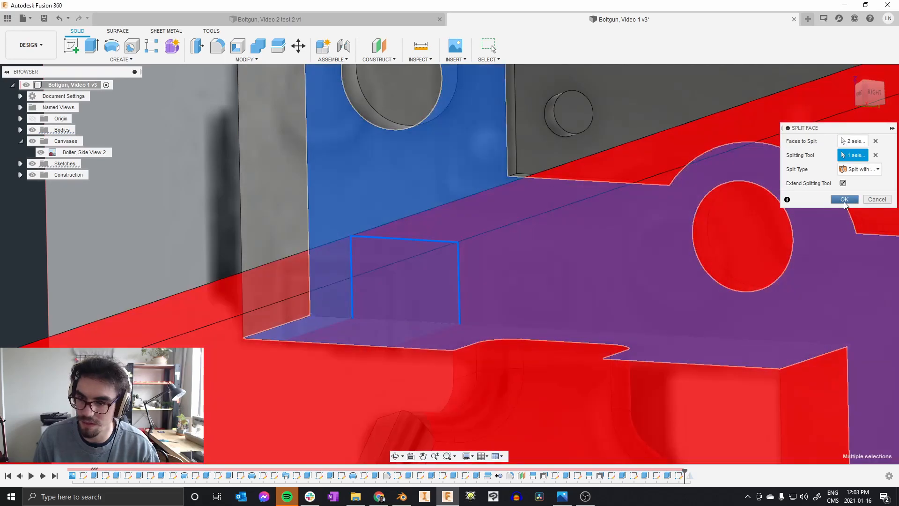
{"action": "key", "text": "Return"}
Offset the split rectangular side face together with the adjoining split bottom face at the frame's rear corner
{"action": "scroll", "coordinate": [375, 139], "scroll_direction": "down", "scroll_amount": 5}
{"action": "scroll", "coordinate": [290, 94], "scroll_direction": "up", "scroll_amount": 2}
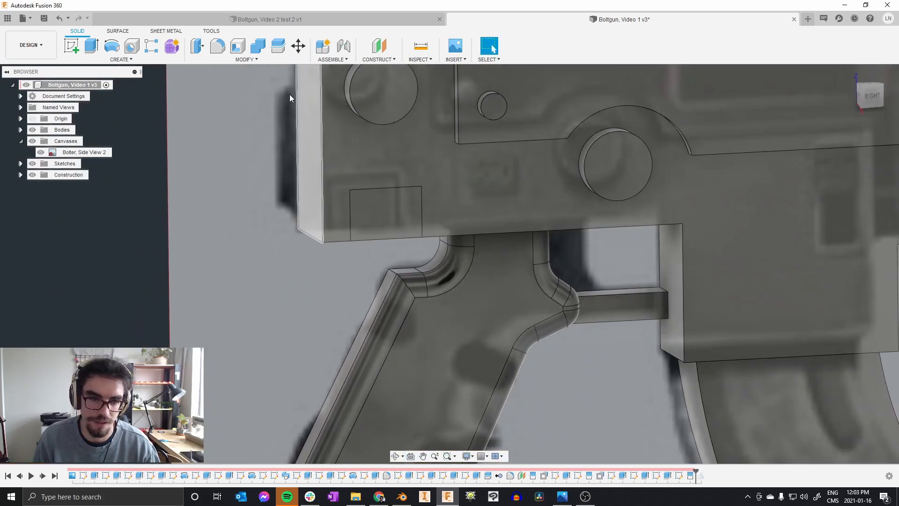
{"action": "left_click", "coordinate": [240, 60]}
{"action": "left_click", "coordinate": [212, 143]}
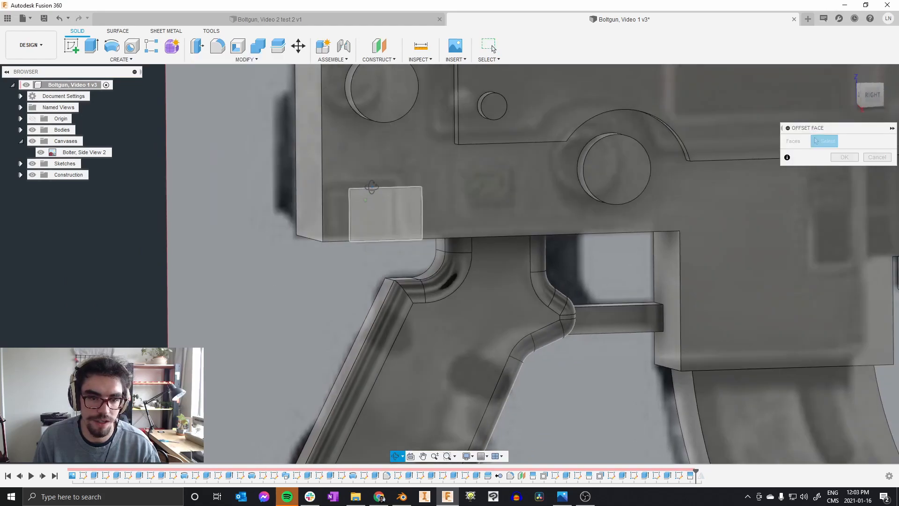
{"action": "scroll", "coordinate": [376, 207], "scroll_direction": "up", "scroll_amount": 3}
{"action": "left_click", "coordinate": [376, 208]}
{"action": "left_click", "coordinate": [358, 267]}
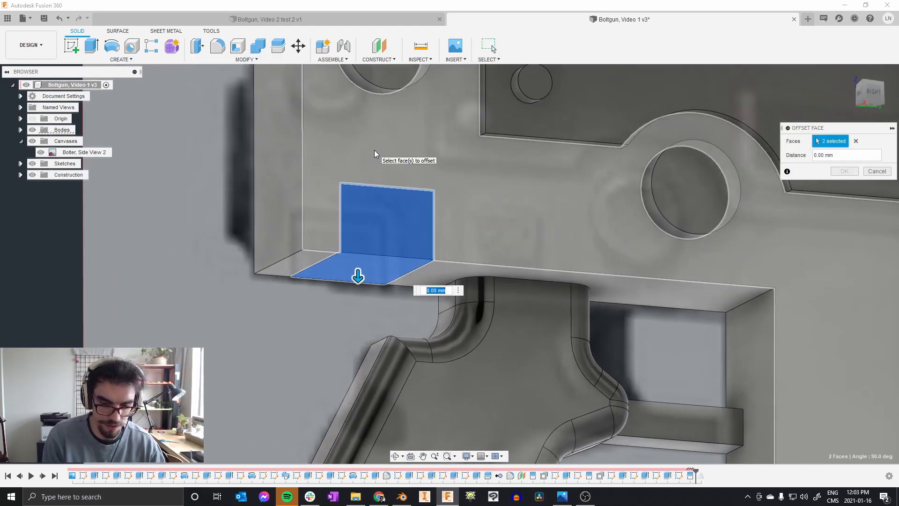
{"action": "key", "text": "Escape"}
Inspect the whole boltgun from several angles to check the rivets and the rear frame detail
{"action": "middle_click_drag", "start_coordinate": [519, 172], "coordinate": [498, 221], "text": "shift"}
{"action": "scroll", "coordinate": [483, 224], "scroll_direction": "down", "scroll_amount": 2}
{"action": "scroll", "coordinate": [498, 220], "scroll_direction": "down", "scroll_amount": 2}
{"action": "middle_click_drag", "start_coordinate": [608, 206], "coordinate": [608, 185], "text": "shift"}
{"action": "scroll", "coordinate": [609, 184], "scroll_direction": "down", "scroll_amount": 3}
{"action": "scroll", "coordinate": [624, 189], "scroll_direction": "up", "scroll_amount": 3}
{"action": "scroll", "coordinate": [609, 191], "scroll_direction": "down", "scroll_amount": 5}
{"action": "scroll", "coordinate": [731, 183], "scroll_direction": "up", "scroll_amount": 1}
{"action": "middle_click_drag", "start_coordinate": [730, 183], "coordinate": [726, 180], "text": "shift"}
{"action": "scroll", "coordinate": [625, 144], "scroll_direction": "down", "scroll_amount": 3}
{"action": "scroll", "coordinate": [665, 146], "scroll_direction": "up", "scroll_amount": 4}
{"action": "middle_click_drag", "start_coordinate": [674, 149], "coordinate": [694, 152], "text": "shift"}
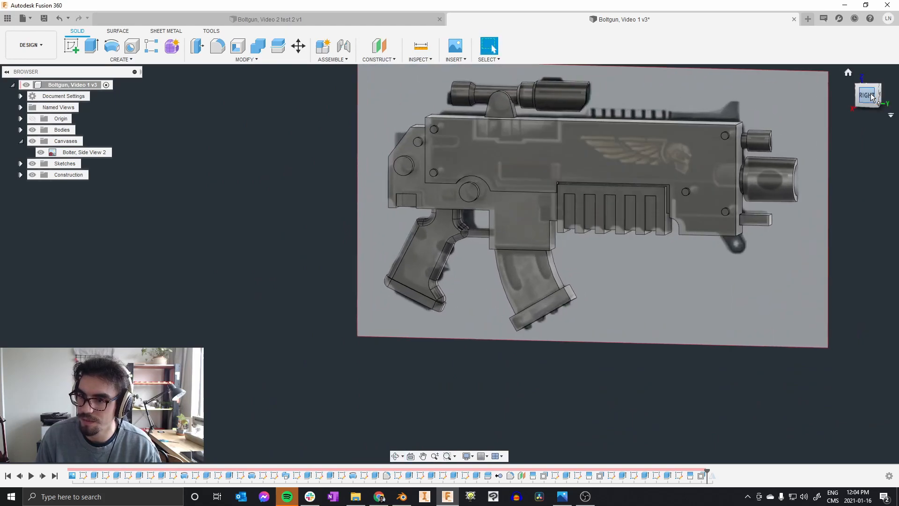
Sketch an ellipse on the YZ plane over the barrel's oval opening, adjusting its height and centre to match the reference
{"action": "scroll", "coordinate": [465, 175], "scroll_direction": "down", "scroll_amount": 2}
{"action": "scroll", "coordinate": [661, 157], "scroll_direction": "up", "scroll_amount": 5}
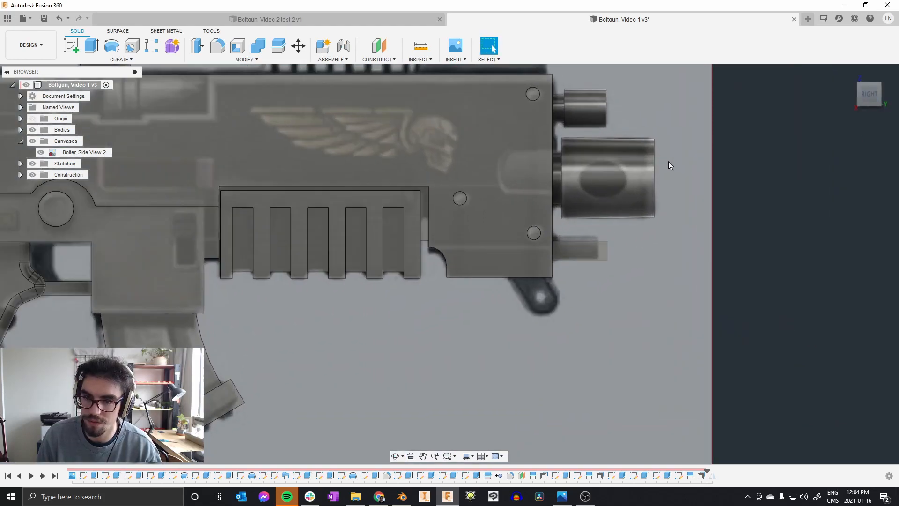
{"action": "scroll", "coordinate": [667, 162], "scroll_direction": "up", "scroll_amount": 4}
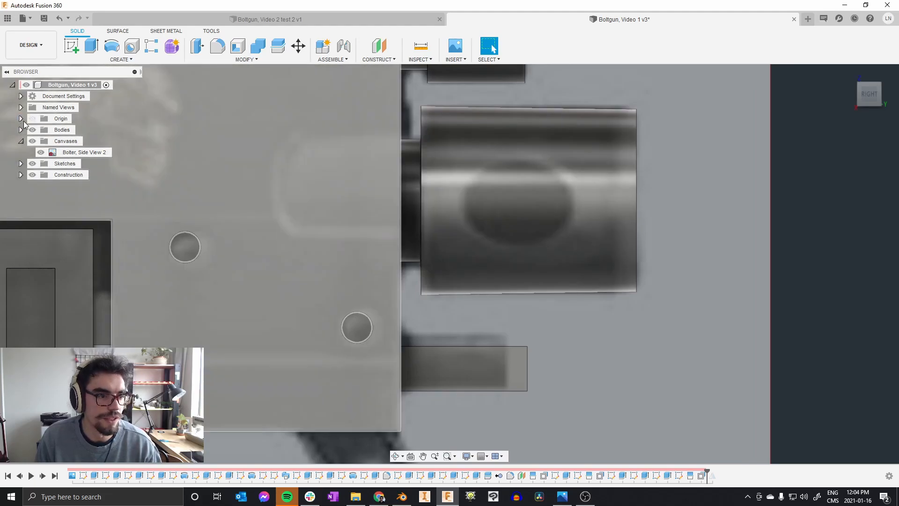
{"action": "left_click", "coordinate": [21, 119]}
{"action": "left_click", "coordinate": [66, 198]}
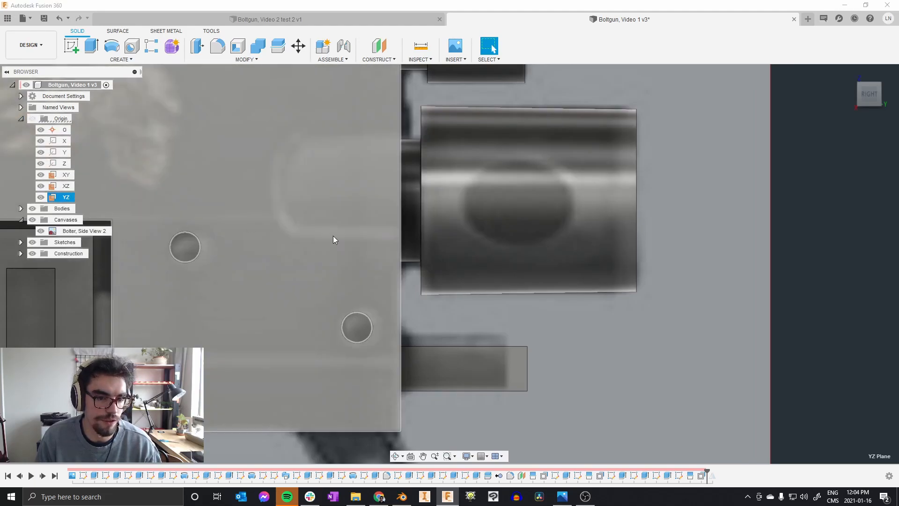
{"action": "scroll", "coordinate": [621, 236], "scroll_direction": "up", "scroll_amount": 5}
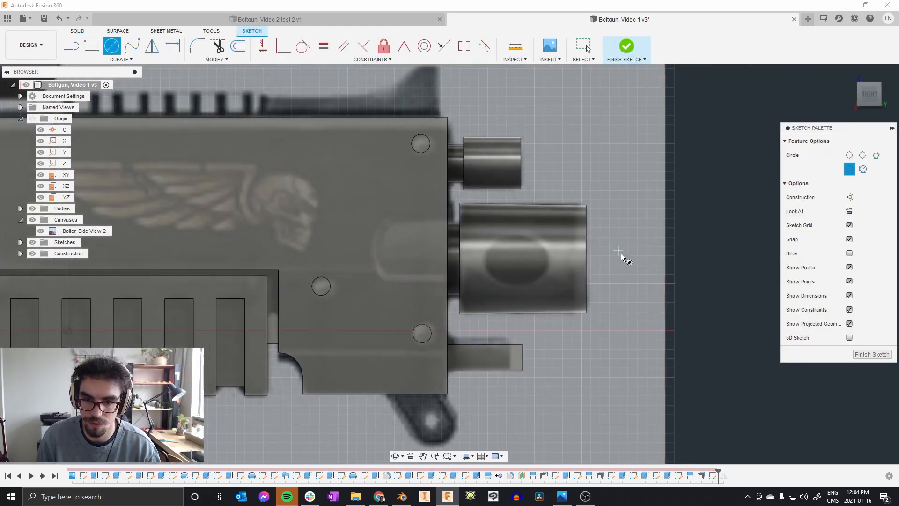
{"action": "left_click", "coordinate": [121, 59]}
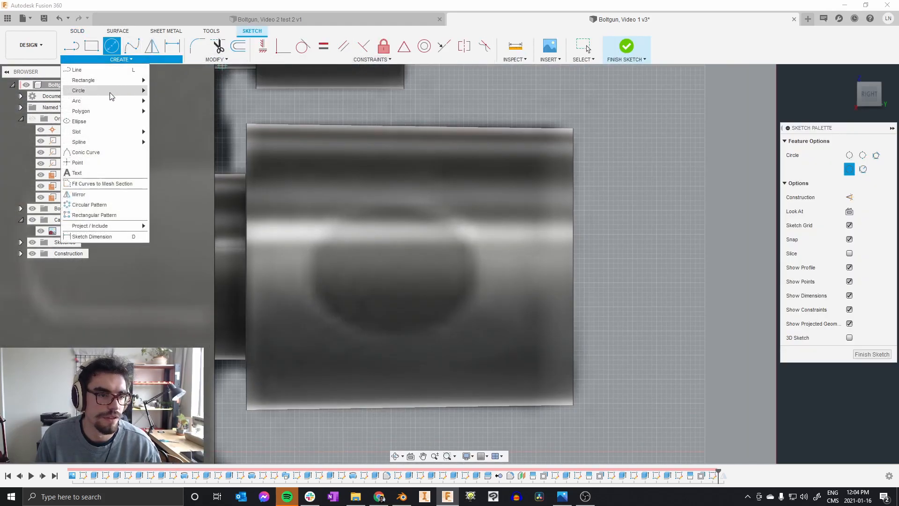
{"action": "left_click", "coordinate": [80, 122]}
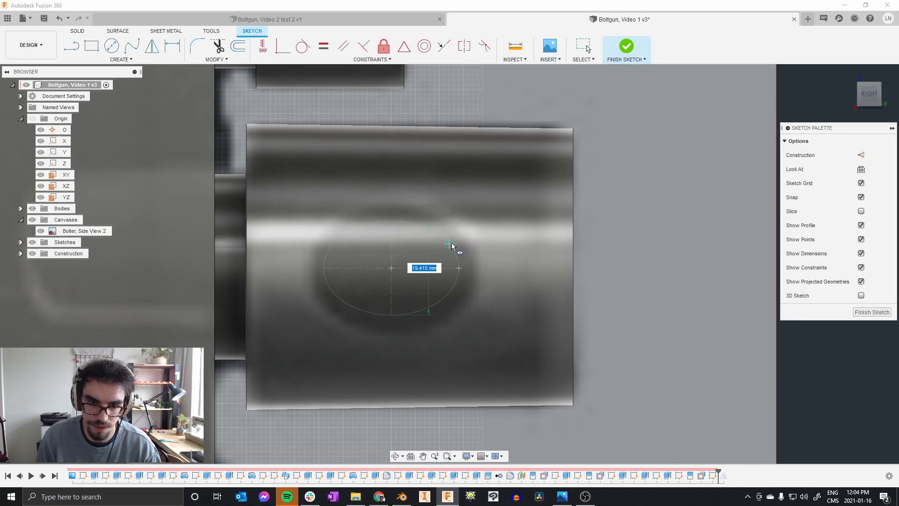
{"action": "left_click", "coordinate": [460, 268]}
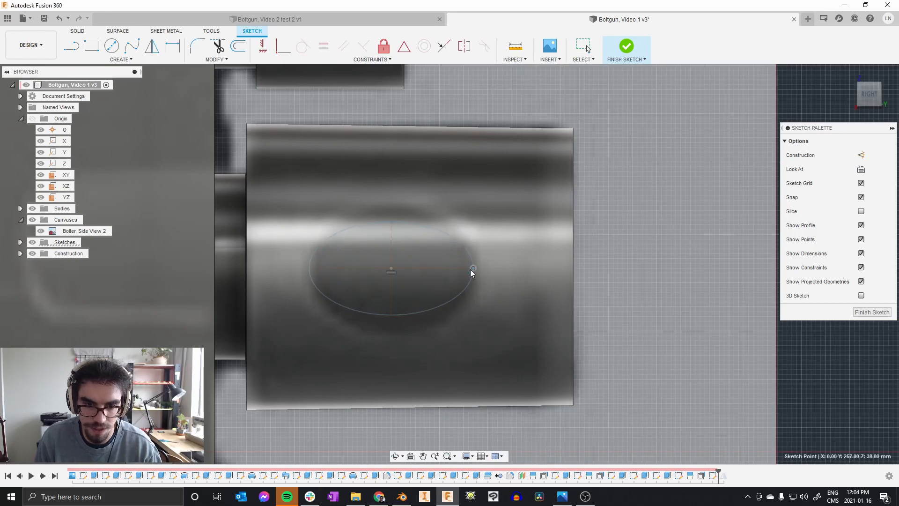
{"action": "left_click_drag", "start_coordinate": [392, 316], "coordinate": [391, 321]}
{"action": "left_click_drag", "start_coordinate": [393, 269], "coordinate": [391, 272]}
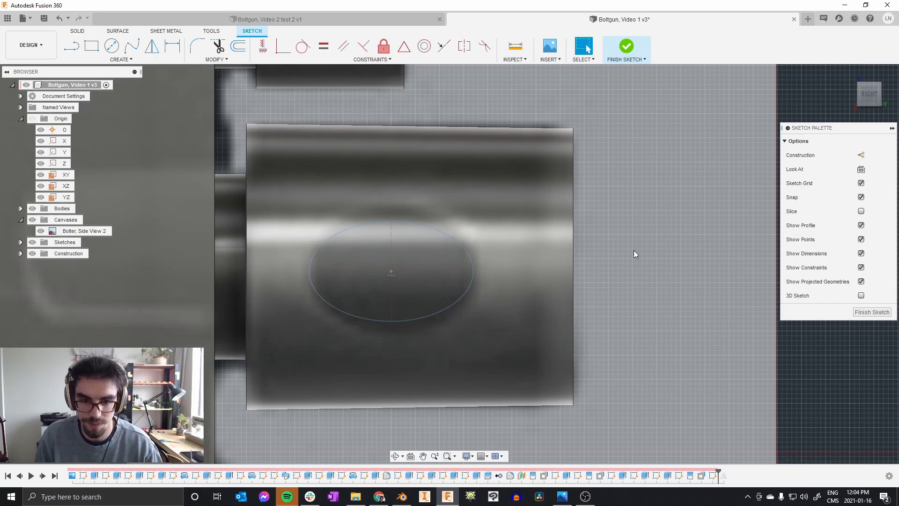
Project the barrel's front edge into the sketch and draw a line from its midpoint to the ellipse's centre
{"action": "key", "text": "p"}
{"action": "left_click", "coordinate": [576, 258]}
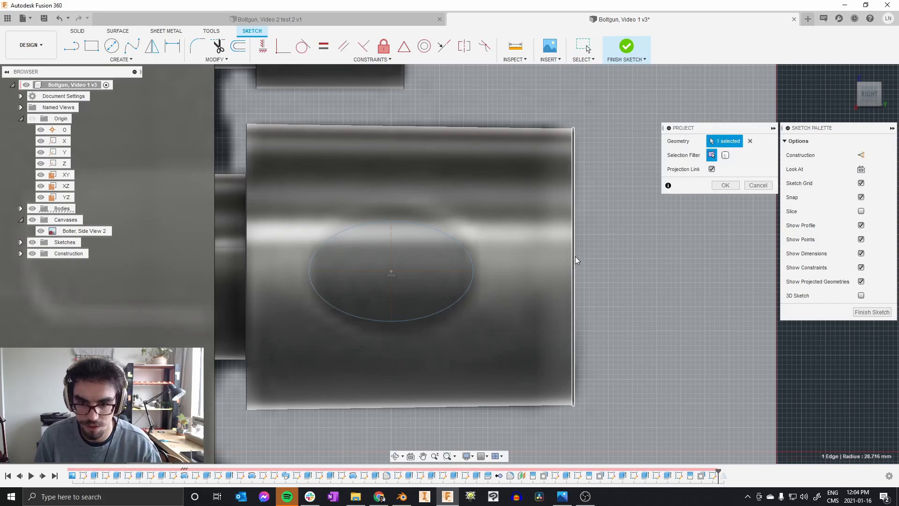
{"action": "key", "text": "Return"}
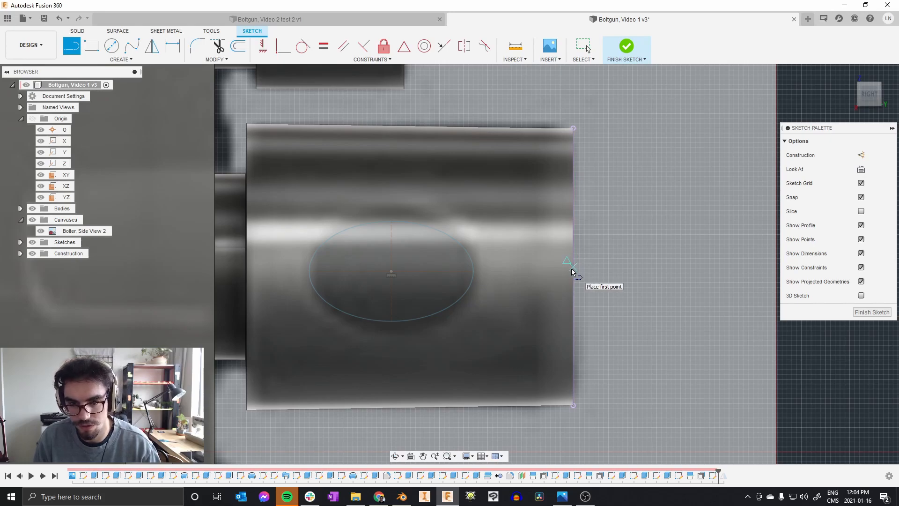
{"action": "left_click", "coordinate": [573, 268]}
{"action": "left_click", "coordinate": [391, 271]}
{"action": "key", "text": "Escape"}
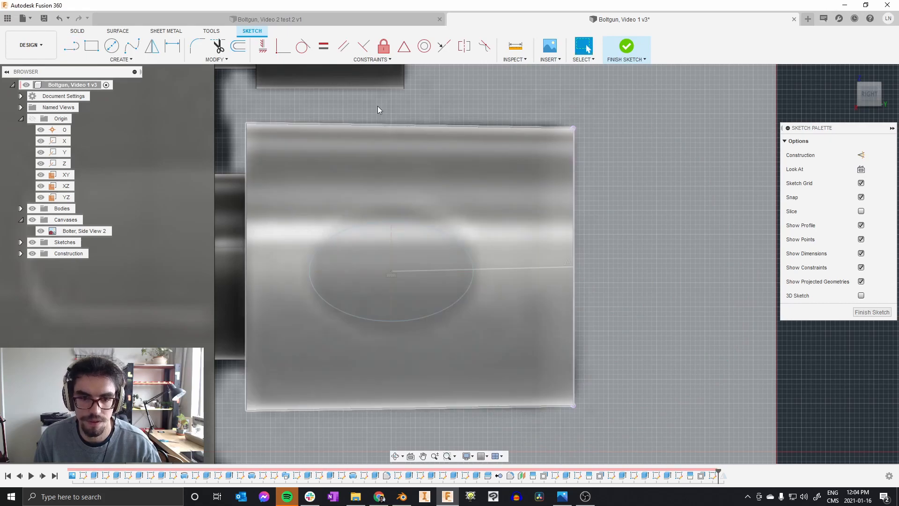
Constrain the centre line to horizontal, then shift the ellipse slightly forward and enlarge it to fit the oval opening
{"action": "left_click", "coordinate": [268, 46]}
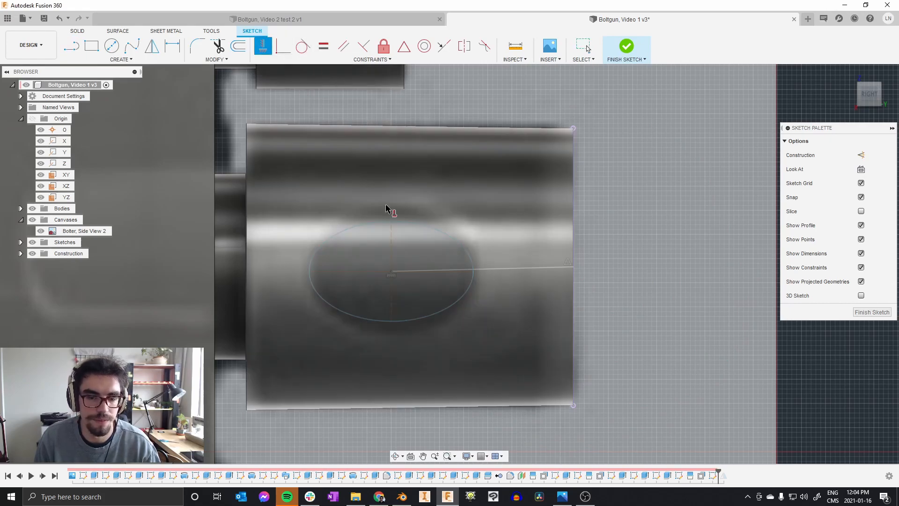
{"action": "left_click", "coordinate": [507, 271]}
{"action": "right_click", "coordinate": [494, 239]}
{"action": "key", "text": "Escape"}
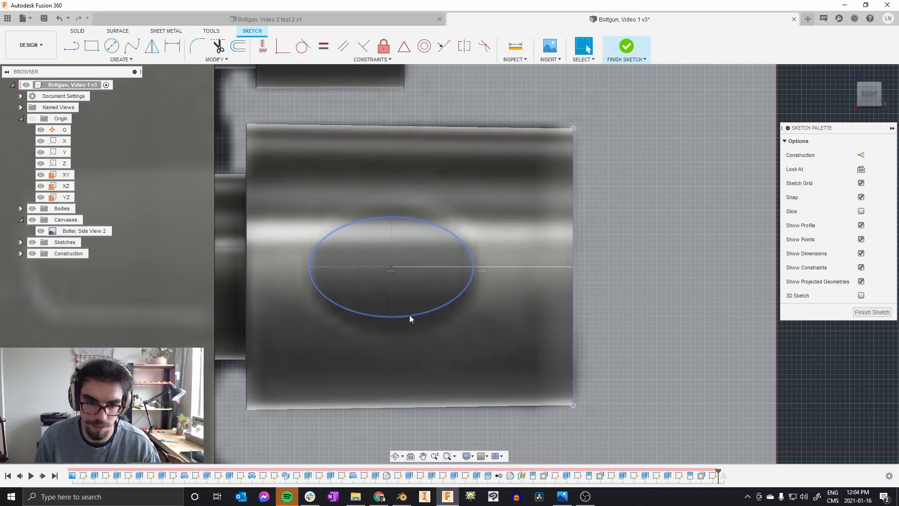
{"action": "left_click_drag", "start_coordinate": [391, 266], "coordinate": [415, 267]}
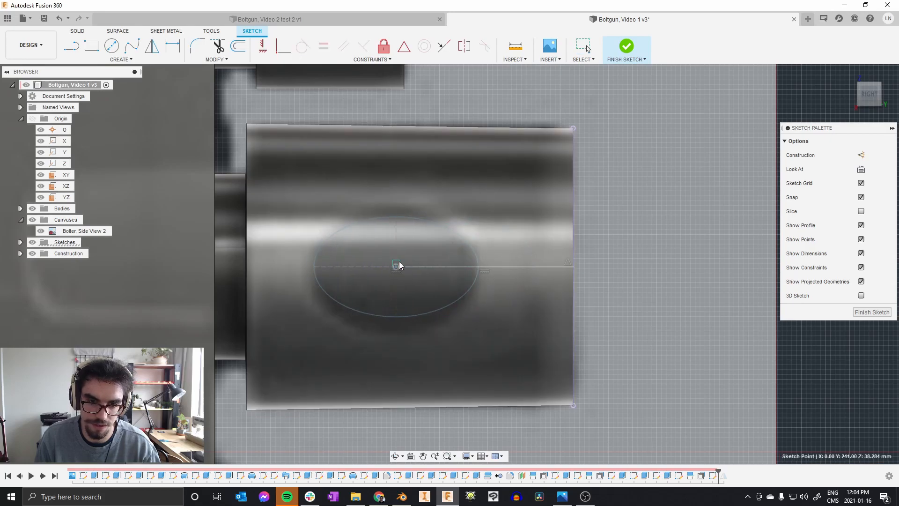
{"action": "left_click", "coordinate": [407, 319]}
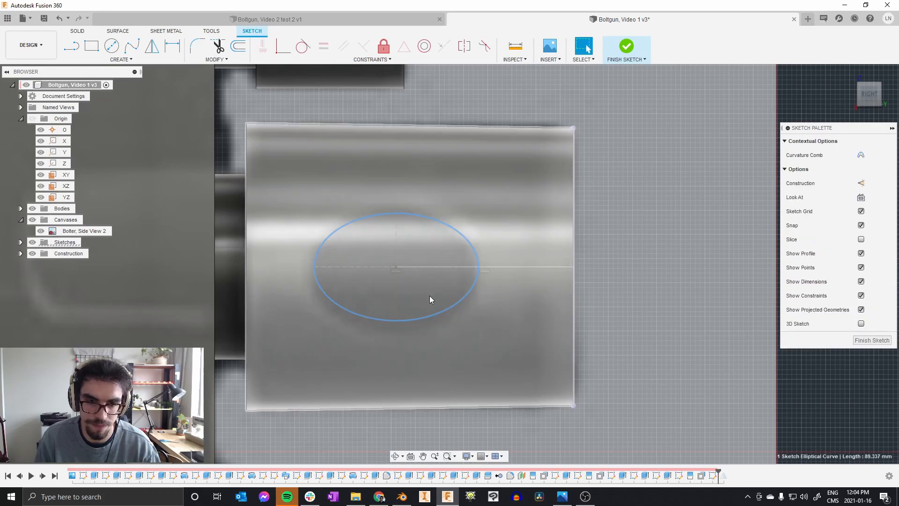
Extrude the ellipse outward as a cut through the barrel's side wall
{"action": "key", "text": "e"}
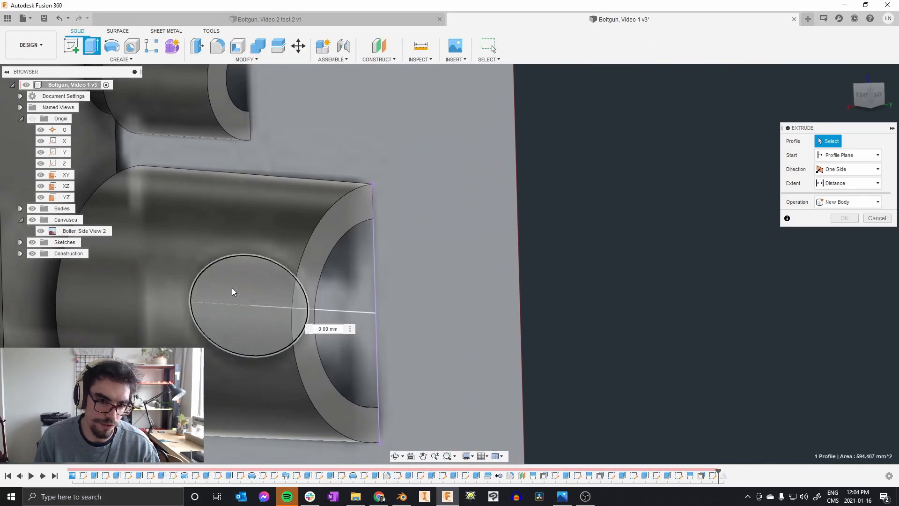
{"action": "left_click", "coordinate": [232, 291]}
{"action": "left_click_drag", "start_coordinate": [241, 304], "coordinate": [136, 345]}
{"action": "left_click", "coordinate": [843, 261]}
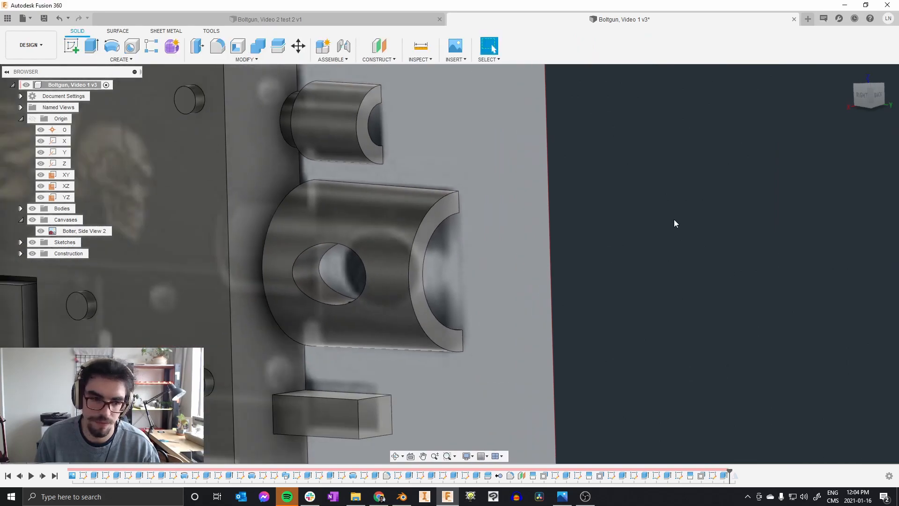
Start a new sketch on the side-view reference plane and project the main body's long upper side edge into it
{"action": "scroll", "coordinate": [518, 198], "scroll_direction": "down", "scroll_amount": 10}
{"action": "scroll", "coordinate": [465, 175], "scroll_direction": "up", "scroll_amount": 8}
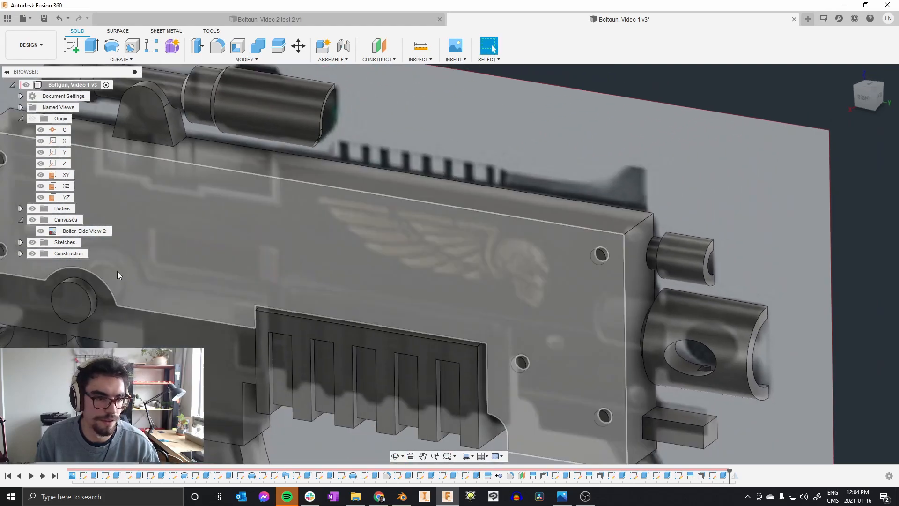
{"action": "left_click", "coordinate": [83, 231]}
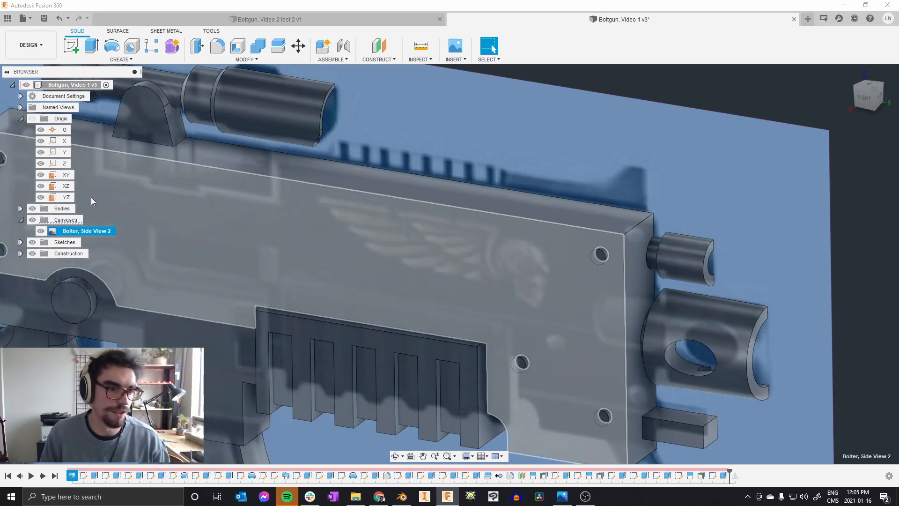
{"action": "key", "text": "c"}
{"action": "scroll", "coordinate": [378, 176], "scroll_direction": "up", "scroll_amount": 5}
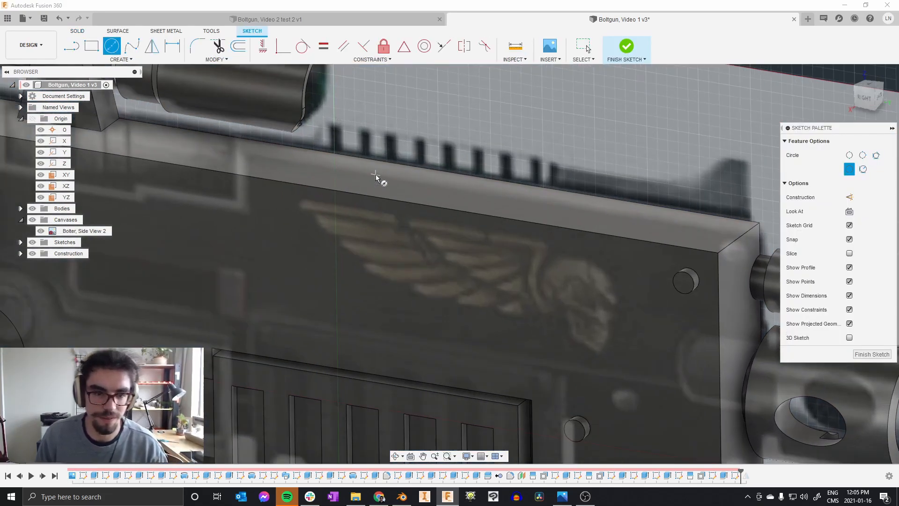
{"action": "key", "text": "Escape"}
{"action": "key", "text": "p"}
{"action": "left_click", "coordinate": [383, 203]}
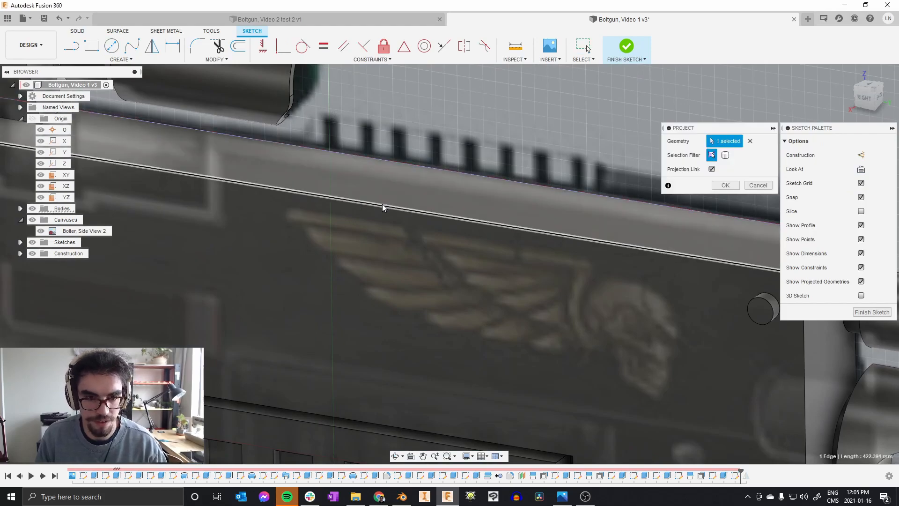
{"action": "right_click", "coordinate": [395, 185]}
{"action": "left_click", "coordinate": [433, 185]}
{"action": "scroll", "coordinate": [350, 147], "scroll_direction": "up", "scroll_amount": 3}
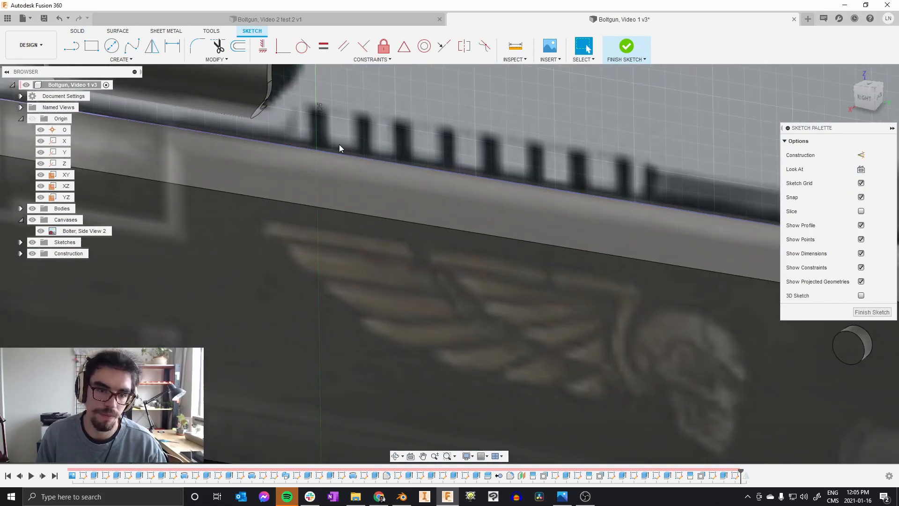
Draw a rectangle about 6.7 mm wide and 14.6 mm high over the rearmost top rail tooth, starting on the projected edge
{"action": "key", "text": "r"}
{"action": "left_click", "coordinate": [308, 149]}
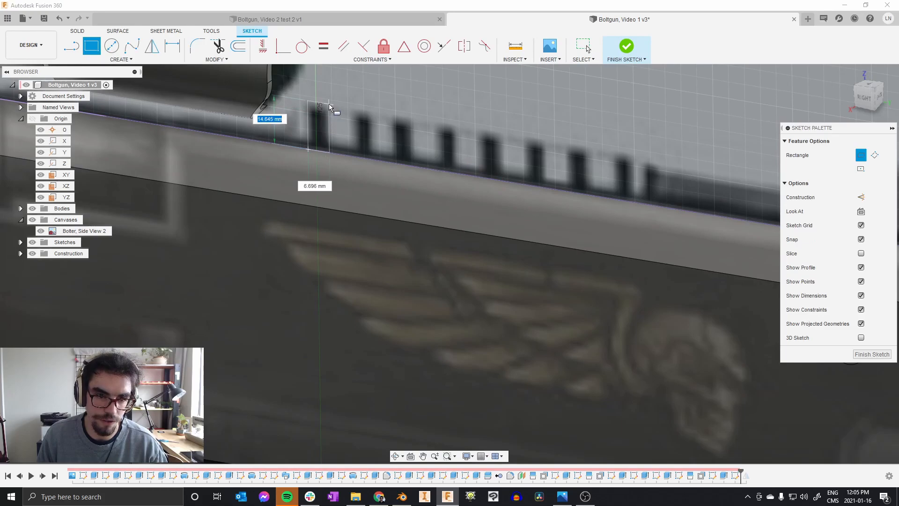
{"action": "left_click", "coordinate": [328, 104]}
{"action": "key", "text": "Escape"}
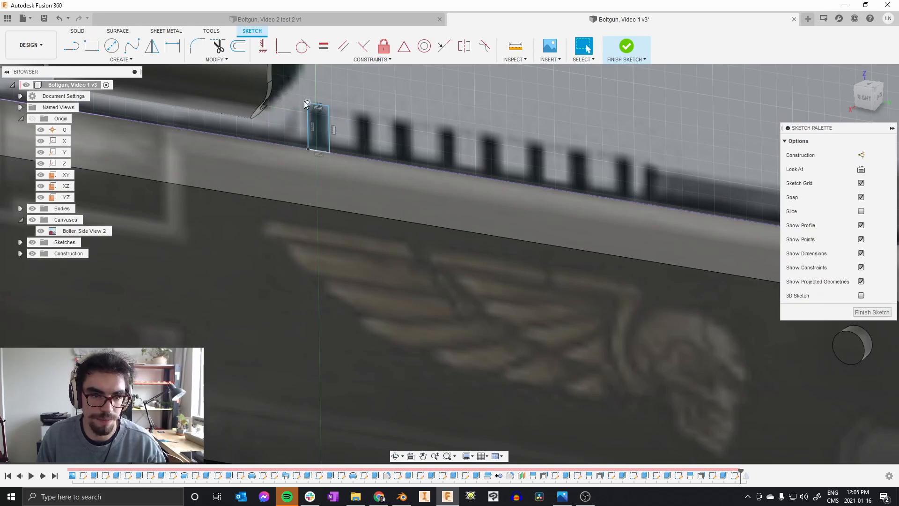
Pattern the tooth rectangle along the projected top edge with a quantity of 8 over an extent of -95 mm
{"action": "left_click_drag", "start_coordinate": [293, 91], "coordinate": [345, 172]}
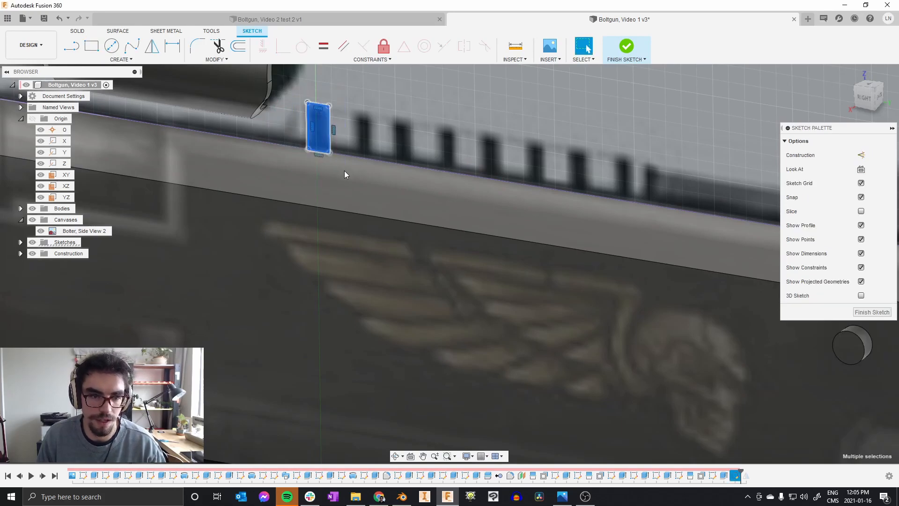
{"action": "left_click", "coordinate": [120, 59]}
{"action": "left_click", "coordinate": [99, 215]}
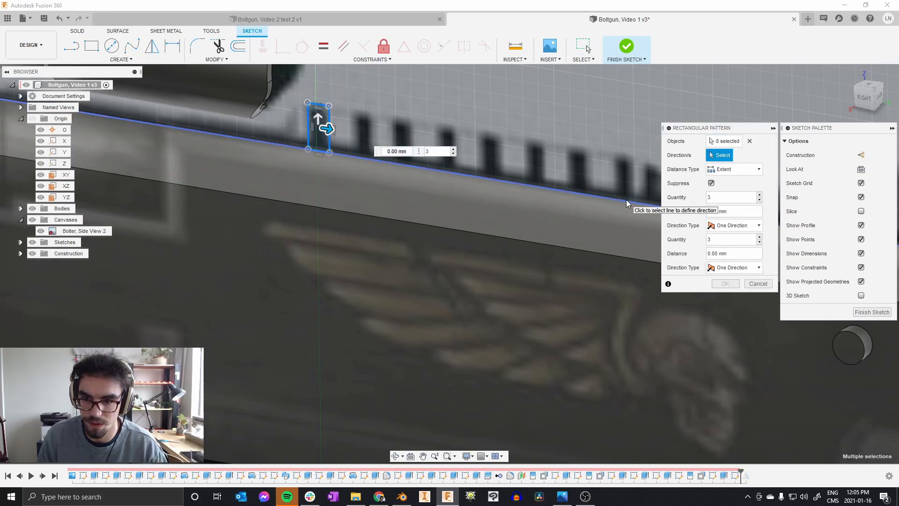
{"action": "left_click", "coordinate": [564, 196]}
{"action": "middle_click_drag", "start_coordinate": [421, 200], "coordinate": [268, 173], "text": "shift"}
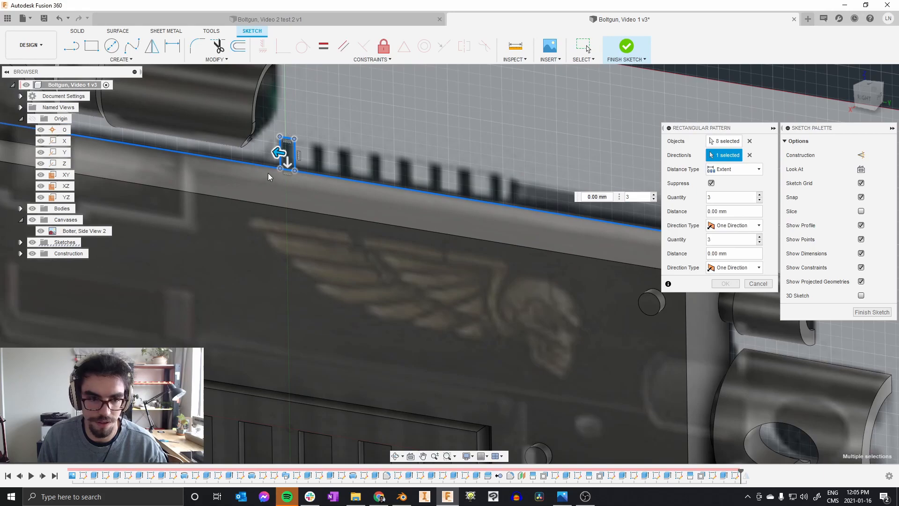
{"action": "left_click_drag", "start_coordinate": [274, 151], "coordinate": [477, 194]}
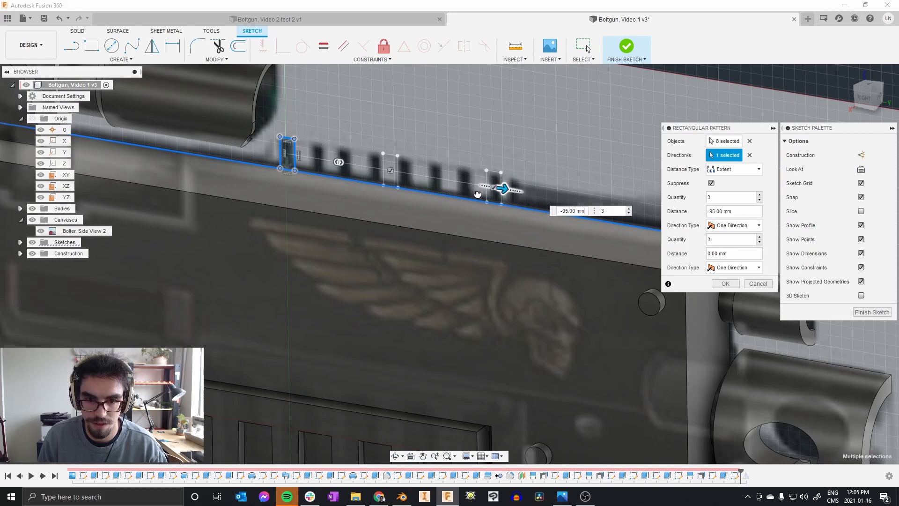
{"action": "type", "text": "8"}
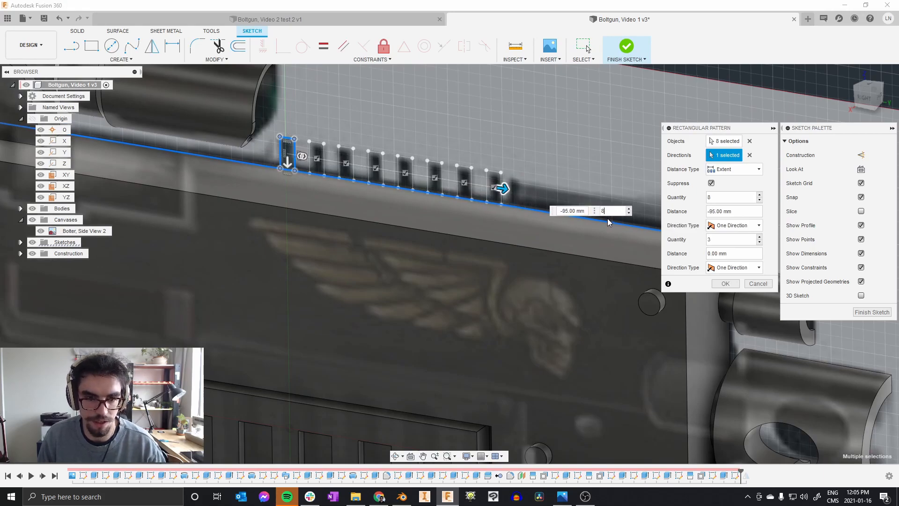
{"action": "key", "text": "Return"}
Extrude all eight tooth rectangles 20 mm toward the body's side, joining them to the top of the body
{"action": "scroll", "coordinate": [387, 156], "scroll_direction": "up", "scroll_amount": 2}
{"action": "key", "text": "e"}
{"action": "left_click", "coordinate": [260, 160]}
{"action": "left_click", "coordinate": [301, 160]}
{"action": "left_click", "coordinate": [337, 164]}
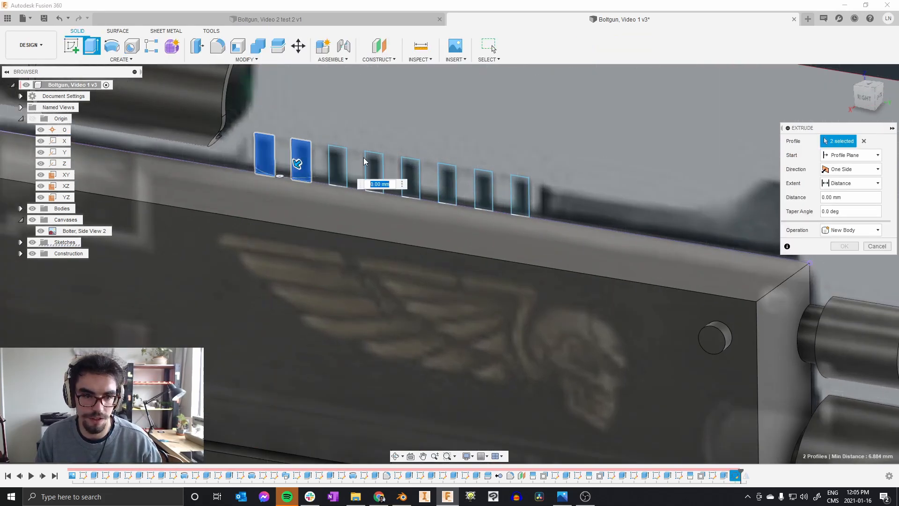
{"action": "left_click", "coordinate": [373, 172]}
{"action": "left_click", "coordinate": [410, 178]}
{"action": "left_click", "coordinate": [446, 183]}
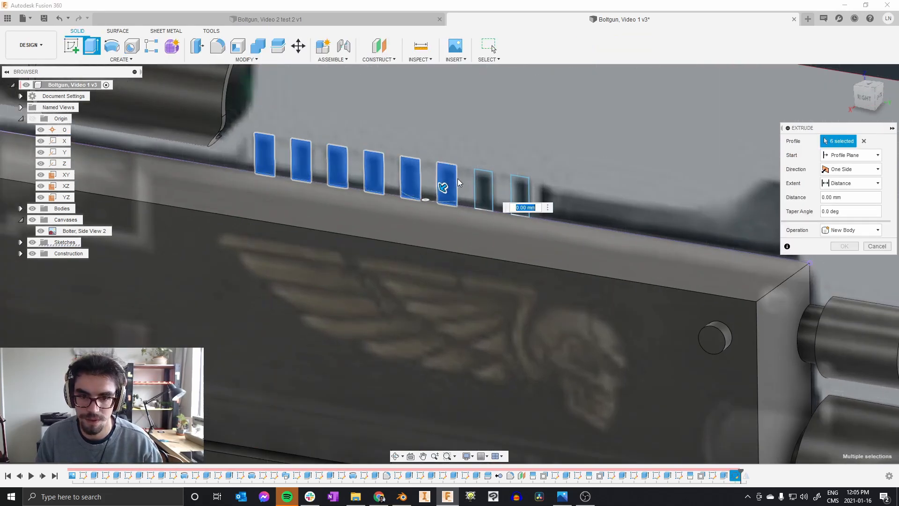
{"action": "left_click", "coordinate": [484, 190]}
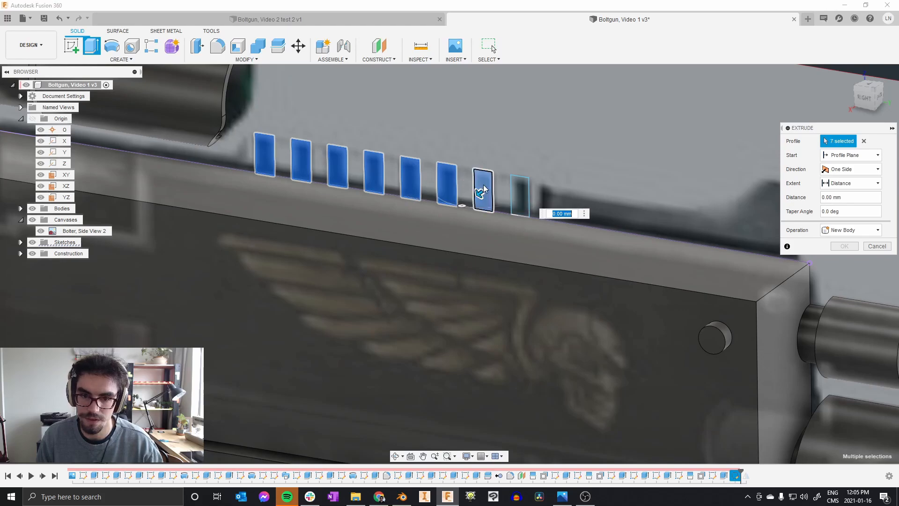
{"action": "left_click", "coordinate": [524, 199]}
{"action": "left_click_drag", "start_coordinate": [515, 199], "coordinate": [488, 217]}
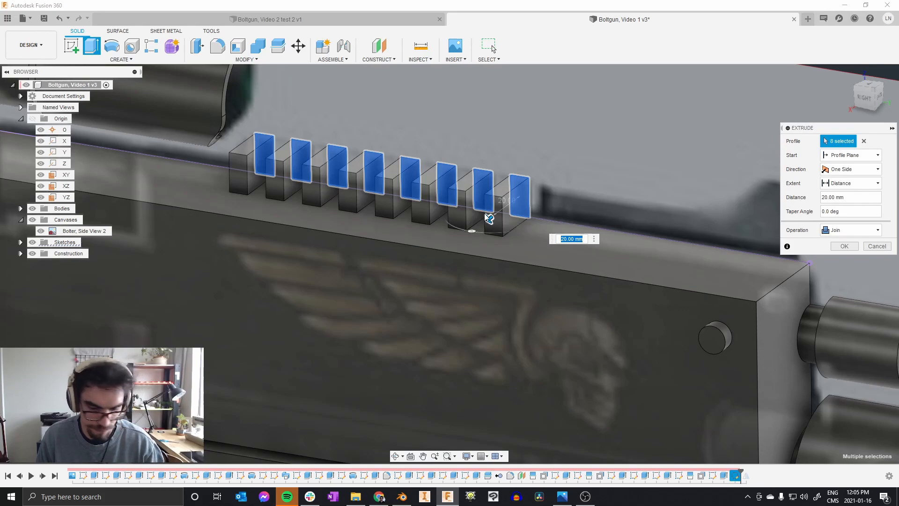
{"action": "key", "text": "Return"}
{"action": "scroll", "coordinate": [542, 142], "scroll_direction": "down", "scroll_amount": 10}
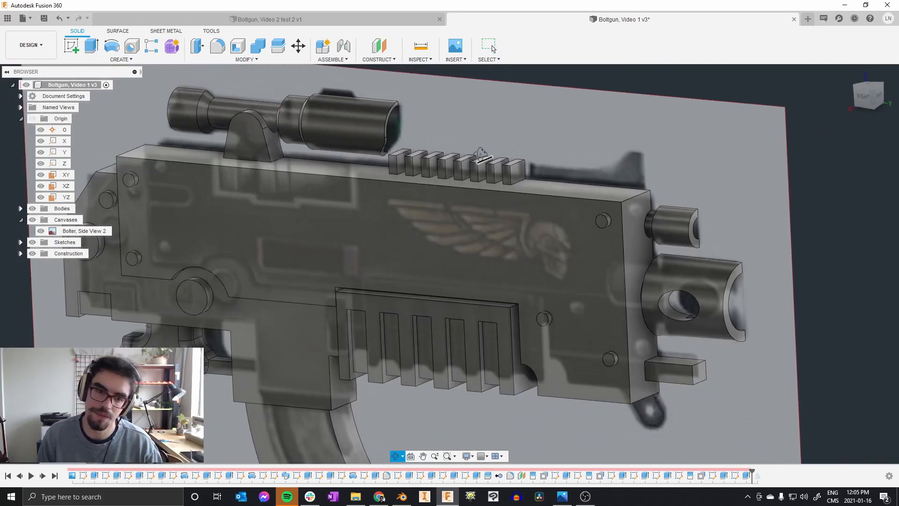
{"action": "scroll", "coordinate": [482, 154], "scroll_direction": "up", "scroll_amount": 8}
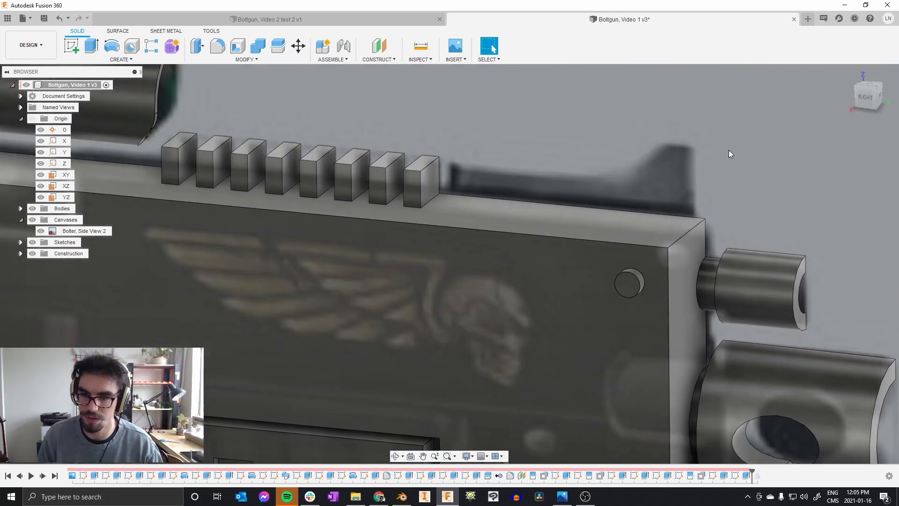
Start a sketch on the side-view reference plane and project the body's exposed upper edge ahead of the rail teeth
{"action": "scroll", "coordinate": [729, 151], "scroll_direction": "up", "scroll_amount": 3}
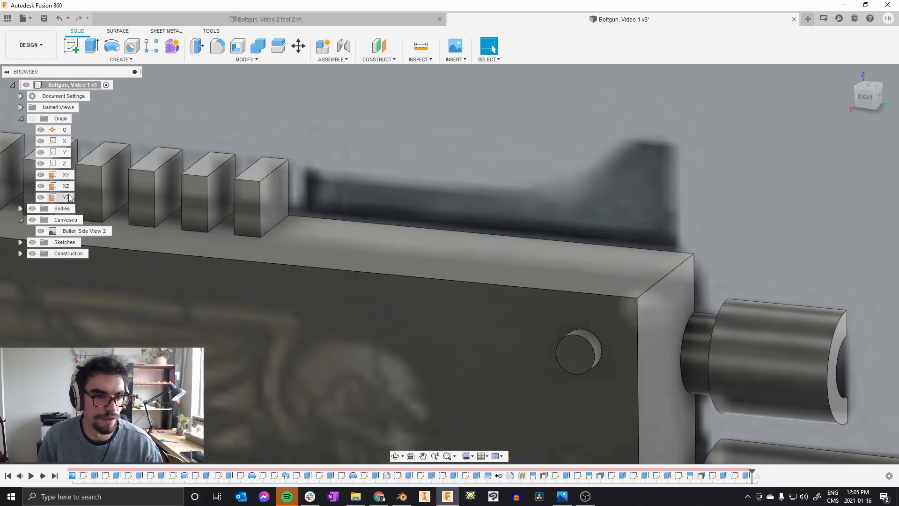
{"action": "key", "text": "c"}
{"action": "key", "text": "Escape"}
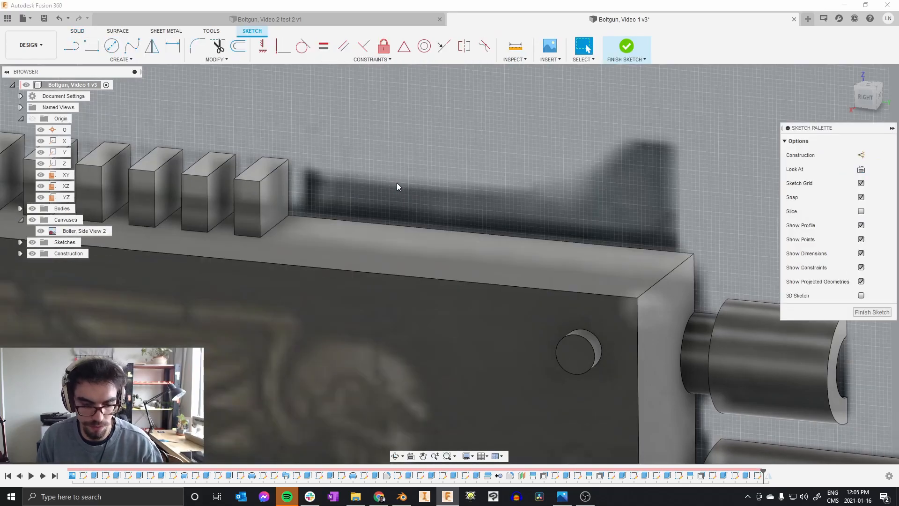
{"action": "key", "text": "p"}
{"action": "left_click", "coordinate": [425, 230]}
{"action": "right_click", "coordinate": [432, 192]}
{"action": "left_click", "coordinate": [345, 198]}
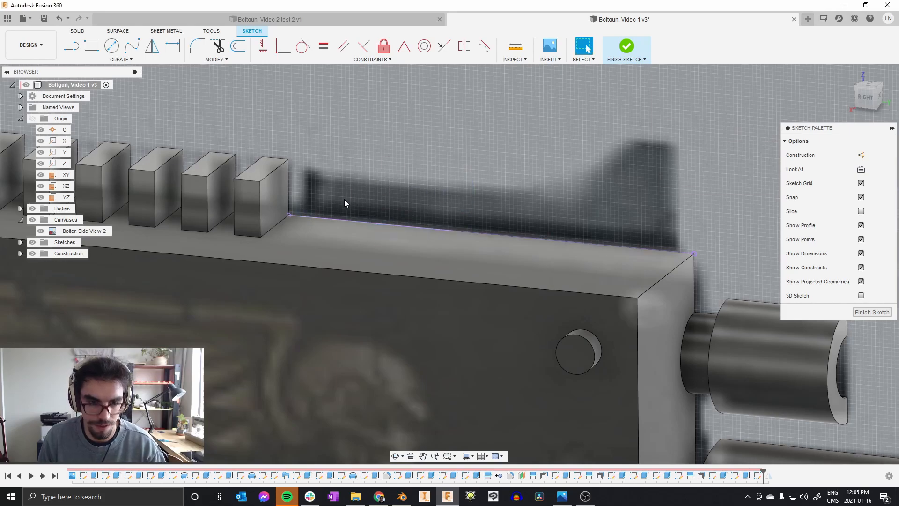
Outline the front sight over the reference with connected lines, from its sloped start to its raised end, closing on the projected edge
{"action": "left_click", "coordinate": [306, 216]}
{"action": "left_click", "coordinate": [339, 176]}
{"action": "left_click", "coordinate": [572, 198]}
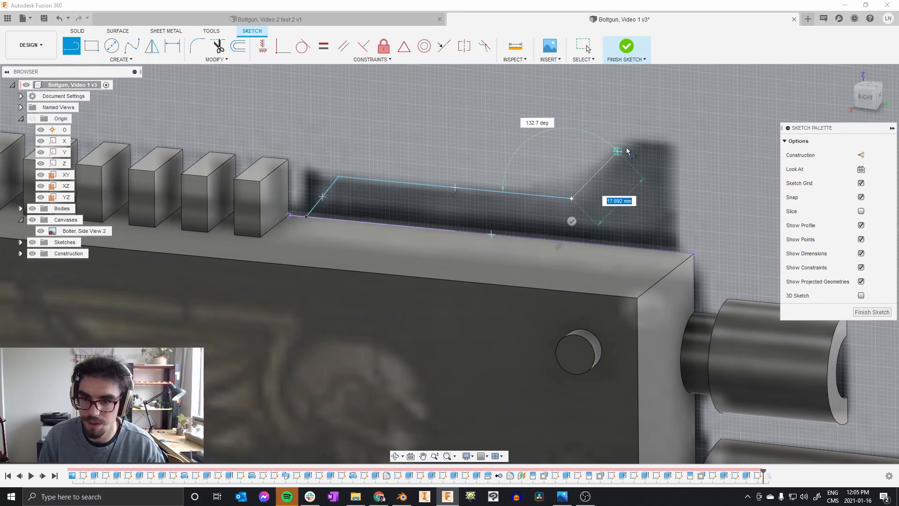
{"action": "left_click", "coordinate": [630, 136]}
{"action": "left_click", "coordinate": [676, 141]}
{"action": "left_click", "coordinate": [677, 252]}
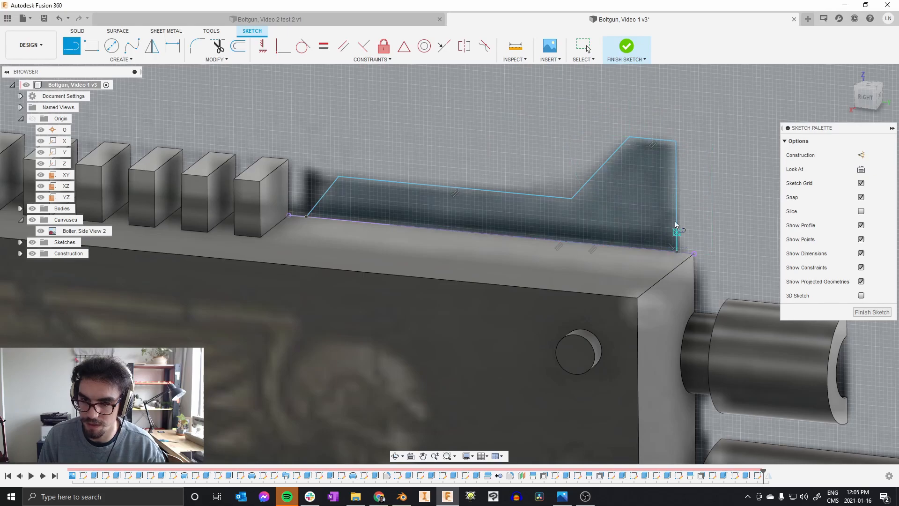
Extrude the front sight profile 15 mm and join it to the top of the body
{"action": "scroll", "coordinate": [548, 148], "scroll_direction": "down", "scroll_amount": 3}
{"action": "key", "text": "e"}
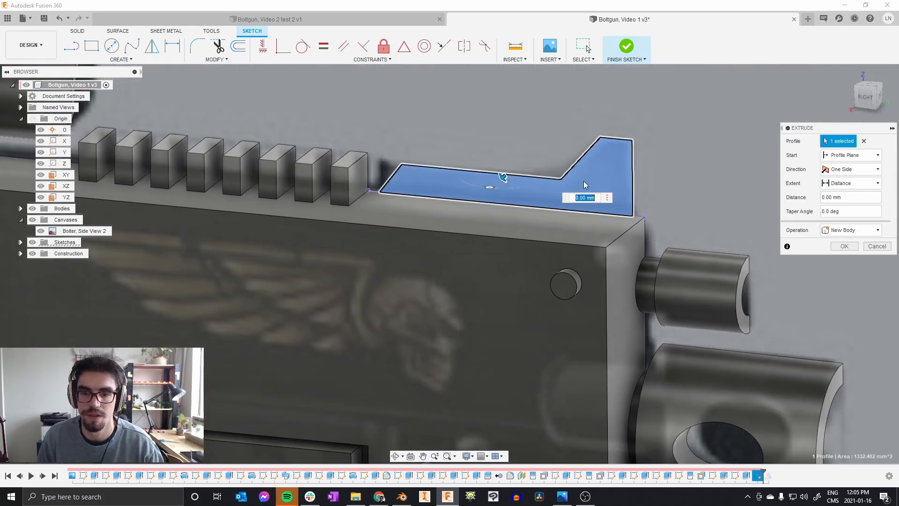
{"action": "left_click_drag", "start_coordinate": [501, 179], "coordinate": [488, 196]}
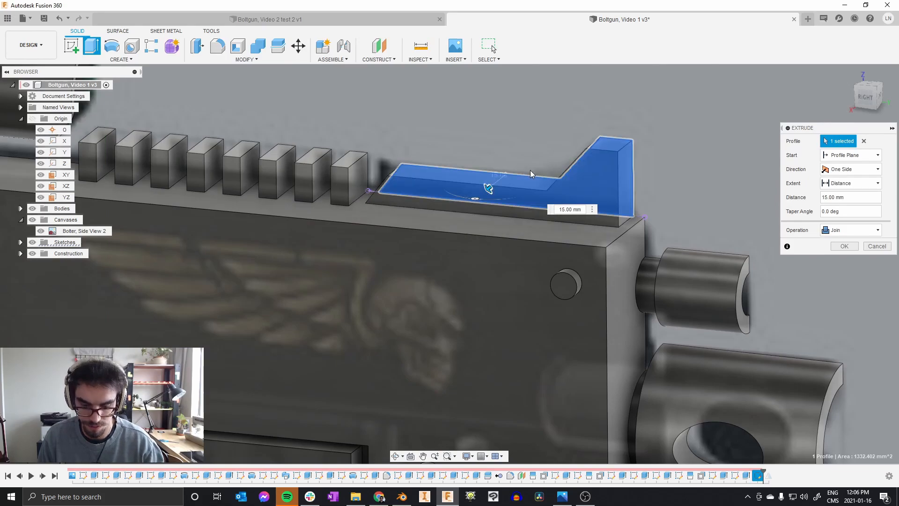
{"action": "key", "text": "Return"}
Start a sketch on the front sight's tall end face and project its top and outer side edges
{"action": "middle_click_drag", "start_coordinate": [534, 190], "coordinate": [583, 182], "text": "shift"}
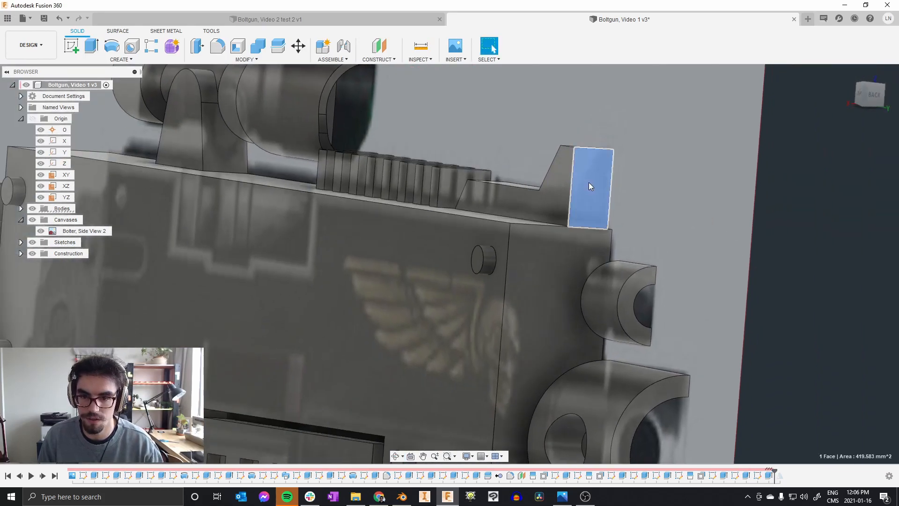
{"action": "key", "text": "c"}
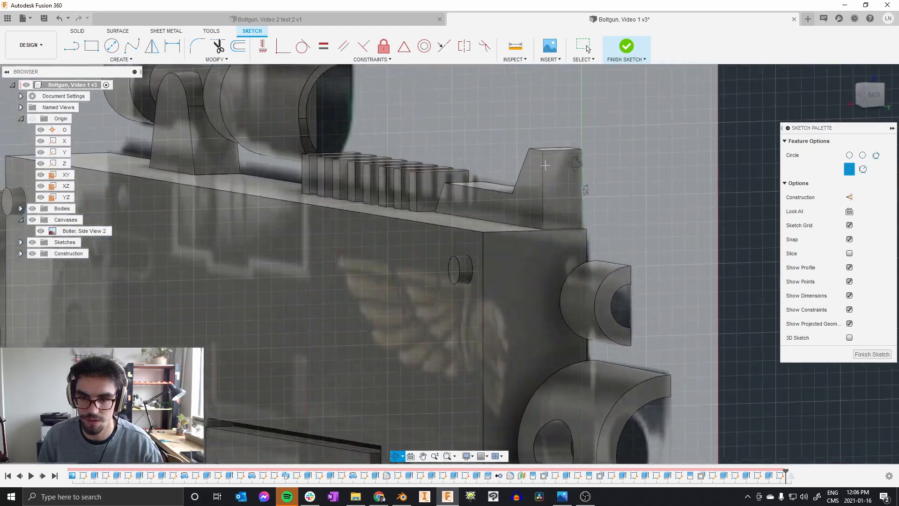
{"action": "key", "text": "Escape"}
{"action": "key", "text": "p"}
{"action": "scroll", "coordinate": [577, 162], "scroll_direction": "up", "scroll_amount": 2}
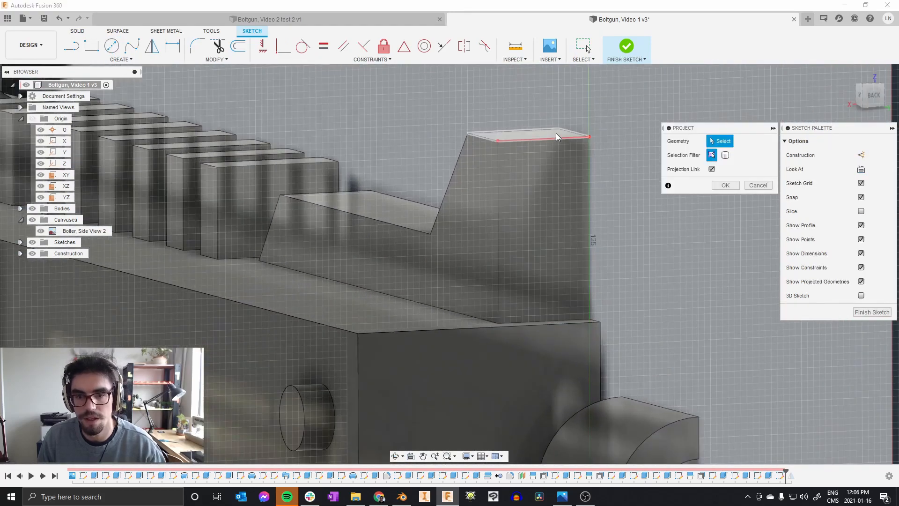
{"action": "left_click", "coordinate": [556, 137]}
{"action": "left_click", "coordinate": [497, 164]}
{"action": "key", "text": "Return"}
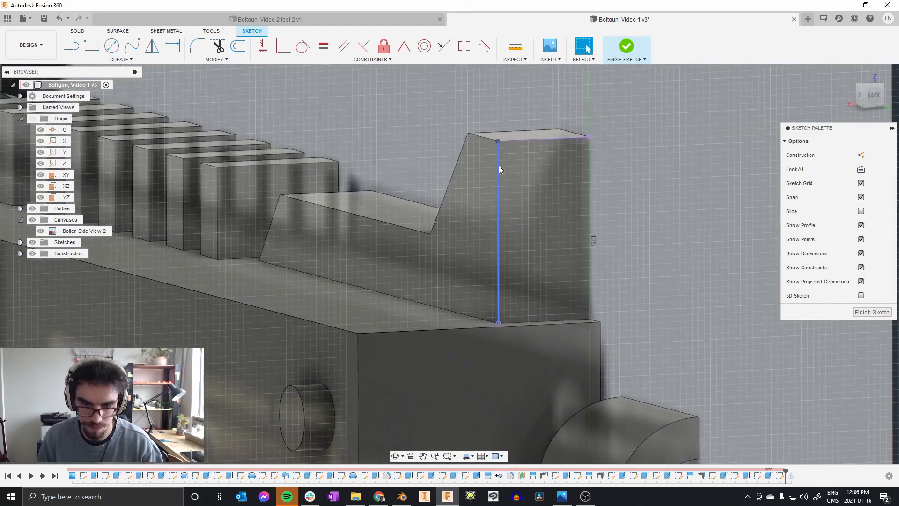
Draw a slanted line from the lower corner of the projected side edge to the top edge, enclosing a narrow triangle
{"action": "key", "text": "l"}
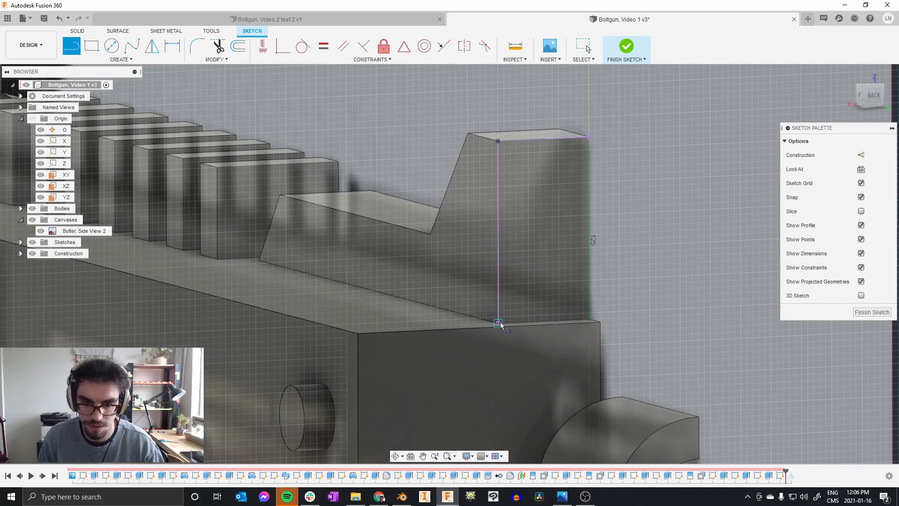
{"action": "left_click", "coordinate": [529, 147]}
{"action": "key", "text": "Escape"}
{"action": "left_click", "coordinate": [632, 160]}
{"action": "left_click", "coordinate": [512, 167]}
{"action": "left_click", "coordinate": [634, 157]}
{"action": "left_click", "coordinate": [505, 160]}
Cut the triangular profile along the front sight with an extrusion distance of -96 mm to taper its side
{"action": "key", "text": "e"}
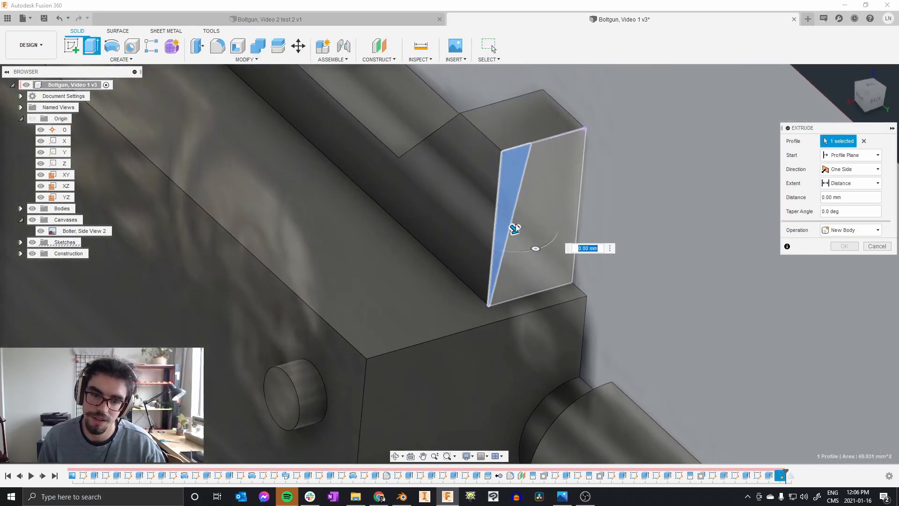
{"action": "key", "text": "Escape"}
{"action": "key", "text": "e"}
{"action": "left_click", "coordinate": [514, 193]}
{"action": "scroll", "coordinate": [515, 204], "scroll_direction": "down", "scroll_amount": 2}
{"action": "left_click_drag", "start_coordinate": [514, 226], "coordinate": [307, 115]}
{"action": "scroll", "coordinate": [457, 252], "scroll_direction": "down", "scroll_amount": 2}
{"action": "scroll", "coordinate": [307, 88], "scroll_direction": "up", "scroll_amount": 2}
{"action": "scroll", "coordinate": [307, 88], "scroll_direction": "up", "scroll_amount": 2}
{"action": "left_click_drag", "start_coordinate": [498, 196], "coordinate": [364, 140]}
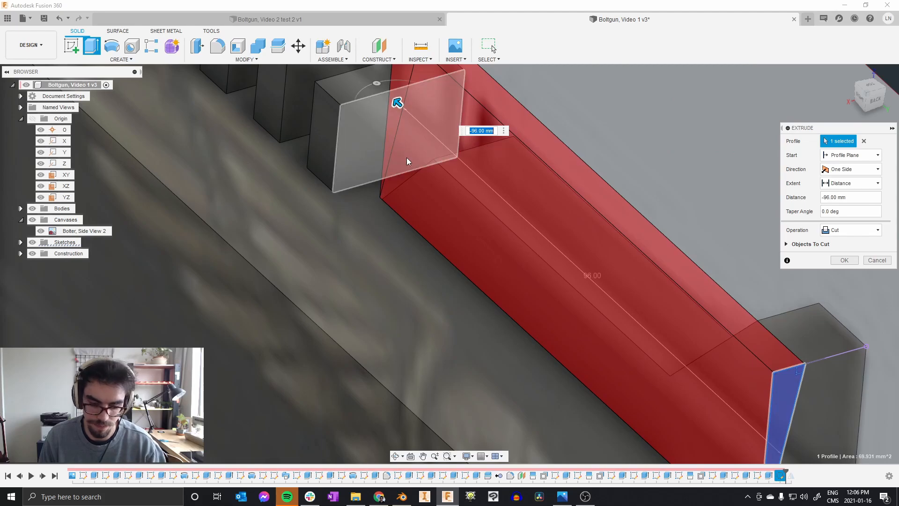
{"action": "key", "text": "Return"}
Fillet the inner corner edge where the front sight's raised end meets its low section with a 10 mm radius
{"action": "scroll", "coordinate": [465, 185], "scroll_direction": "down", "scroll_amount": 5}
{"action": "scroll", "coordinate": [459, 164], "scroll_direction": "down", "scroll_amount": 3}
{"action": "middle_click_drag", "start_coordinate": [457, 182], "coordinate": [531, 181], "text": "shift"}
{"action": "scroll", "coordinate": [507, 135], "scroll_direction": "up", "scroll_amount": 6}
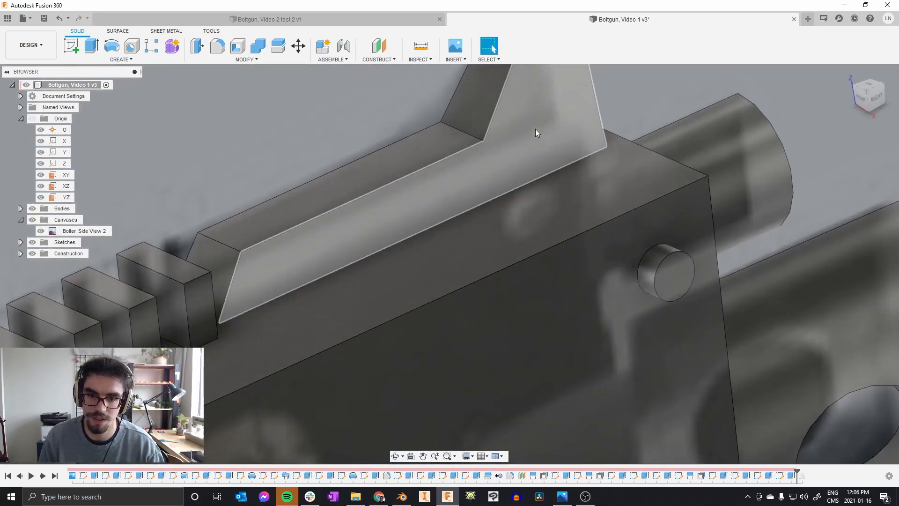
{"action": "middle_click_drag", "start_coordinate": [471, 137], "coordinate": [472, 125], "text": "shift"}
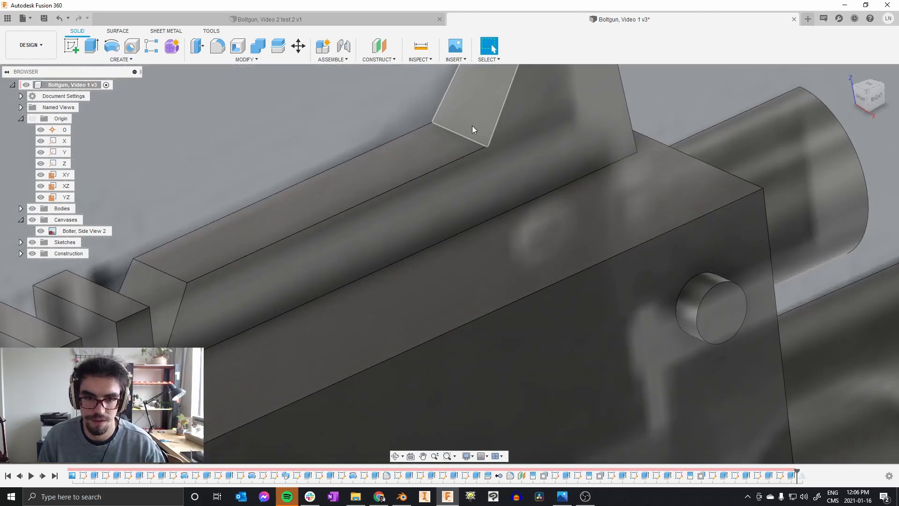
{"action": "key", "text": "f"}
{"action": "left_click", "coordinate": [473, 140]}
{"action": "type", "text": "10"}
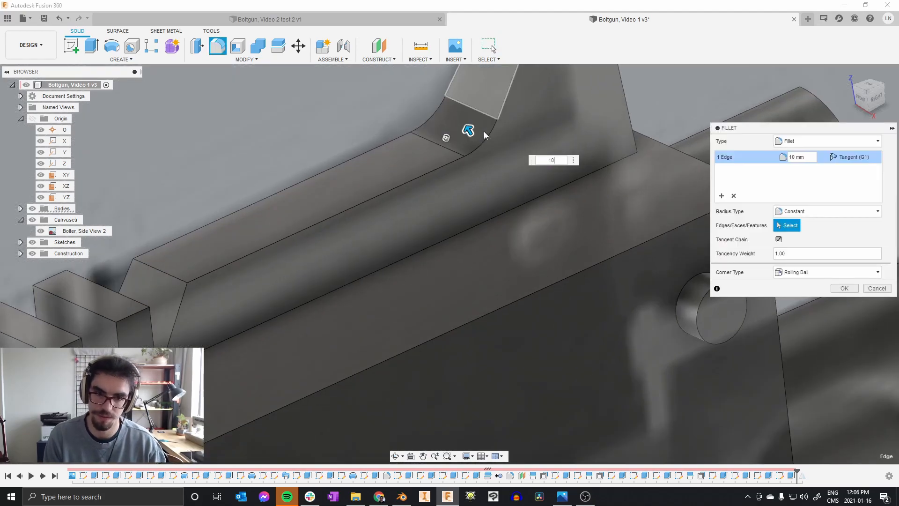
{"action": "key", "text": "Return"}
Sketch a rectangle on the magazine housing's side face, over the upright recess shown in the reference
{"action": "scroll", "coordinate": [571, 209], "scroll_direction": "down", "scroll_amount": 6}
{"action": "middle_click_drag", "start_coordinate": [583, 226], "coordinate": [438, 229], "text": "shift"}
{"action": "scroll", "coordinate": [551, 213], "scroll_direction": "down", "scroll_amount": 2}
{"action": "scroll", "coordinate": [291, 365], "scroll_direction": "up", "scroll_amount": 3}
{"action": "middle_click_drag", "start_coordinate": [431, 304], "coordinate": [444, 298], "text": "shift"}
{"action": "scroll", "coordinate": [612, 321], "scroll_direction": "up", "scroll_amount": 3}
{"action": "middle_click_drag", "start_coordinate": [611, 321], "coordinate": [614, 317], "text": "shift"}
{"action": "scroll", "coordinate": [497, 260], "scroll_direction": "up", "scroll_amount": 1}
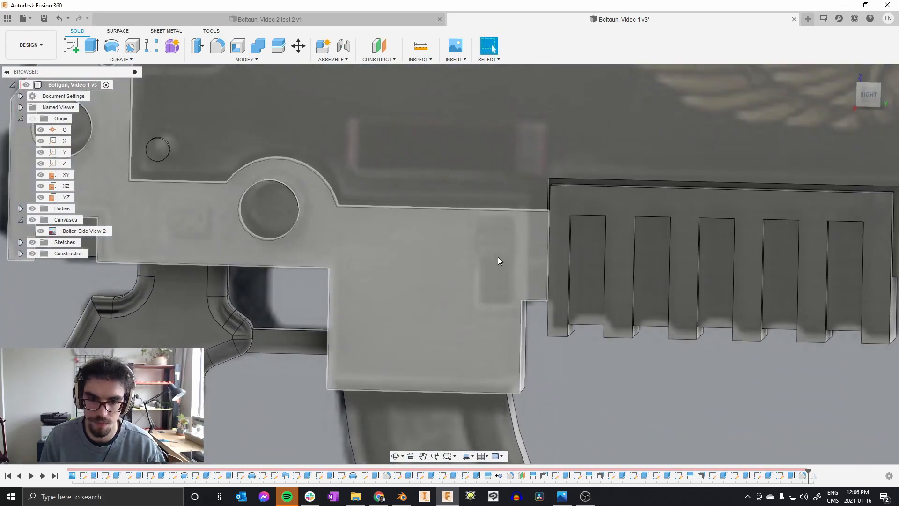
{"action": "key", "text": "c"}
{"action": "left_click", "coordinate": [499, 258]}
{"action": "left_click", "coordinate": [867, 96]}
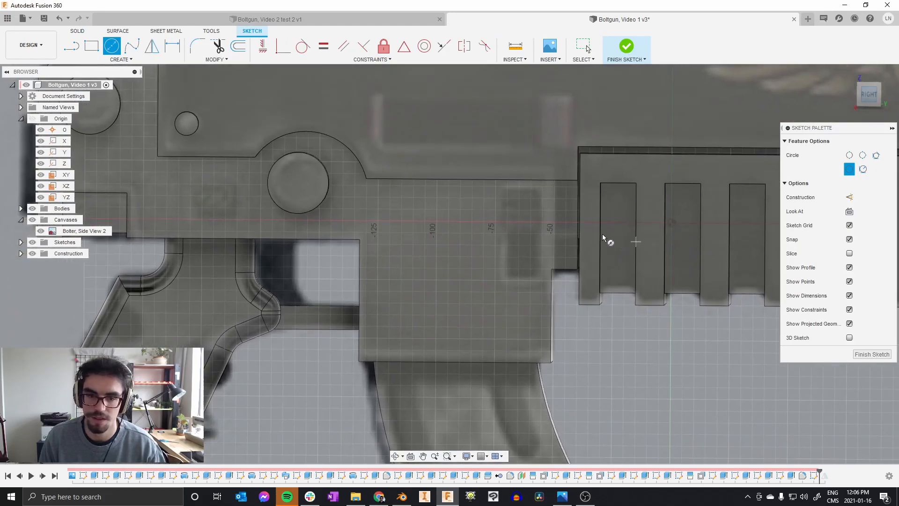
{"action": "scroll", "coordinate": [473, 195], "scroll_direction": "up", "scroll_amount": 5}
{"action": "key", "text": "r"}
{"action": "left_click", "coordinate": [465, 192]}
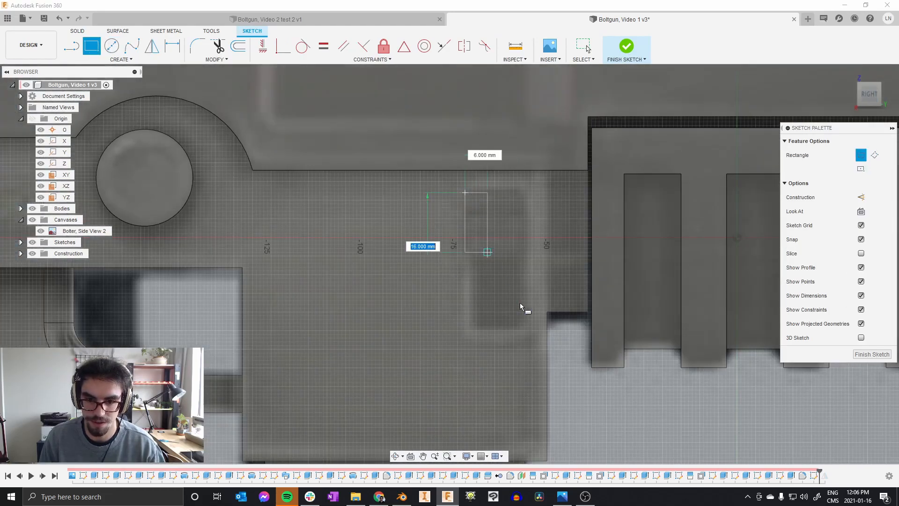
{"action": "left_click", "coordinate": [528, 327]}
Cut the rectangle 3 mm deep into the magazine housing's side face
{"action": "right_click", "coordinate": [485, 282]}
{"action": "left_click", "coordinate": [514, 267]}
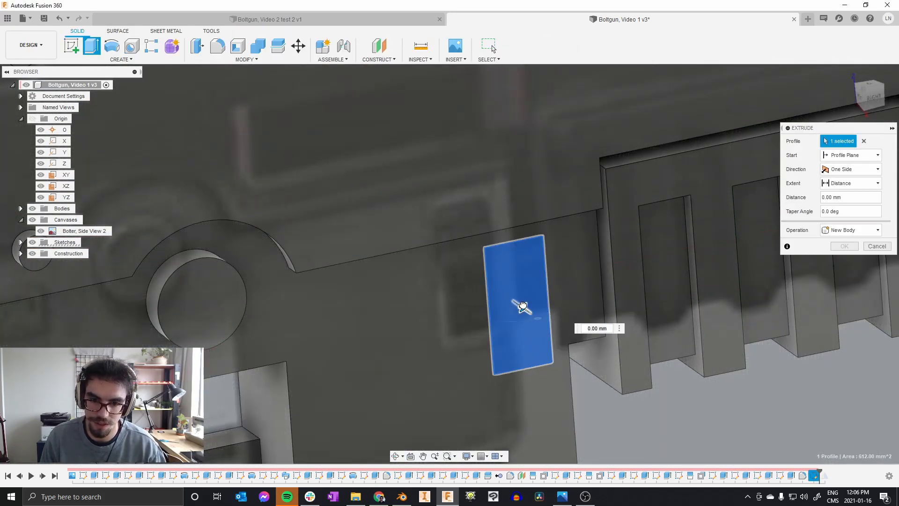
{"action": "left_click_drag", "start_coordinate": [523, 306], "coordinate": [514, 301]}
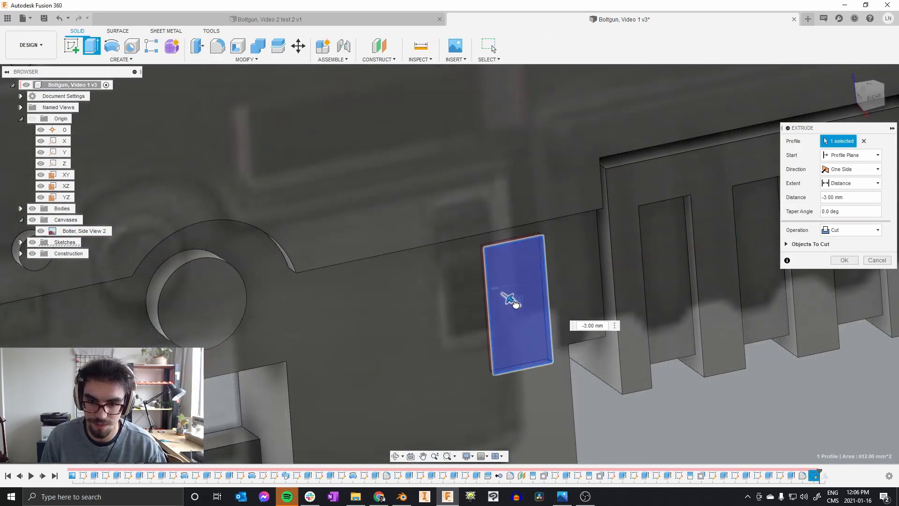
{"action": "key", "text": "Return"}
Start a sketch on the main body's side face and project its rear vertical edge
{"action": "scroll", "coordinate": [550, 282], "scroll_direction": "down", "scroll_amount": 3}
{"action": "scroll", "coordinate": [602, 285], "scroll_direction": "down", "scroll_amount": 3}
{"action": "scroll", "coordinate": [473, 246], "scroll_direction": "up", "scroll_amount": 1}
{"action": "middle_click_drag", "start_coordinate": [474, 247], "coordinate": [452, 235], "text": "shift"}
{"action": "left_click", "coordinate": [409, 218]}
{"action": "mouse_move", "coordinate": [406, 217]}
{"action": "middle_mouse_down", "text": "shift"}
{"action": "mouse_move", "coordinate": [392, 207]}
{"action": "mouse_move", "coordinate": [401, 216]}
{"action": "middle_mouse_up", "text": "shift"}
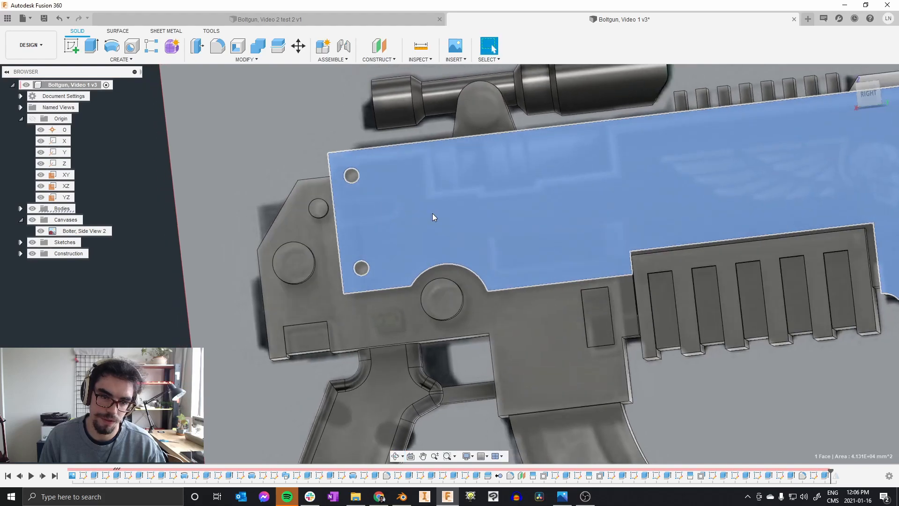
{"action": "left_click", "coordinate": [870, 94]}
{"action": "key", "text": "p"}
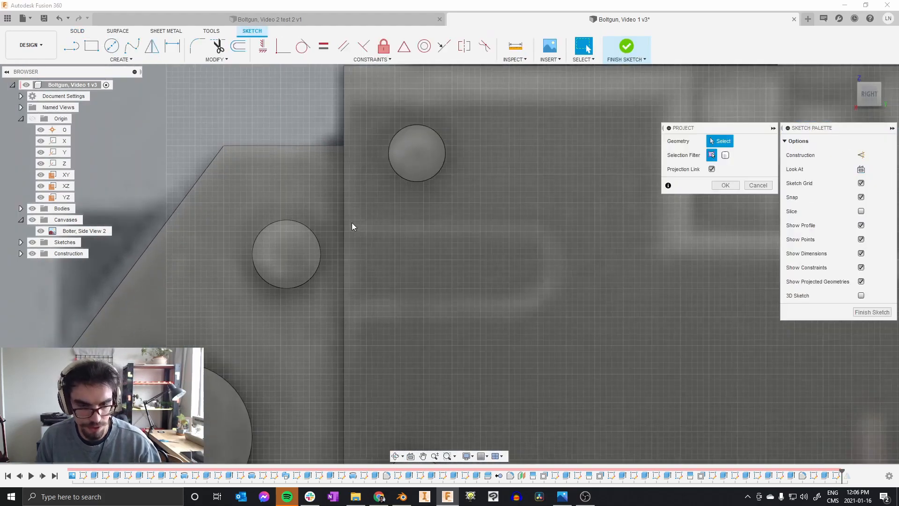
{"action": "left_click", "coordinate": [343, 227]}
{"action": "right_click", "coordinate": [358, 228]}
{"action": "left_click", "coordinate": [367, 228]}
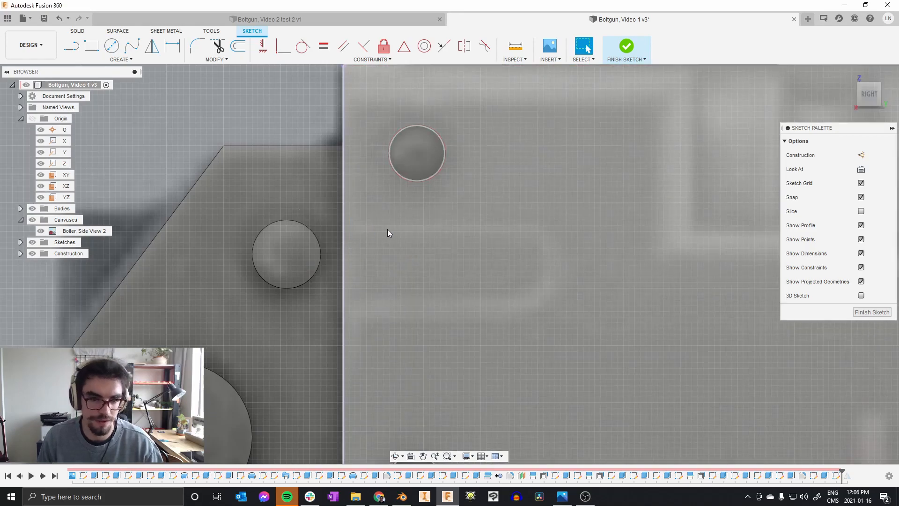
Draw a rectangle from the projected rear edge over the horizontal slot in the reference, below the upper rivet
{"action": "scroll", "coordinate": [388, 233], "scroll_direction": "down", "scroll_amount": 2}
{"action": "key", "text": "r"}
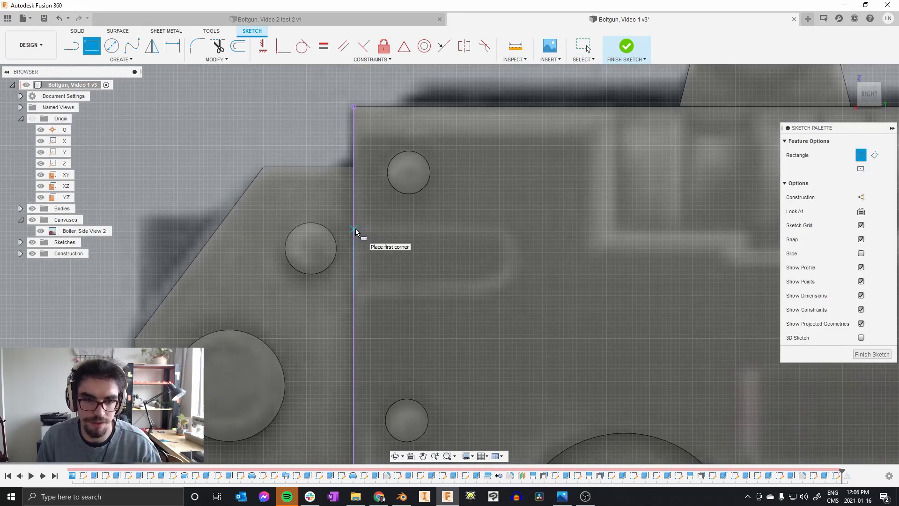
{"action": "left_click", "coordinate": [475, 289]}
Add a circle centred on the rectangle's front edge with its height as diameter, and lengthen the slot to match the reference
{"action": "key", "text": "c"}
{"action": "scroll", "coordinate": [501, 254], "scroll_direction": "up", "scroll_amount": 3}
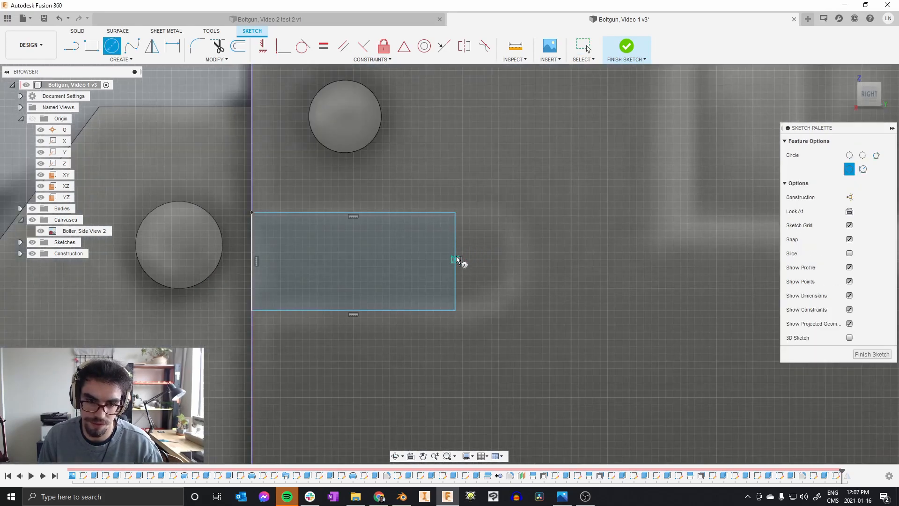
{"action": "left_click", "coordinate": [456, 260]}
{"action": "left_click", "coordinate": [454, 214]}
{"action": "right_click", "coordinate": [455, 214]}
{"action": "left_click", "coordinate": [487, 216]}
{"action": "left_click_drag", "start_coordinate": [456, 261], "coordinate": [462, 261]}
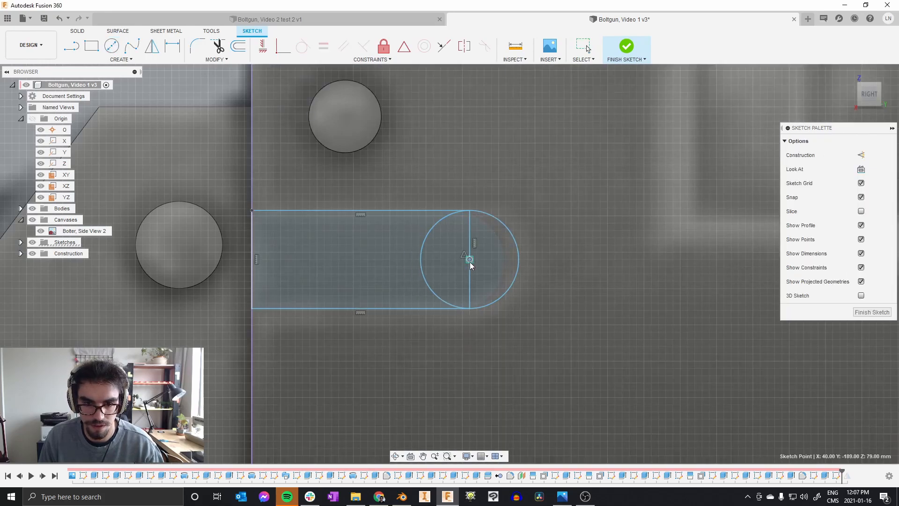
Extrude all three profiles of the rounded slot by -2 mm into the side of the main body
{"action": "key", "text": "e"}
{"action": "left_click", "coordinate": [463, 286]}
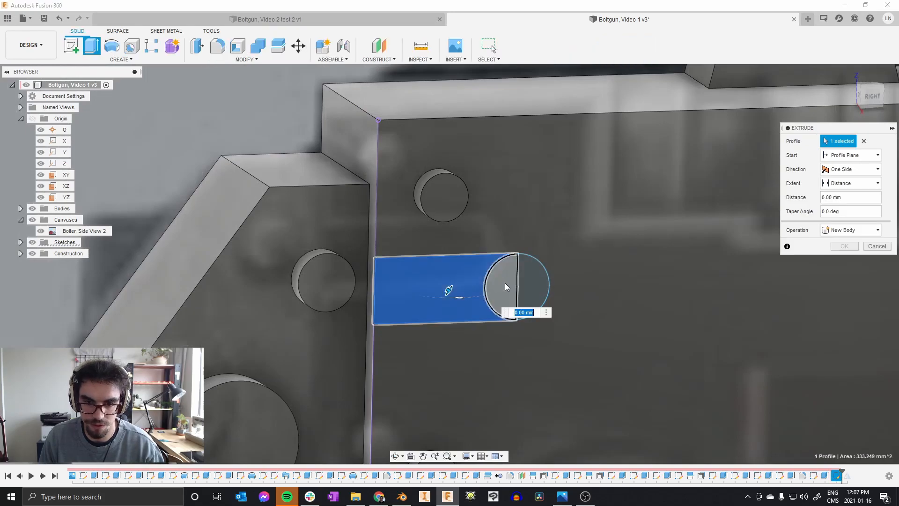
{"action": "left_click", "coordinate": [501, 286]}
{"action": "left_click", "coordinate": [534, 285]}
{"action": "type", "text": "-2"}
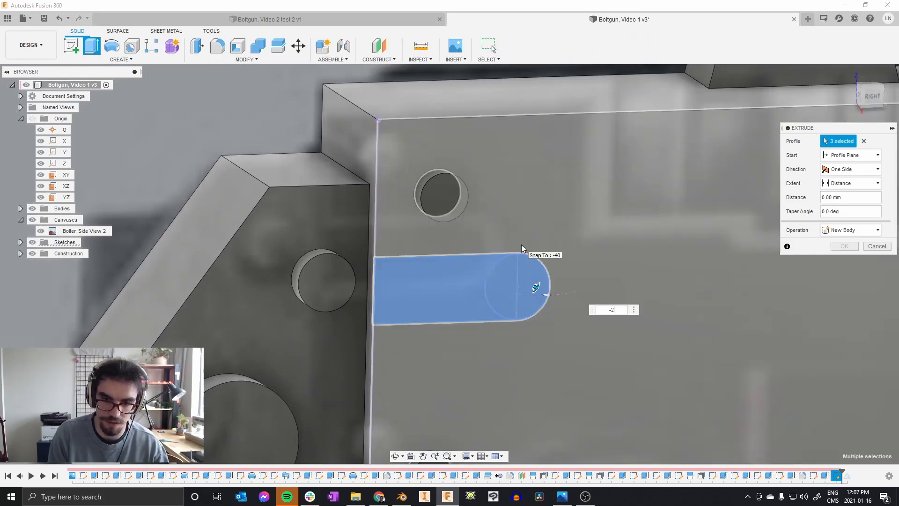
{"action": "key", "text": "Return"}
Fillet the two long curved side edges of the magazine with a 5 mm radius
{"action": "scroll", "coordinate": [760, 239], "scroll_direction": "down", "scroll_amount": 3}
{"action": "scroll", "coordinate": [760, 239], "scroll_direction": "down", "scroll_amount": 6}
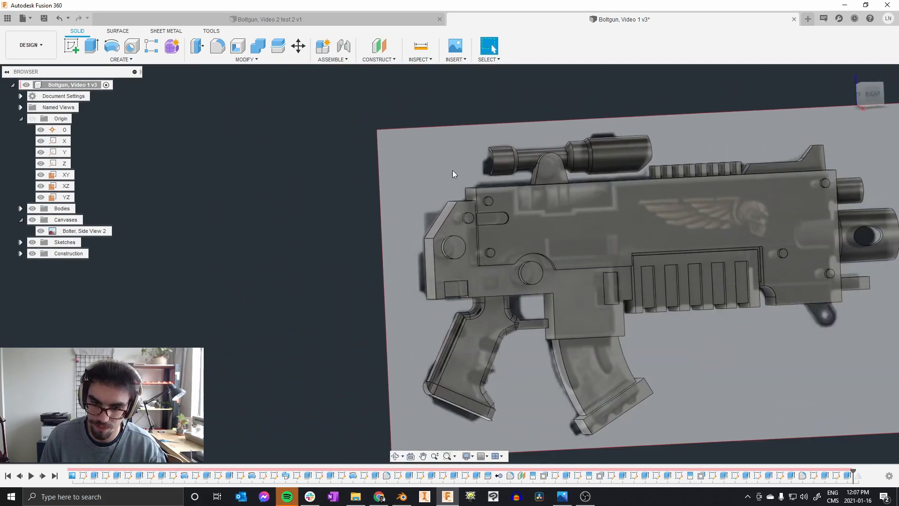
{"action": "scroll", "coordinate": [452, 170], "scroll_direction": "down", "scroll_amount": 2}
{"action": "middle_click_drag", "start_coordinate": [454, 171], "coordinate": [593, 274], "text": "shift"}
{"action": "scroll", "coordinate": [535, 201], "scroll_direction": "down", "scroll_amount": 2}
{"action": "scroll", "coordinate": [580, 323], "scroll_direction": "up", "scroll_amount": 6}
{"action": "scroll", "coordinate": [621, 347], "scroll_direction": "down", "scroll_amount": 5}
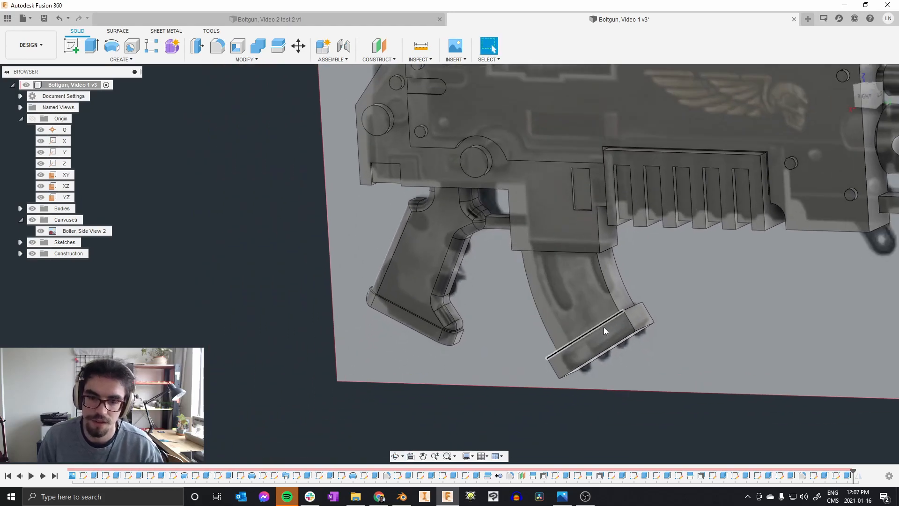
{"action": "scroll", "coordinate": [670, 271], "scroll_direction": "up", "scroll_amount": 10}
{"action": "key", "text": "f"}
{"action": "left_click", "coordinate": [557, 294]}
{"action": "left_click", "coordinate": [370, 323]}
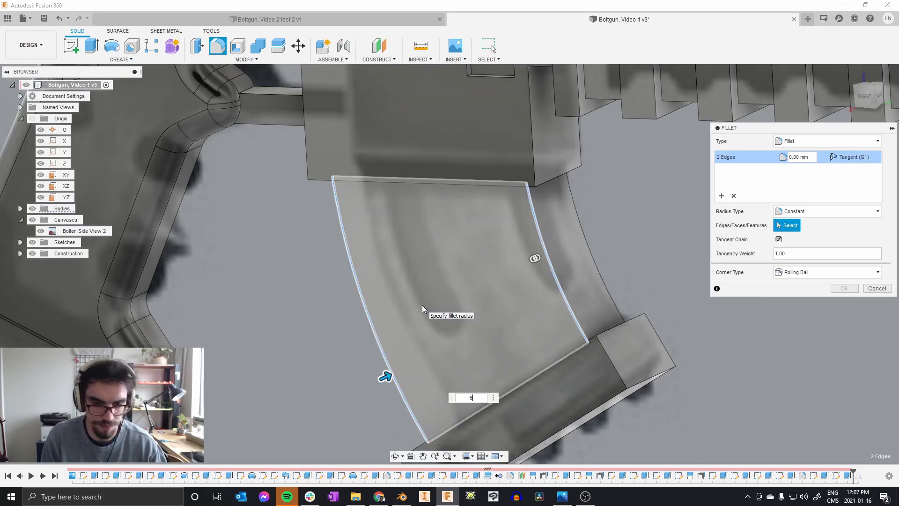
{"action": "key", "text": "Return"}
Start a sketch on the magazine's flat side face and project its two long curved edges
{"action": "scroll", "coordinate": [538, 164], "scroll_direction": "down", "scroll_amount": 3}
{"action": "middle_click_drag", "start_coordinate": [518, 191], "coordinate": [515, 237], "text": "shift"}
{"action": "left_click", "coordinate": [504, 223]}
{"action": "key", "text": "c"}
{"action": "key", "text": "Escape"}
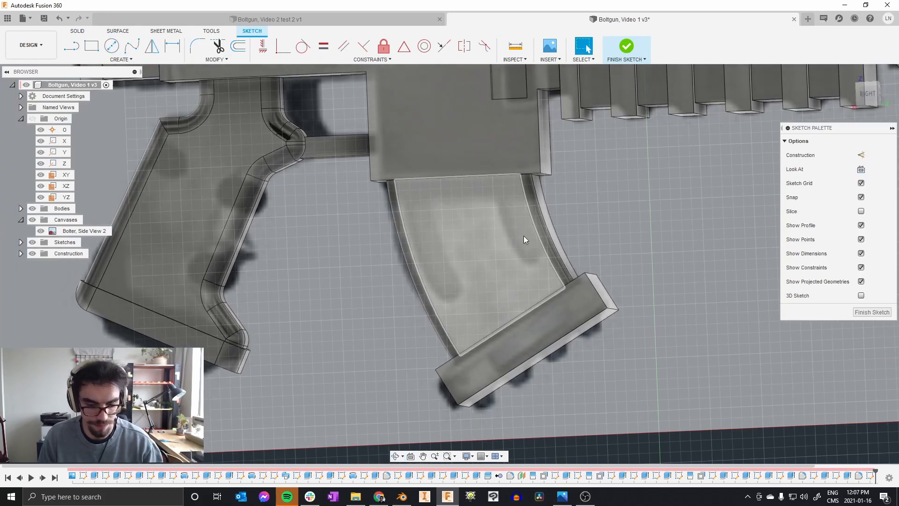
{"action": "key", "text": "p"}
{"action": "left_click", "coordinate": [535, 230]}
{"action": "scroll", "coordinate": [524, 234], "scroll_direction": "up", "scroll_amount": 2}
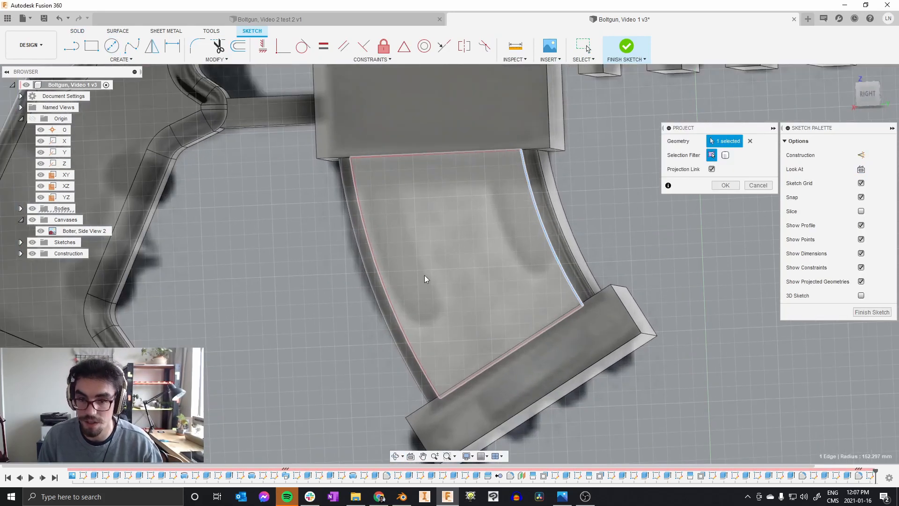
{"action": "left_click", "coordinate": [391, 292]}
{"action": "right_click", "coordinate": [431, 257]}
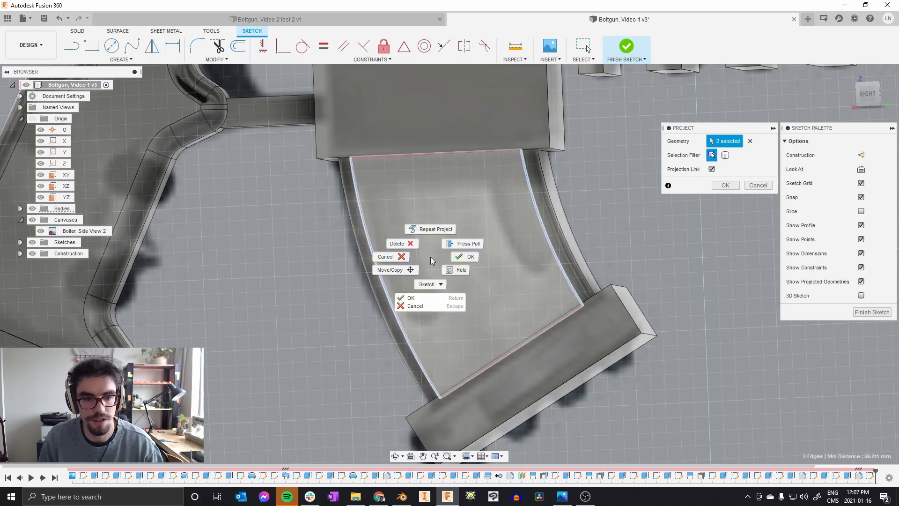
{"action": "left_click", "coordinate": [465, 260]}
Project the straight edges where the magazine's side face meets the housing above and the base plate below
{"action": "scroll", "coordinate": [543, 226], "scroll_direction": "up", "scroll_amount": 1}
{"action": "scroll", "coordinate": [543, 226], "scroll_direction": "up", "scroll_amount": 2}
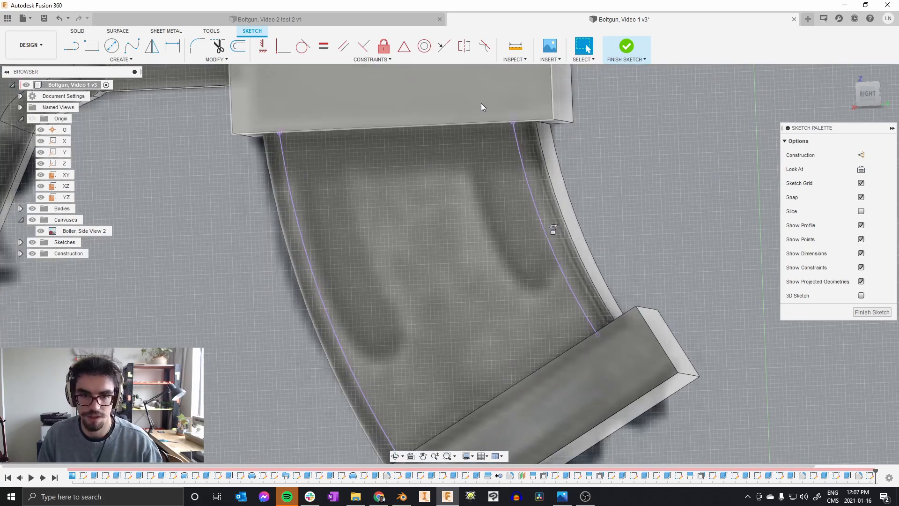
{"action": "key", "text": "p"}
{"action": "left_click", "coordinate": [498, 121]}
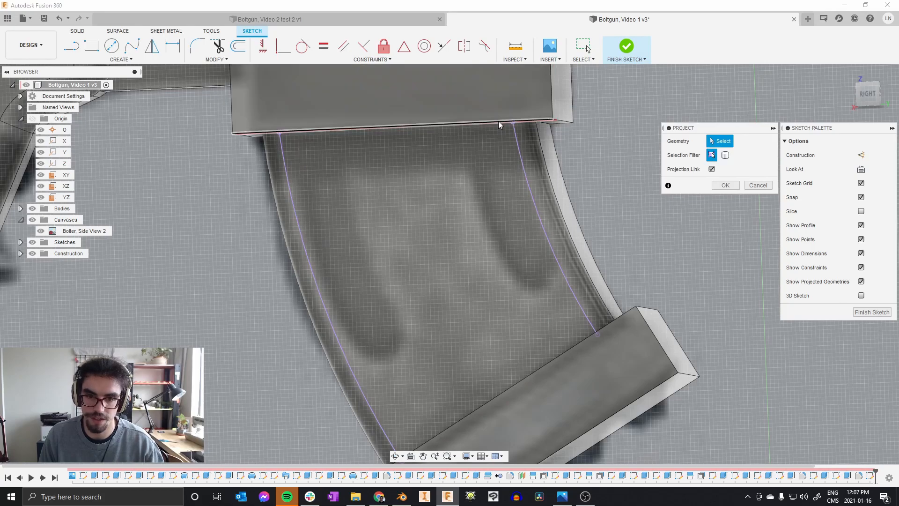
{"action": "left_click", "coordinate": [600, 331]}
{"action": "right_click", "coordinate": [457, 307]}
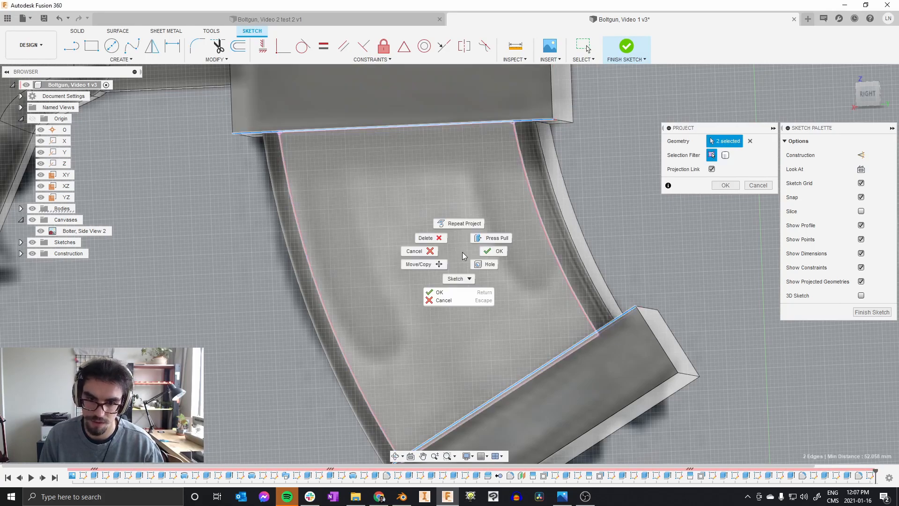
{"action": "left_click", "coordinate": [486, 256]}
Delete the projected straight edges at both ends of the magazine, keeping only the two curves
{"action": "scroll", "coordinate": [496, 131], "scroll_direction": "down", "scroll_amount": 2}
{"action": "left_click", "coordinate": [467, 173]}
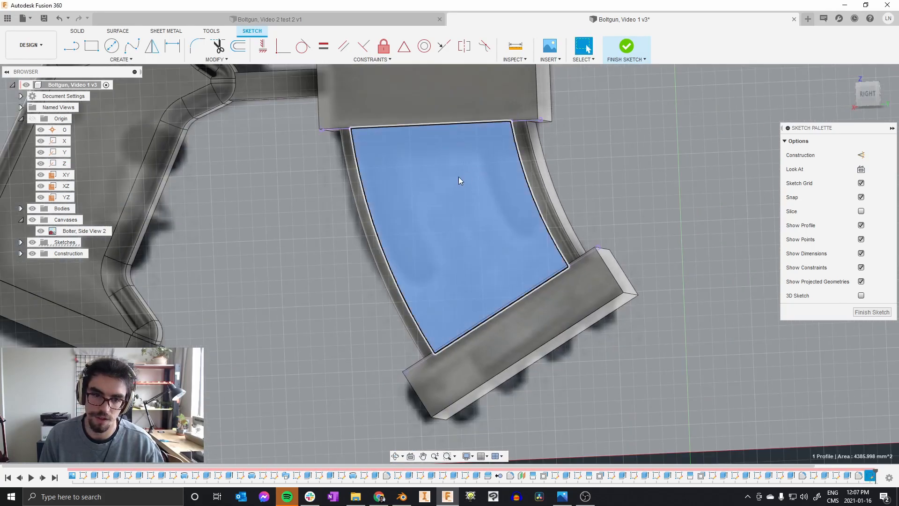
{"action": "left_click", "coordinate": [501, 184]}
{"action": "left_click", "coordinate": [501, 185]}
{"action": "left_click", "coordinate": [502, 192]}
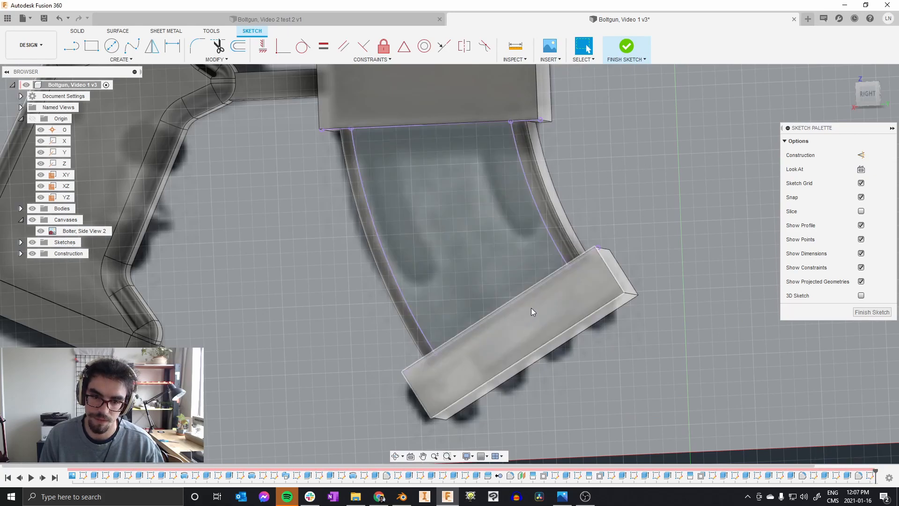
{"action": "left_click", "coordinate": [478, 269]}
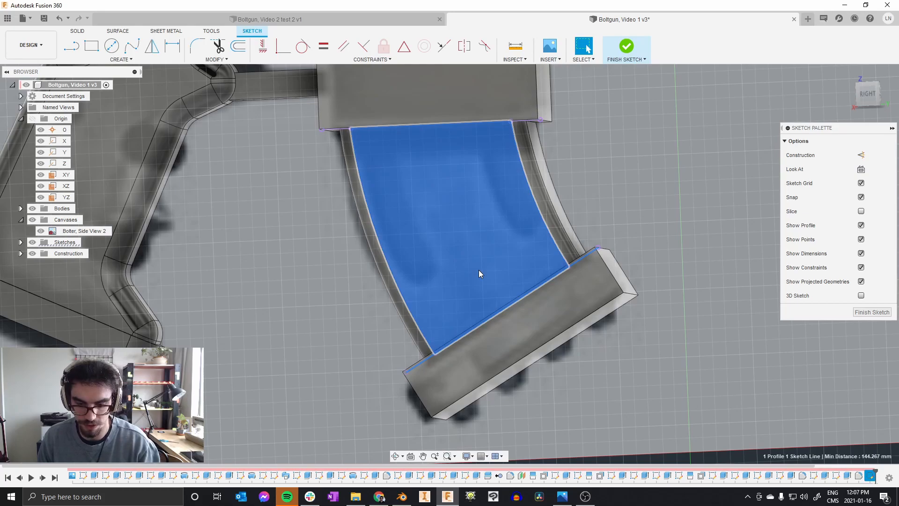
{"action": "left_click", "coordinate": [479, 270]}
{"action": "left_click_drag", "start_coordinate": [446, 156], "coordinate": [395, 100]}
{"action": "key", "text": "Delete"}
Offset the front and rear projected curves 12 mm inward on the magazine's side face
{"action": "scroll", "coordinate": [461, 178], "scroll_direction": "down", "scroll_amount": 1}
{"action": "middle_click_drag", "start_coordinate": [480, 217], "coordinate": [475, 239]}
{"action": "scroll", "coordinate": [487, 179], "scroll_direction": "up", "scroll_amount": 2}
{"action": "key", "text": "o"}
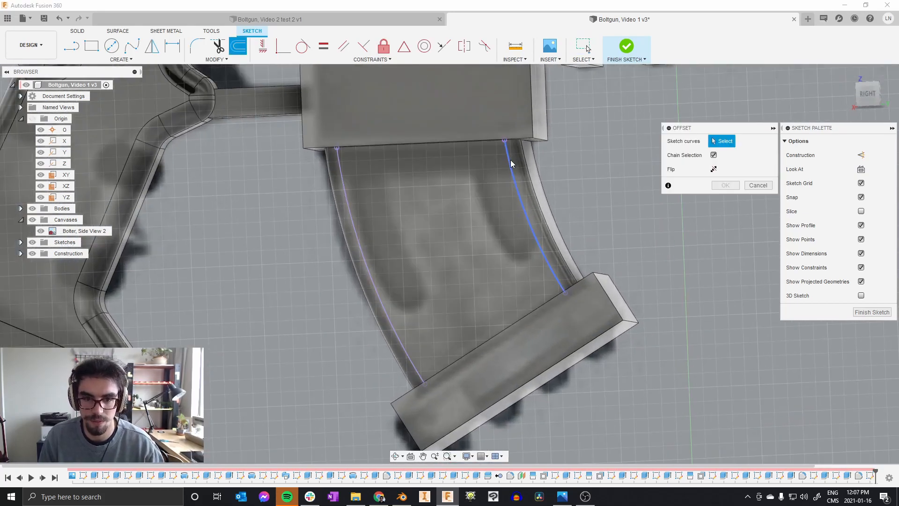
{"action": "left_click", "coordinate": [510, 159]}
{"action": "type", "text": "12"}
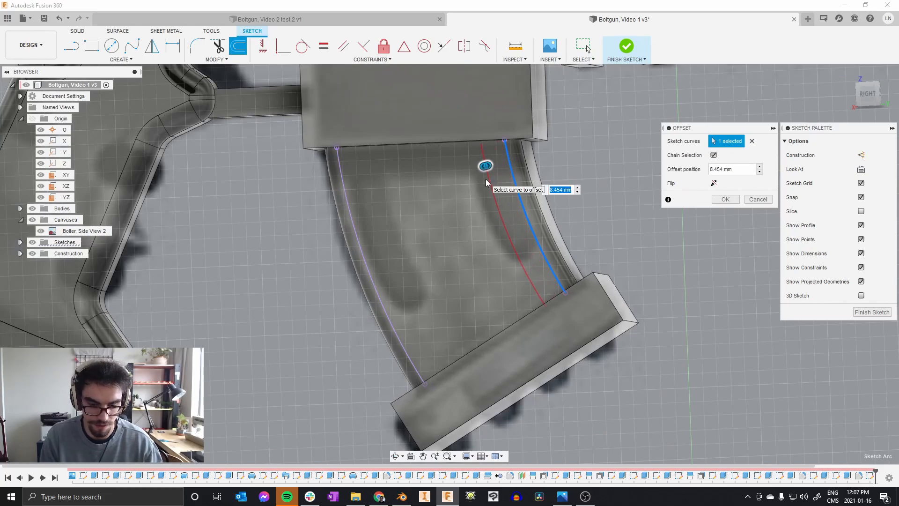
{"action": "key", "text": "Return"}
{"action": "key", "text": "o"}
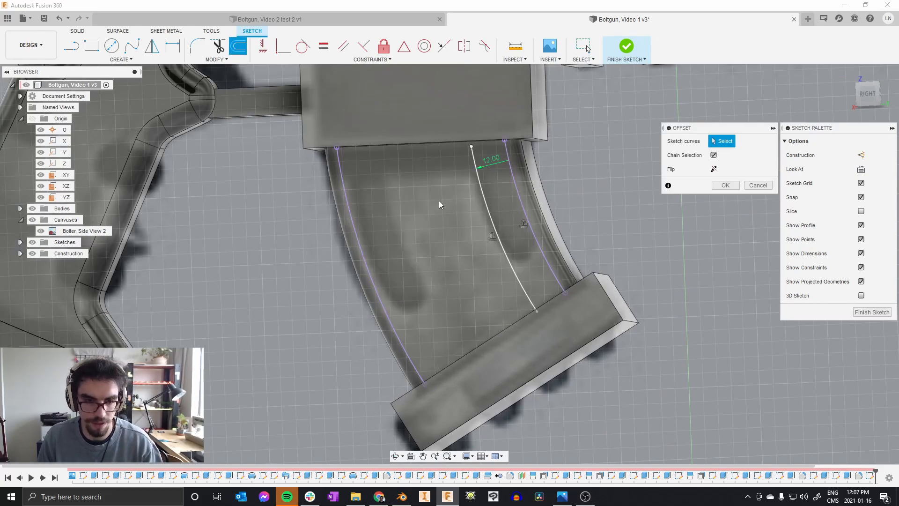
{"action": "left_click", "coordinate": [367, 259]}
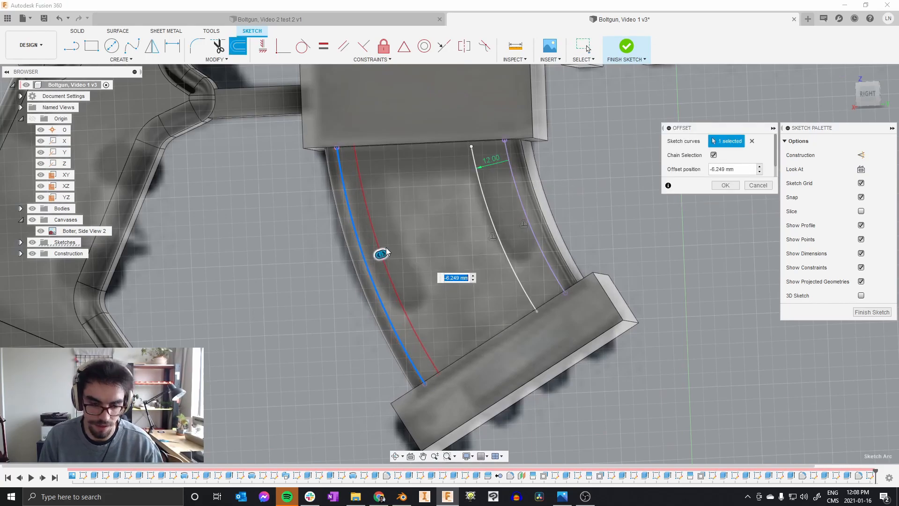
{"action": "type", "text": "12"}
{"action": "key", "text": "Return"}
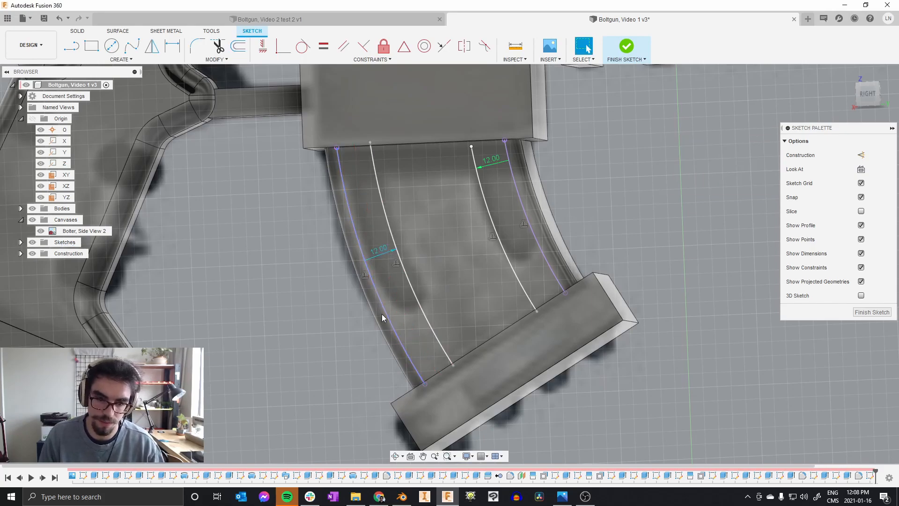
Extend the rear offset curve's lower end into the base plate and the front one's upper end into the housing with short lines
{"action": "scroll", "coordinate": [424, 352], "scroll_direction": "up", "scroll_amount": 5}
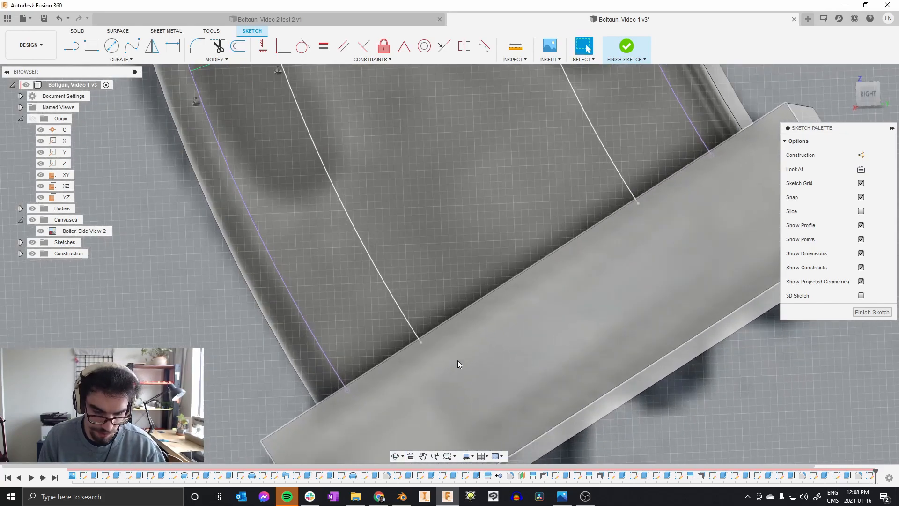
{"action": "key", "text": "l"}
{"action": "left_click", "coordinate": [420, 342]}
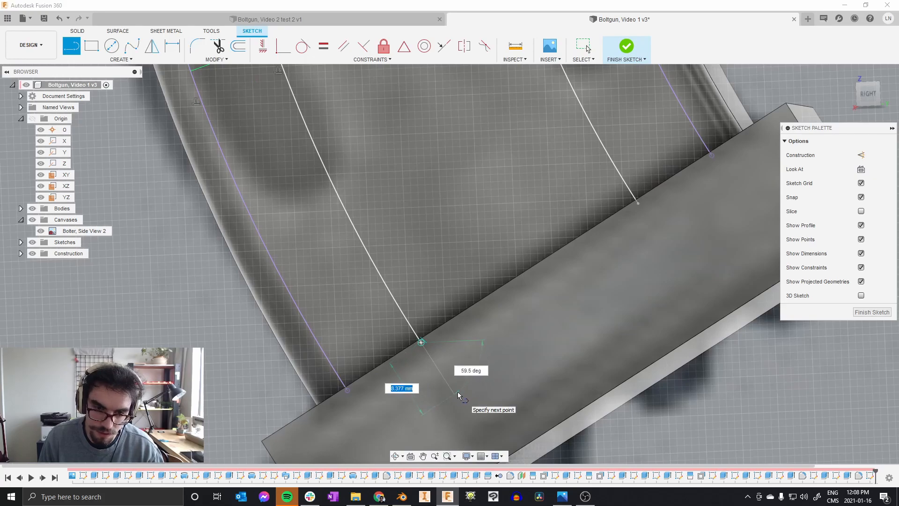
{"action": "key", "text": "Escape"}
{"action": "scroll", "coordinate": [482, 380], "scroll_direction": "down", "scroll_amount": 5}
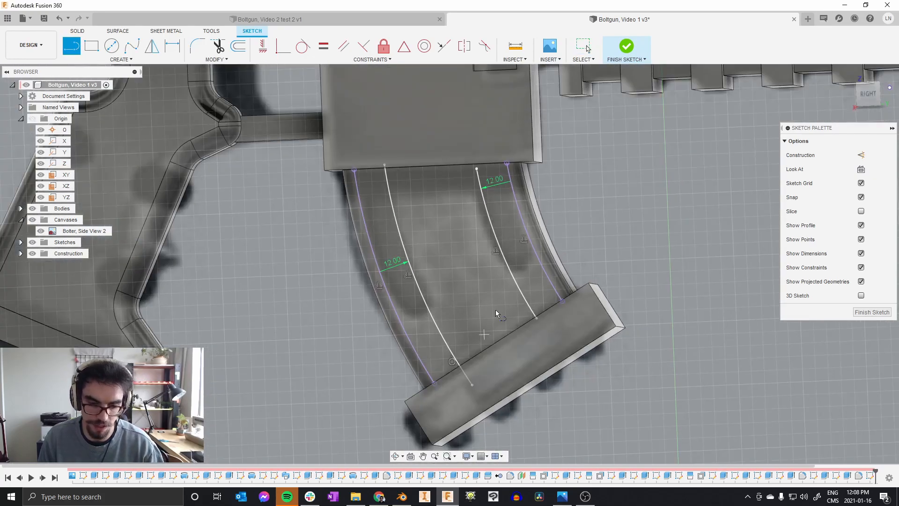
{"action": "key", "text": "l"}
{"action": "scroll", "coordinate": [470, 126], "scroll_direction": "up", "scroll_amount": 3}
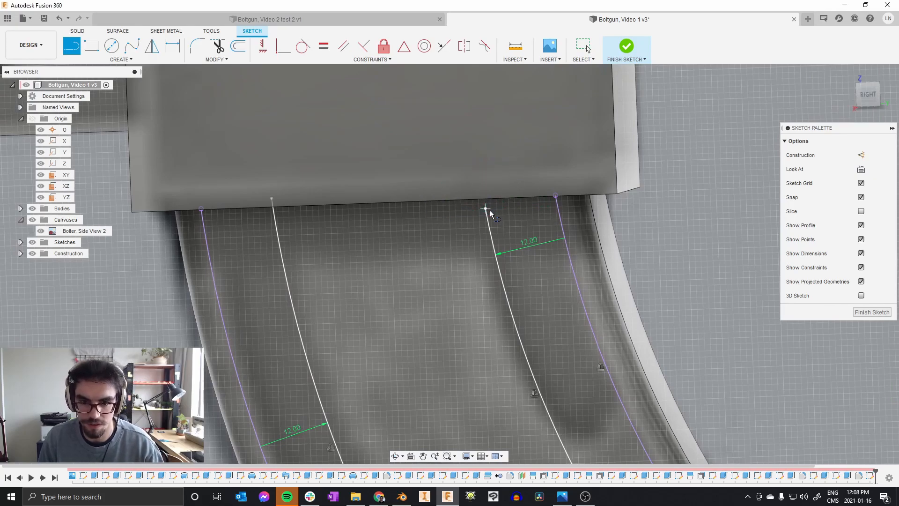
{"action": "left_click", "coordinate": [475, 157]}
{"action": "right_click", "coordinate": [465, 149]}
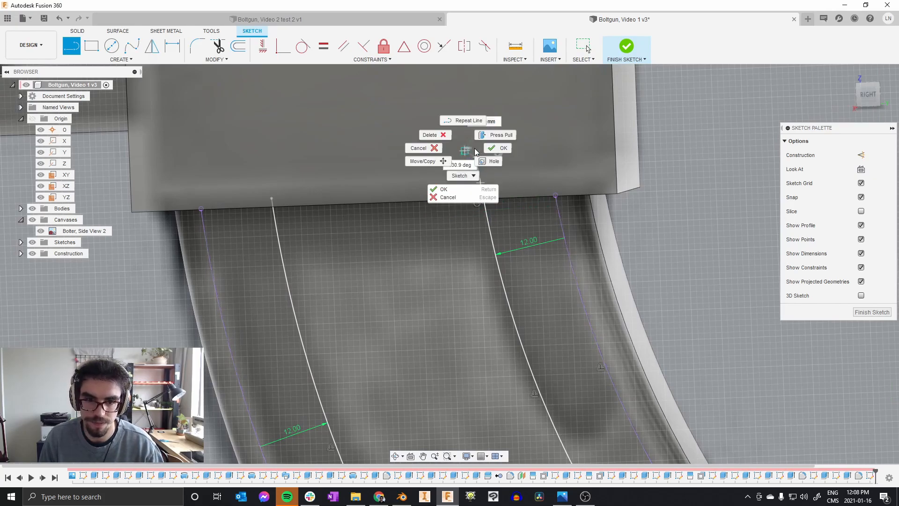
{"action": "left_click", "coordinate": [493, 146]}
Project the housing's lower edge and the base plate's upper edge to close off the strip profiles
{"action": "scroll", "coordinate": [492, 150], "scroll_direction": "down", "scroll_amount": 3}
{"action": "key", "text": "p"}
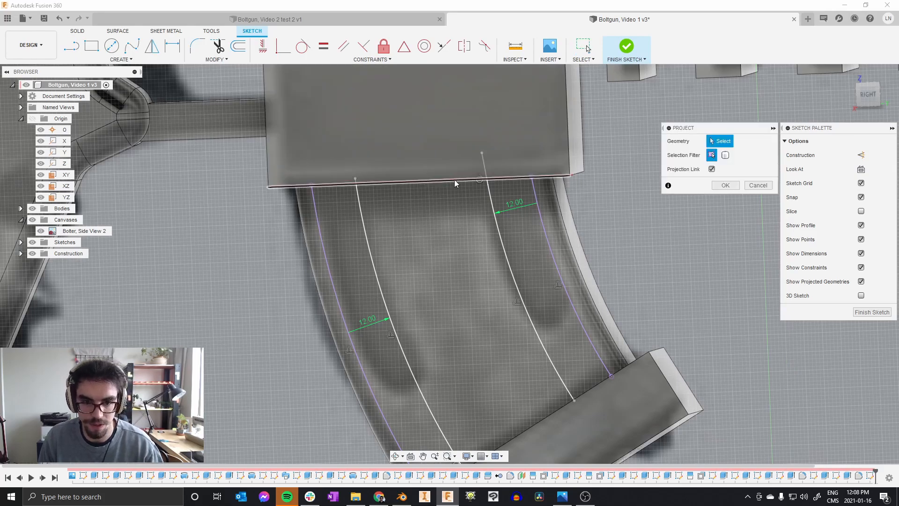
{"action": "left_click", "coordinate": [455, 180]}
{"action": "scroll", "coordinate": [457, 140], "scroll_direction": "down", "scroll_amount": 1}
{"action": "scroll", "coordinate": [527, 328], "scroll_direction": "up", "scroll_amount": 2}
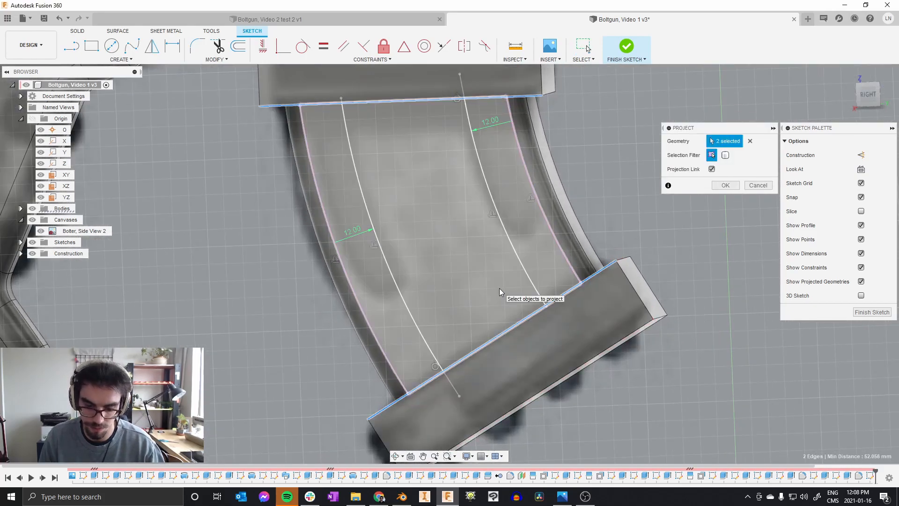
{"action": "key", "text": "Return"}
Extrude the front and rear strip profiles inward as a cut into the magazine's side
{"action": "left_click", "coordinate": [522, 248]}
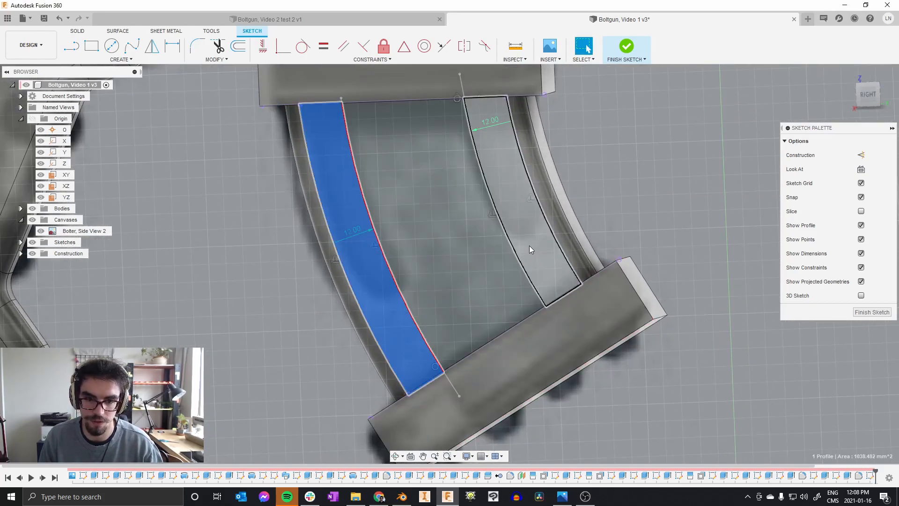
{"action": "left_click", "coordinate": [386, 283]}
{"action": "middle_click_drag", "start_coordinate": [411, 261], "coordinate": [473, 167], "text": "shift"}
{"action": "key", "text": "e"}
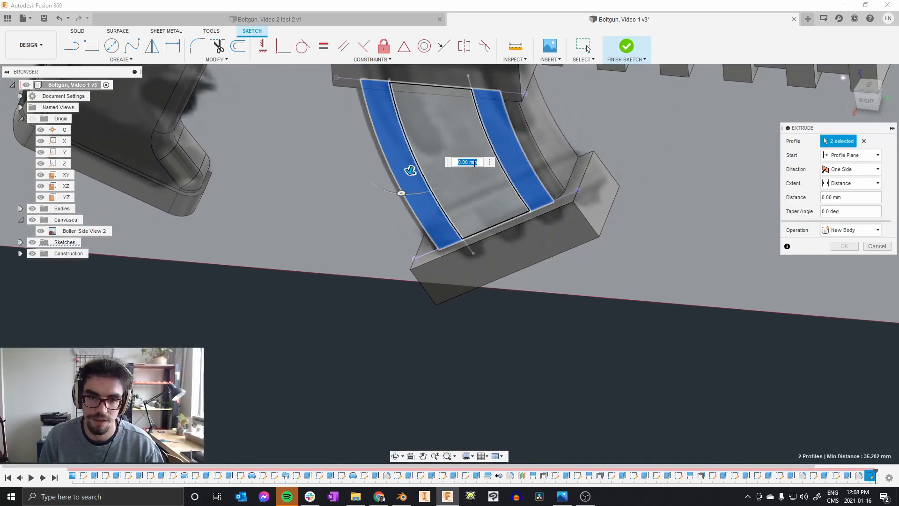
{"action": "type", "text": "-12"}
{"action": "key", "text": "Return"}
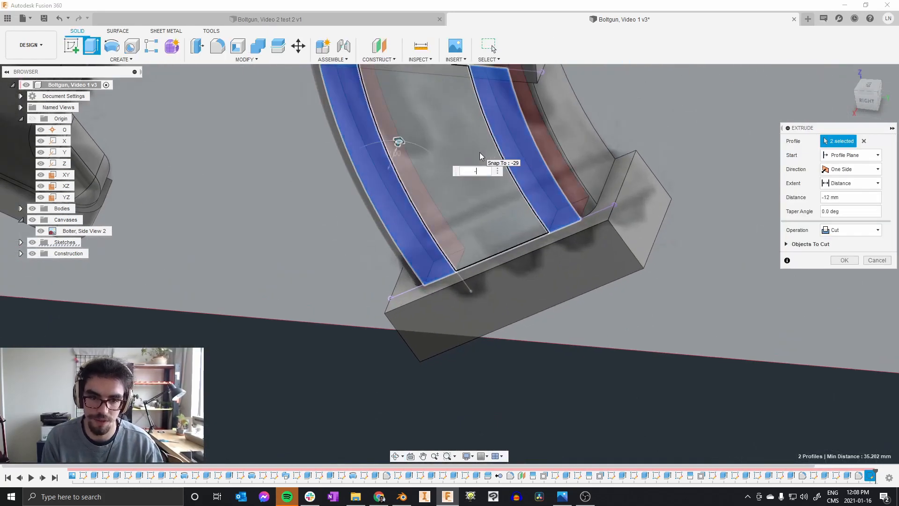
{"action": "key", "text": "Return"}
Fillet the two short outer side edges of the magazine's base plate, at its front and rear ends
{"action": "scroll", "coordinate": [465, 224], "scroll_direction": "down", "scroll_amount": 4}
{"action": "middle_click_drag", "start_coordinate": [464, 224], "coordinate": [480, 201], "text": "shift"}
{"action": "scroll", "coordinate": [473, 214], "scroll_direction": "down", "scroll_amount": 3}
{"action": "middle_click_drag", "start_coordinate": [490, 255], "coordinate": [477, 246], "text": "shift"}
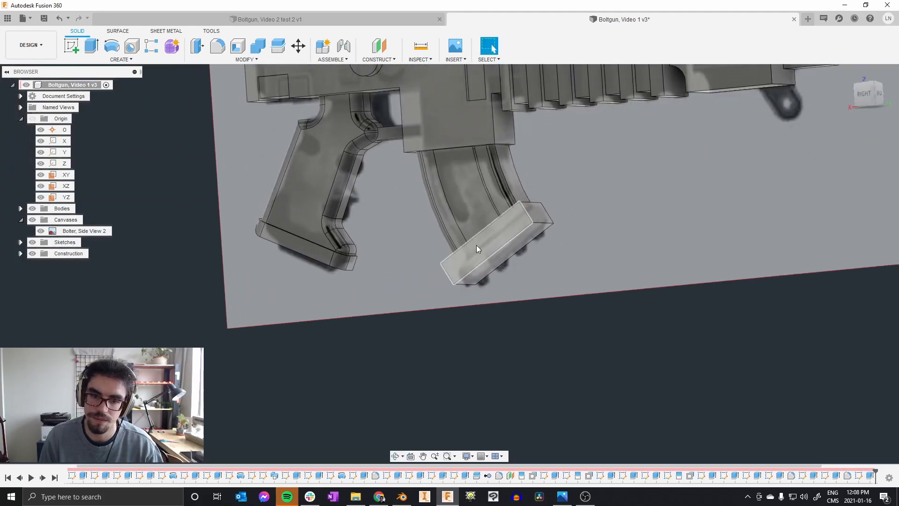
{"action": "scroll", "coordinate": [519, 243], "scroll_direction": "up", "scroll_amount": 2}
{"action": "scroll", "coordinate": [536, 222], "scroll_direction": "up", "scroll_amount": 3}
{"action": "key", "text": "f"}
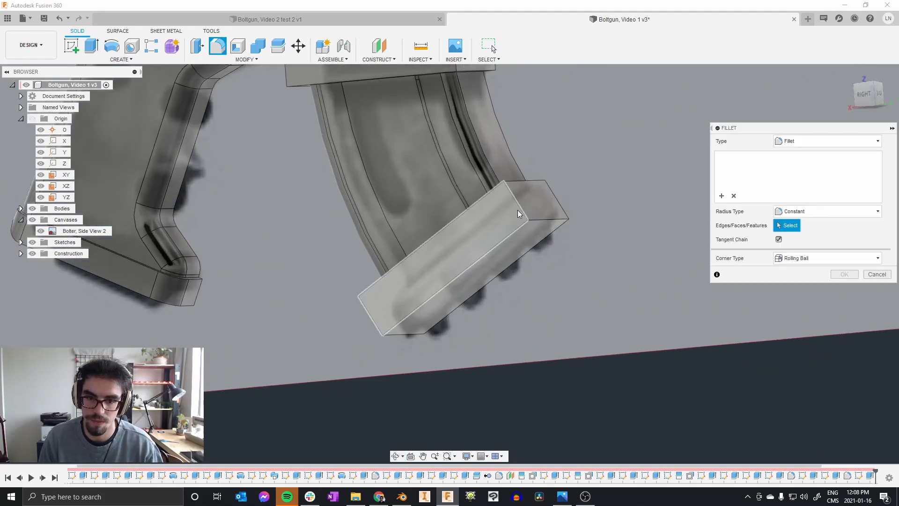
{"action": "left_click", "coordinate": [519, 214]}
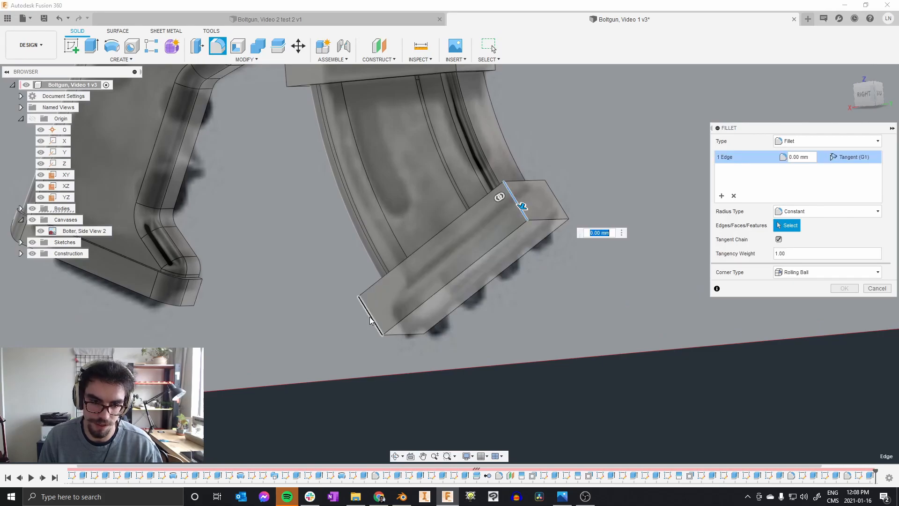
{"action": "key", "text": "Return"}
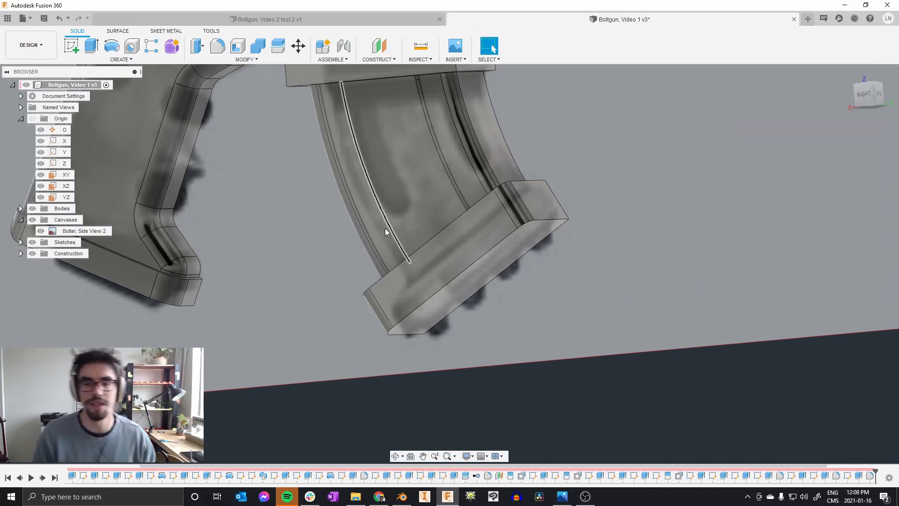
Hide the side-view reference canvas to expose the underside of the magazine's base plate
{"action": "middle_click_drag", "start_coordinate": [414, 186], "coordinate": [426, 158], "text": "shift"}
{"action": "scroll", "coordinate": [444, 222], "scroll_direction": "down", "scroll_amount": 3}
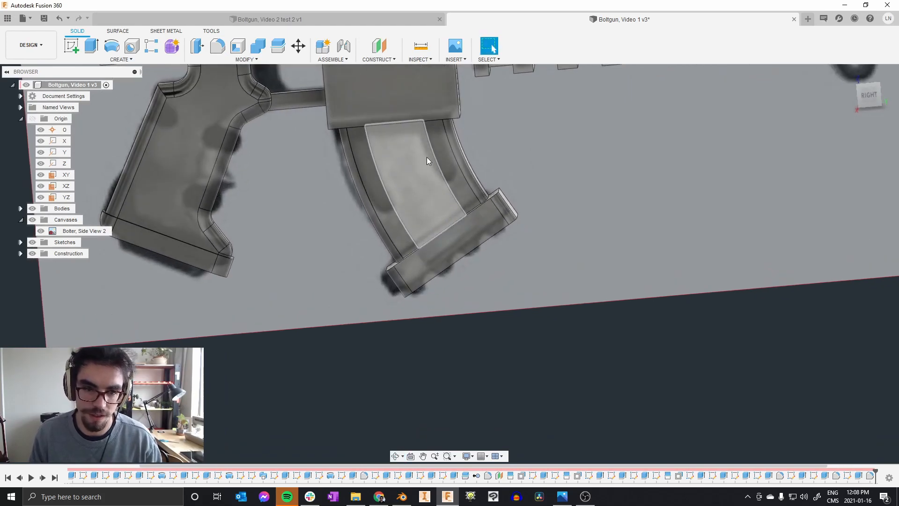
{"action": "scroll", "coordinate": [418, 220], "scroll_direction": "down", "scroll_amount": 3}
{"action": "middle_click_drag", "start_coordinate": [416, 225], "coordinate": [406, 205], "text": "shift"}
{"action": "scroll", "coordinate": [476, 252], "scroll_direction": "up", "scroll_amount": 5}
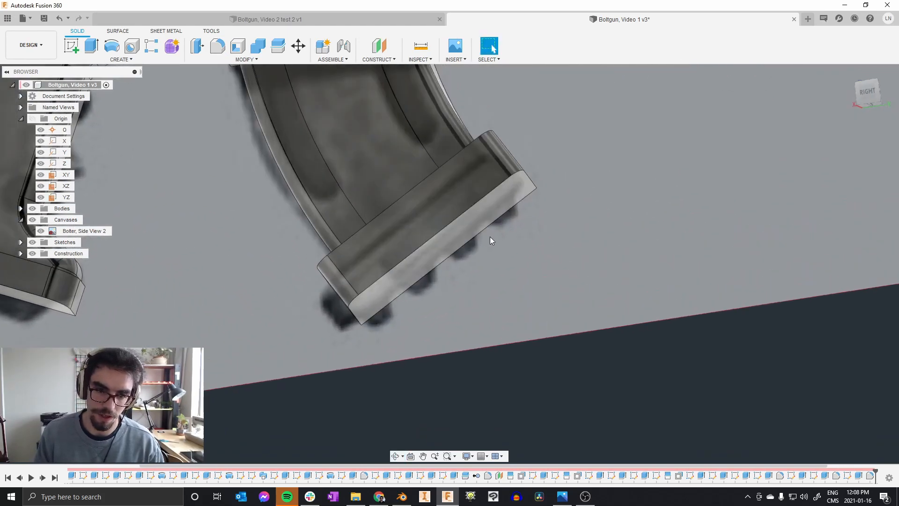
{"action": "left_click", "coordinate": [41, 231]}
{"action": "scroll", "coordinate": [468, 255], "scroll_direction": "down", "scroll_amount": 5}
{"action": "middle_click_drag", "start_coordinate": [468, 253], "coordinate": [449, 239], "text": "shift"}
{"action": "scroll", "coordinate": [451, 243], "scroll_direction": "down", "scroll_amount": 3}
{"action": "scroll", "coordinate": [446, 225], "scroll_direction": "up", "scroll_amount": 5}
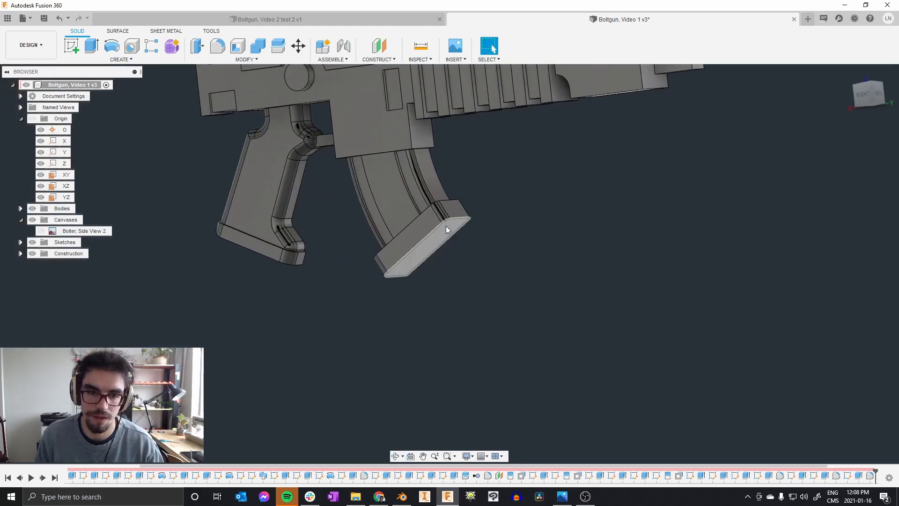
Start a sketch on the underside of the magazine's base plate and project its long edge along the gun's mid-plane
{"action": "key", "text": "c"}
{"action": "left_click", "coordinate": [444, 235]}
{"action": "key", "text": "Escape"}
{"action": "mouse_move", "coordinate": [456, 255]}
{"action": "middle_mouse_down", "text": "shift"}
{"action": "mouse_move", "coordinate": [449, 242]}
{"action": "mouse_move", "coordinate": [457, 338]}
{"action": "middle_mouse_up", "text": "shift"}
{"action": "scroll", "coordinate": [459, 340], "scroll_direction": "up", "scroll_amount": 2}
{"action": "scroll", "coordinate": [461, 340], "scroll_direction": "up", "scroll_amount": 2}
{"action": "key", "text": "p"}
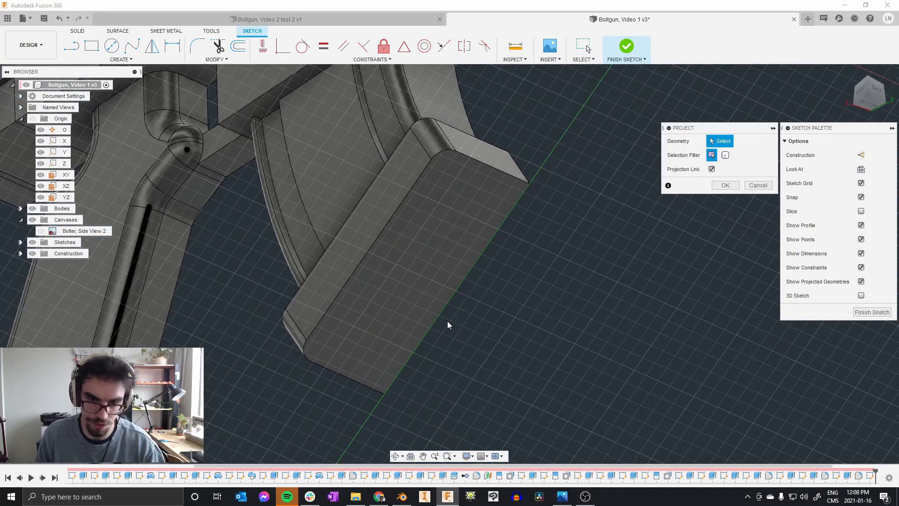
{"action": "left_click", "coordinate": [443, 313]}
{"action": "right_click", "coordinate": [458, 319]}
{"action": "left_click", "coordinate": [487, 315]}
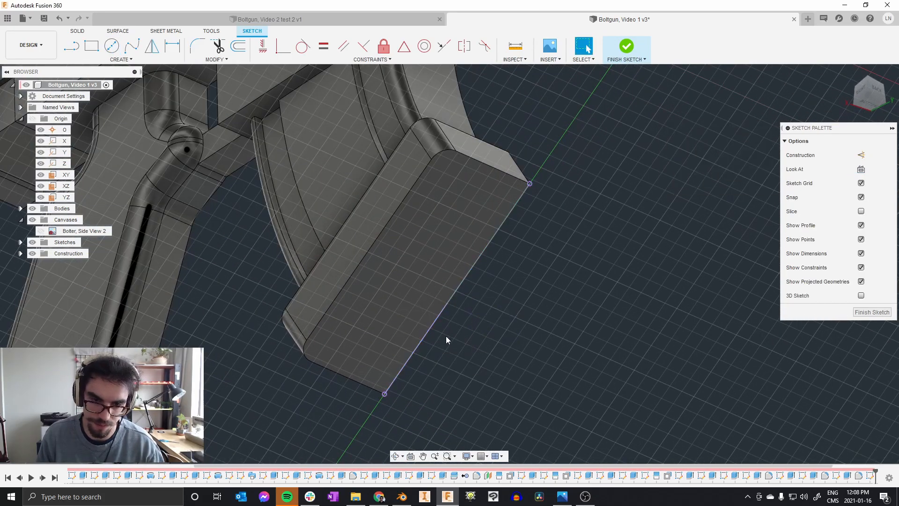
Draw a rectangle from the projected edge across the base plate's underside near its rear end, and select the whole rectangle
{"action": "key", "text": "r"}
{"action": "left_click", "coordinate": [400, 371]}
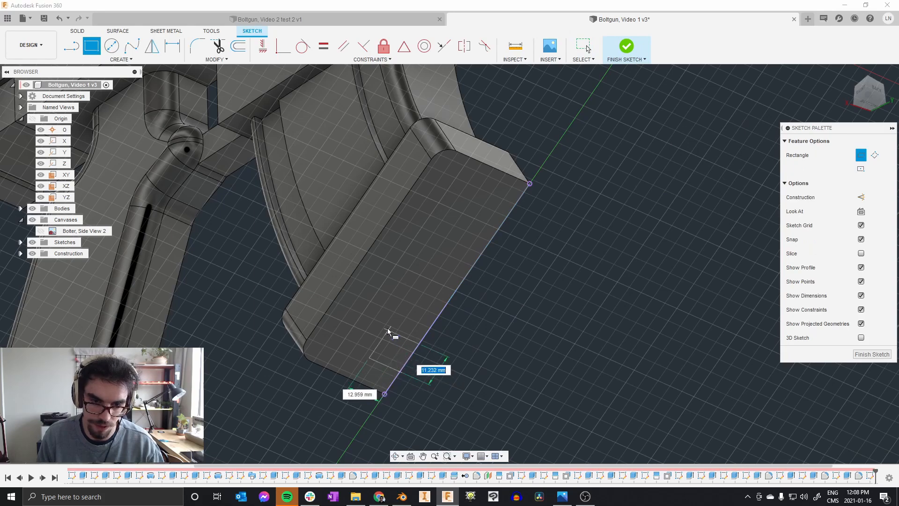
{"action": "left_click", "coordinate": [357, 320]}
{"action": "key", "text": "Escape"}
{"action": "left_click_drag", "start_coordinate": [291, 275], "coordinate": [419, 373]}
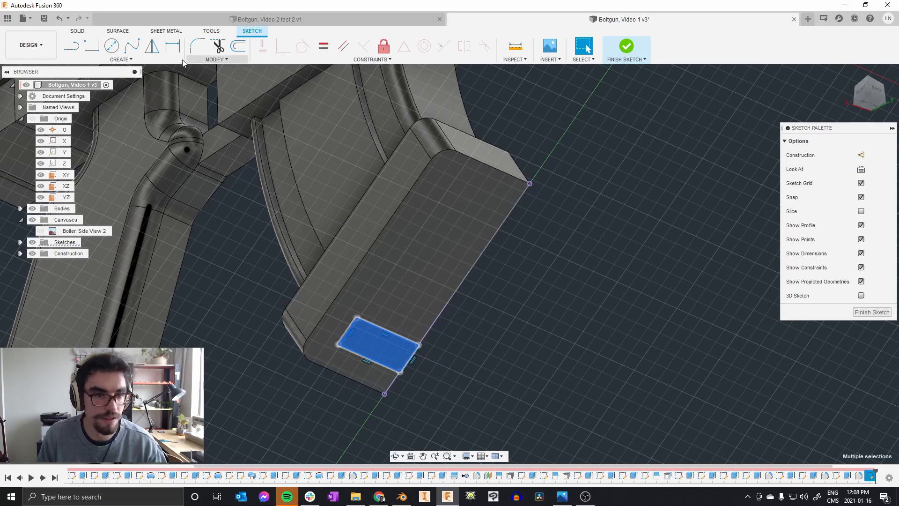
Pattern the selected rectangle along the base plate's length with a rectangular pattern of four instances over an extent of 55 mm
{"action": "left_click", "coordinate": [114, 60]}
{"action": "left_click", "coordinate": [92, 216]}
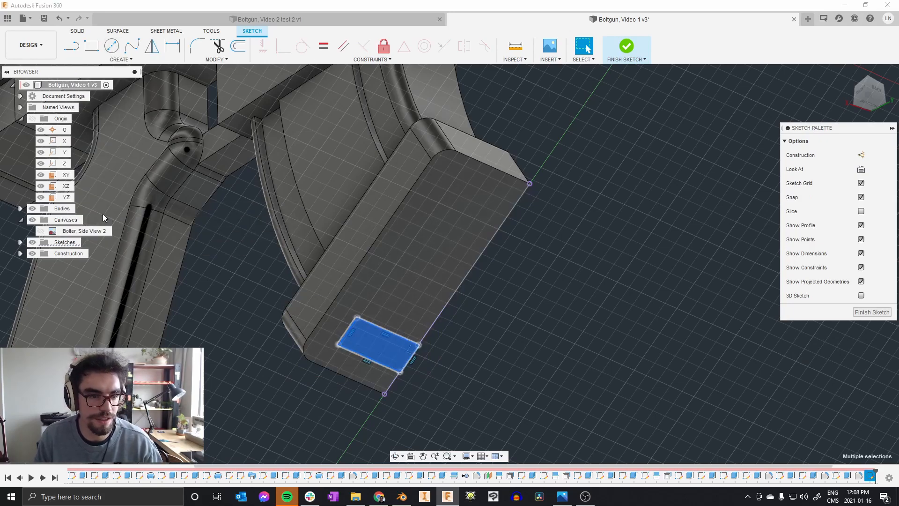
{"action": "left_click_drag", "start_coordinate": [398, 341], "coordinate": [473, 200]}
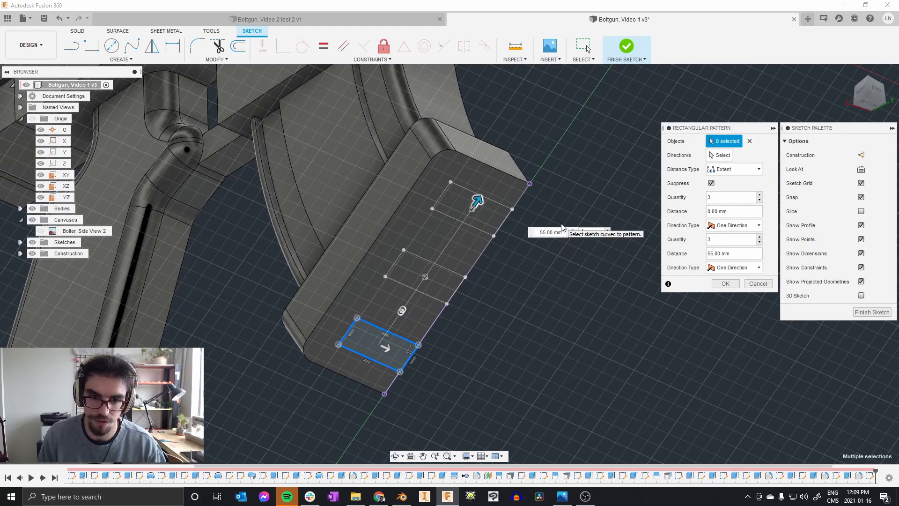
{"action": "left_click", "coordinate": [725, 284]}
Extrude all four patterned rectangles 5 mm from the underside of the magazine's base plate
{"action": "key", "text": "e"}
{"action": "left_click", "coordinate": [489, 212]}
{"action": "left_click", "coordinate": [451, 256]}
{"action": "left_click", "coordinate": [417, 301]}
{"action": "left_click", "coordinate": [386, 345]}
{"action": "type", "text": "4"}
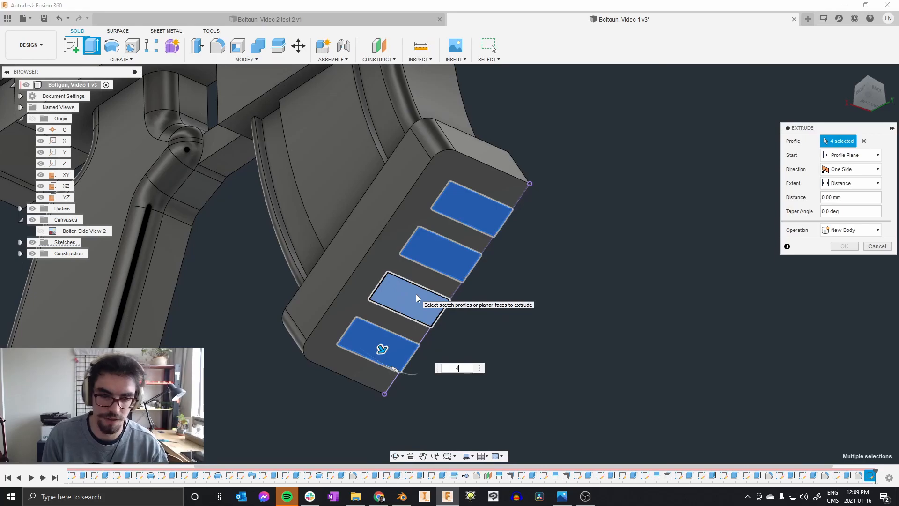
{"action": "key", "text": "BackSpace"}
{"action": "type", "text": "5"}
{"action": "key", "text": "Return"}
Return to a side view of the whole gun and show the side-view reference canvas again
{"action": "scroll", "coordinate": [515, 103], "scroll_direction": "down", "scroll_amount": 4}
{"action": "middle_click_drag", "start_coordinate": [515, 103], "coordinate": [508, 276], "text": "shift"}
{"action": "scroll", "coordinate": [518, 248], "scroll_direction": "down", "scroll_amount": 3}
{"action": "scroll", "coordinate": [507, 276], "scroll_direction": "down", "scroll_amount": 4}
{"action": "middle_click_drag", "start_coordinate": [515, 169], "coordinate": [569, 127], "text": "shift"}
{"action": "left_click", "coordinate": [42, 231]}
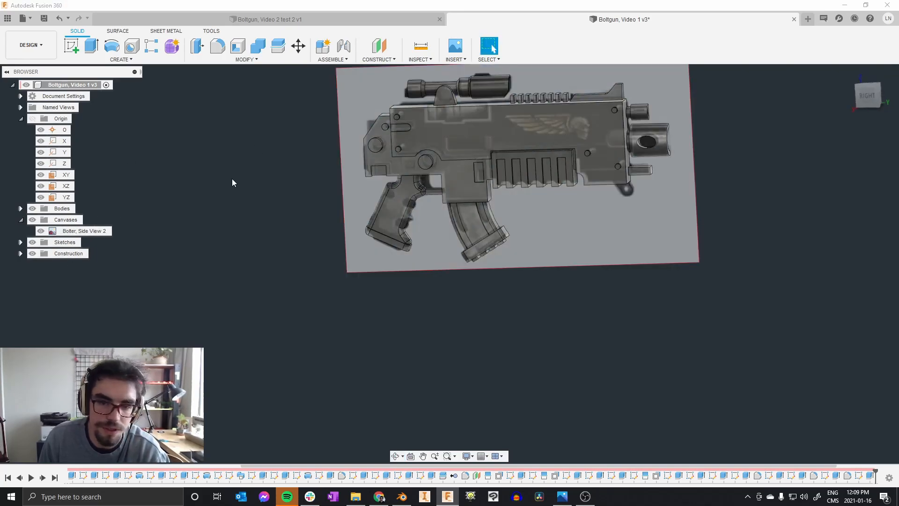
{"action": "scroll", "coordinate": [467, 122], "scroll_direction": "up", "scroll_amount": 4}
{"action": "scroll", "coordinate": [468, 121], "scroll_direction": "up", "scroll_amount": 2}
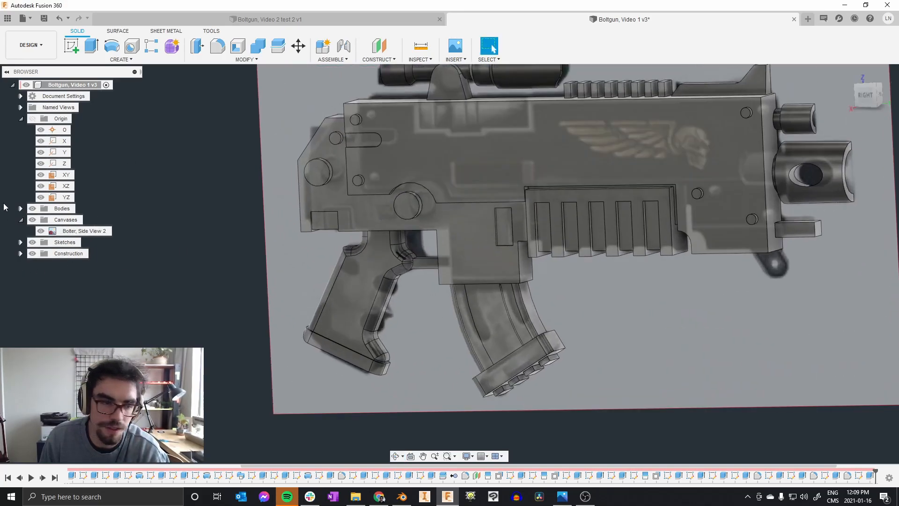
Switch to the Photos app and examine the ejection port on the three-quarter bolter reference picture, and return to Fusion 360
{"action": "left_click", "coordinate": [569, 501]}
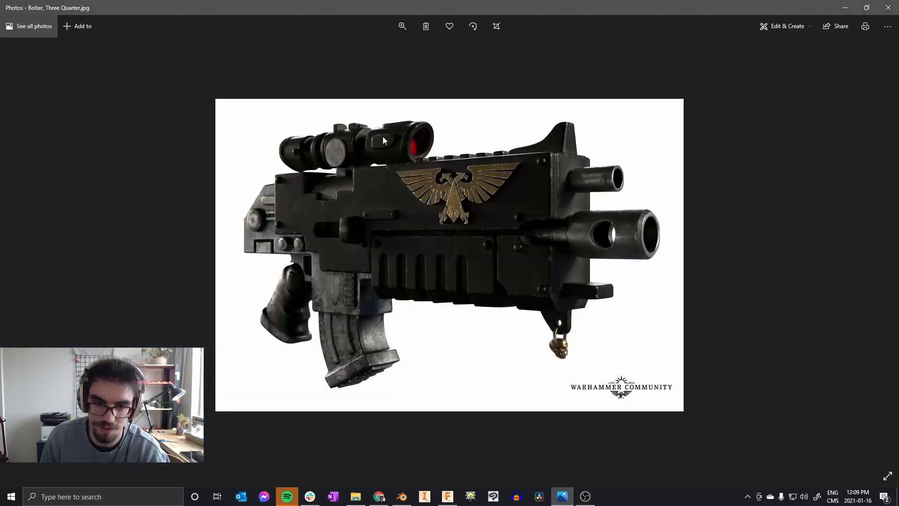
{"action": "scroll", "coordinate": [331, 184], "scroll_direction": "up", "scroll_amount": 5}
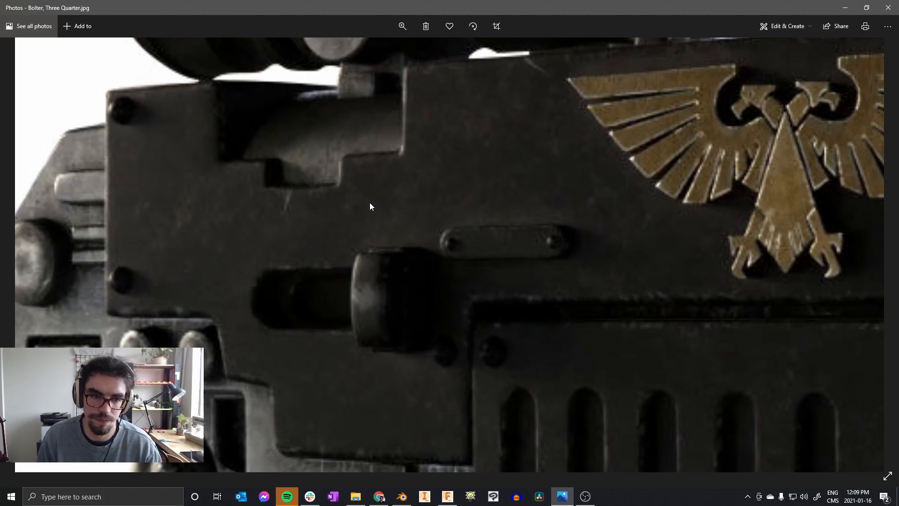
{"action": "left_click", "coordinate": [445, 499]}
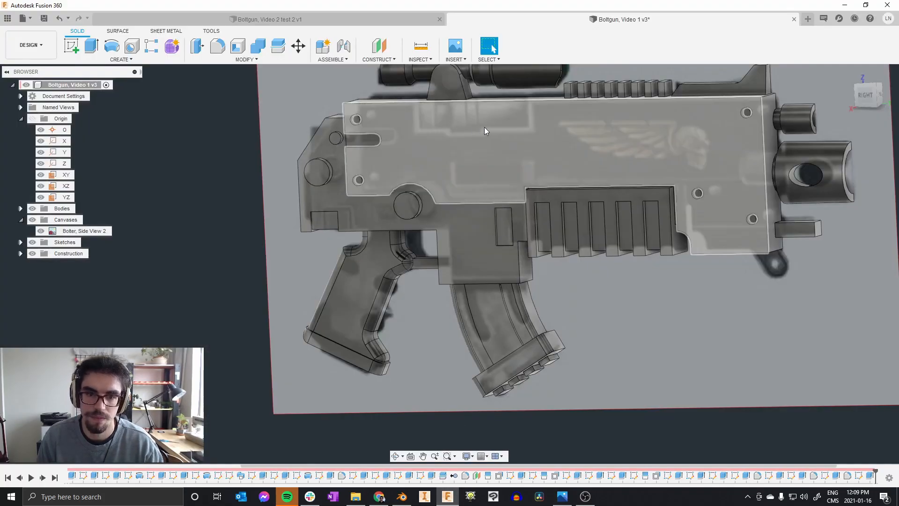
Start a sketch on the upper receiver's large side face, viewed straight on, and project its long top edge
{"action": "left_click", "coordinate": [725, 113]}
{"action": "left_click", "coordinate": [865, 95]}
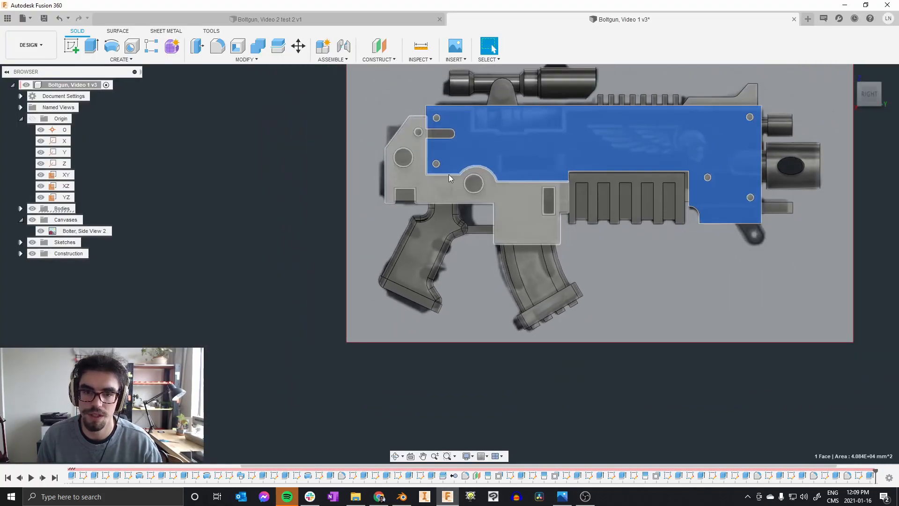
{"action": "scroll", "coordinate": [519, 94], "scroll_direction": "up", "scroll_amount": 5}
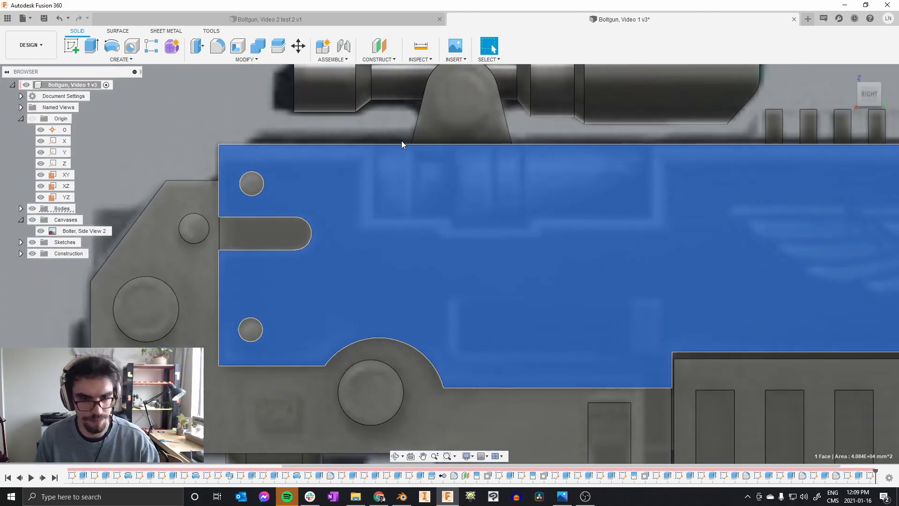
{"action": "key", "text": "c"}
{"action": "key", "text": "Escape"}
{"action": "key", "text": "p"}
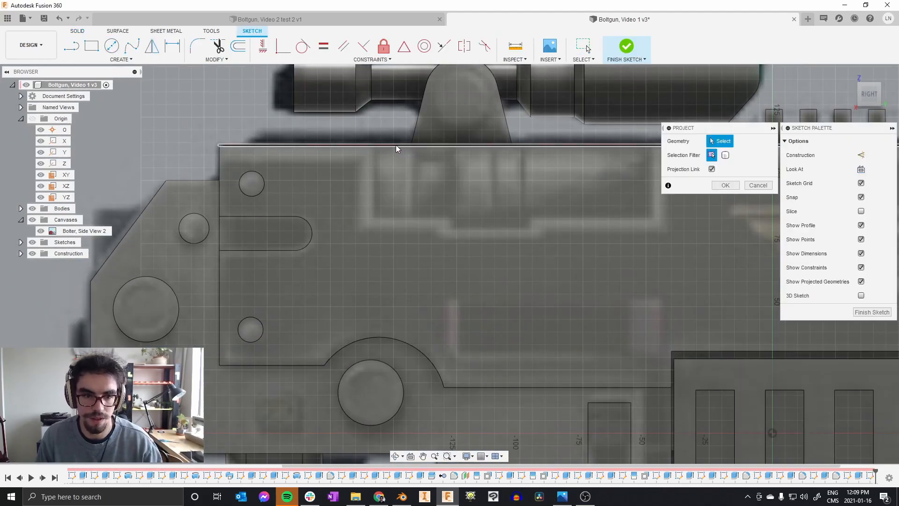
{"action": "left_click", "coordinate": [395, 145]}
{"action": "right_click", "coordinate": [383, 116]}
{"action": "left_click", "coordinate": [414, 114]}
Trace the ejection port down from the projected edge with lines, including a shallow notch about 32 mm wide, and level the notch's upper corners
{"action": "key", "text": "l"}
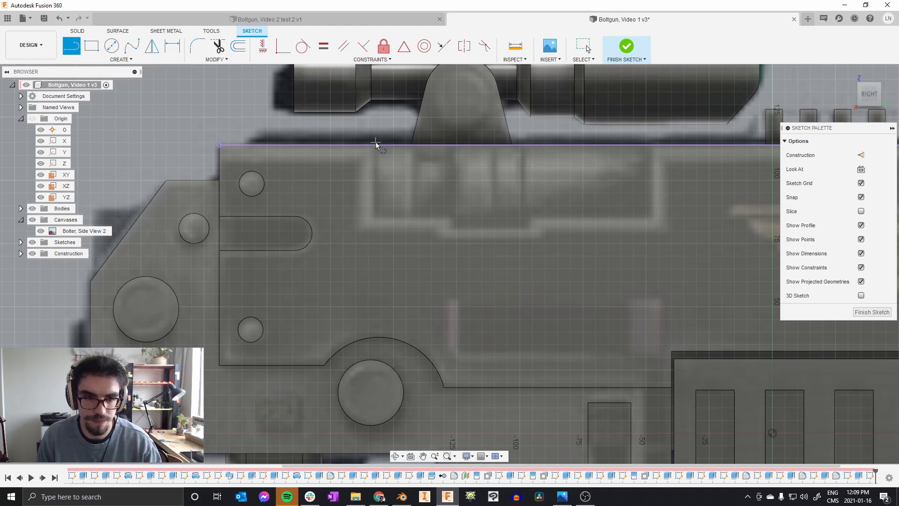
{"action": "left_click", "coordinate": [375, 218]}
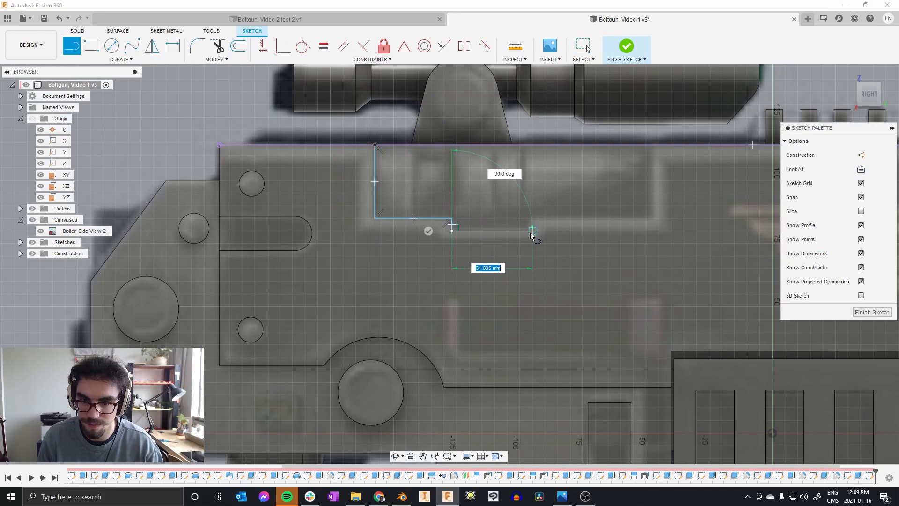
{"action": "left_click", "coordinate": [659, 145]}
{"action": "key", "text": "Escape"}
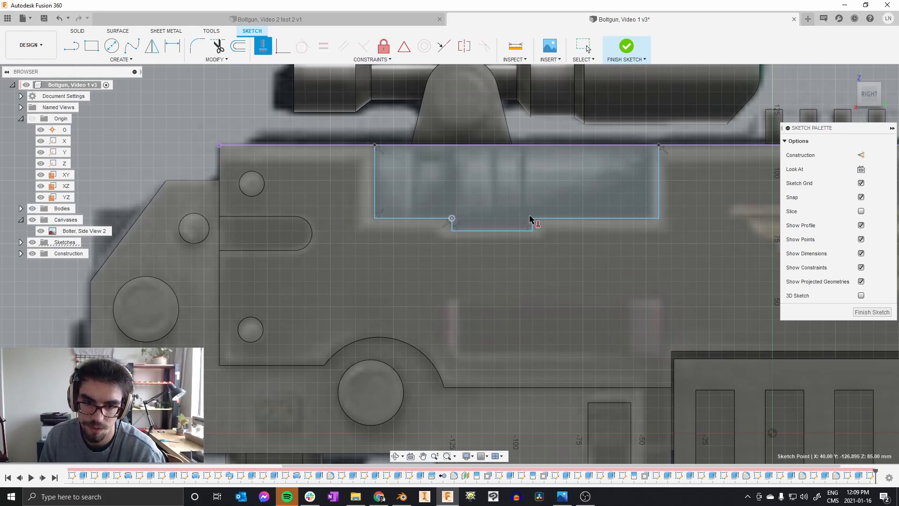
{"action": "right_click", "coordinate": [523, 191]}
{"action": "left_click", "coordinate": [558, 193]}
Cut the ejection port profile through the receiver body with the extent set to All
{"action": "middle_click_drag", "start_coordinate": [517, 164], "coordinate": [533, 210], "text": "shift"}
{"action": "type", "text": "e5"}
{"action": "left_click_drag", "start_coordinate": [532, 208], "coordinate": [382, 167]}
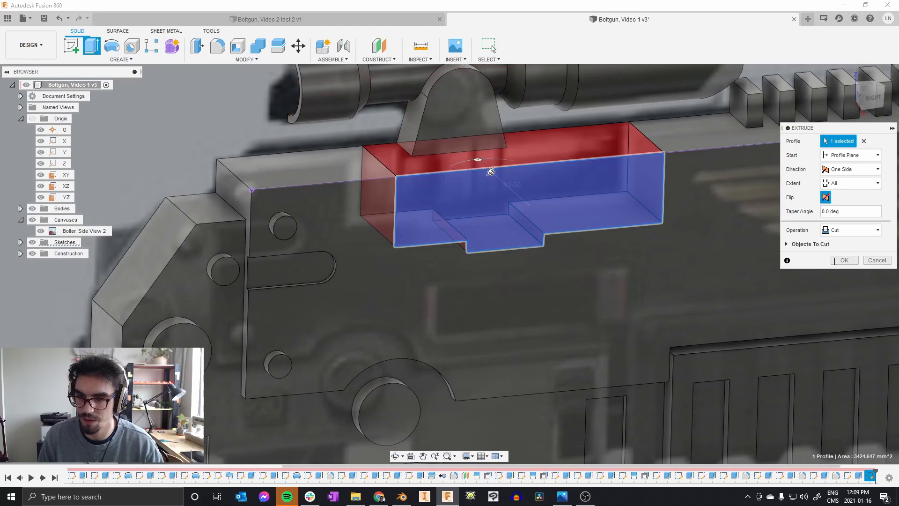
{"action": "key", "text": "Return"}
{"action": "scroll", "coordinate": [640, 179], "scroll_direction": "up", "scroll_amount": 5}
{"action": "scroll", "coordinate": [593, 158], "scroll_direction": "down", "scroll_amount": 5}
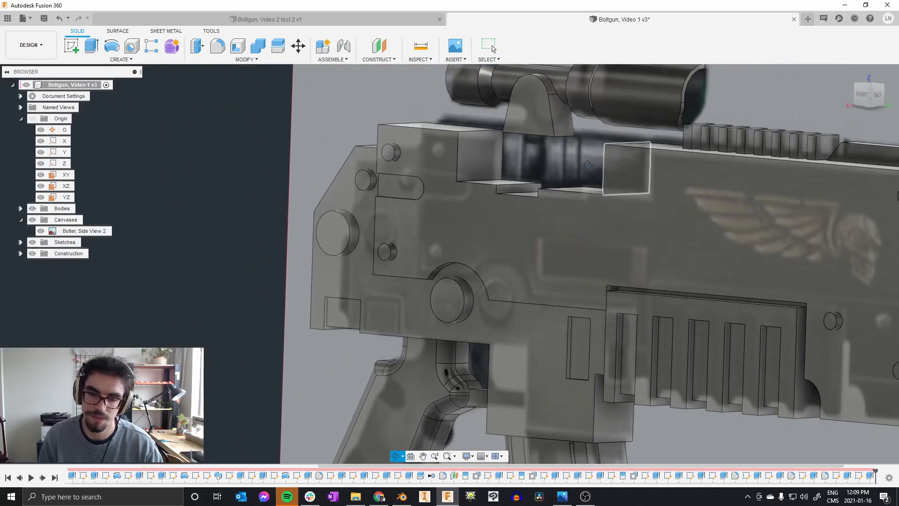
Hide the side-view reference canvas and expose the ejection port cutout from the gun's flat mid-plane side
{"action": "left_click", "coordinate": [41, 231]}
{"action": "middle_click_drag", "start_coordinate": [392, 206], "coordinate": [459, 175], "text": "shift"}
{"action": "scroll", "coordinate": [525, 195], "scroll_direction": "down", "scroll_amount": 3}
{"action": "mouse_move", "coordinate": [602, 217]}
{"action": "middle_mouse_down", "text": "shift"}
{"action": "mouse_move", "coordinate": [592, 221]}
{"action": "mouse_move", "coordinate": [605, 224]}
{"action": "middle_mouse_up", "text": "shift"}
{"action": "scroll", "coordinate": [613, 166], "scroll_direction": "up", "scroll_amount": 7}
Start a sketch on the ejection port's rear wall and project its vertical edge along the gun's mid-plane
{"action": "left_click", "coordinate": [597, 149]}
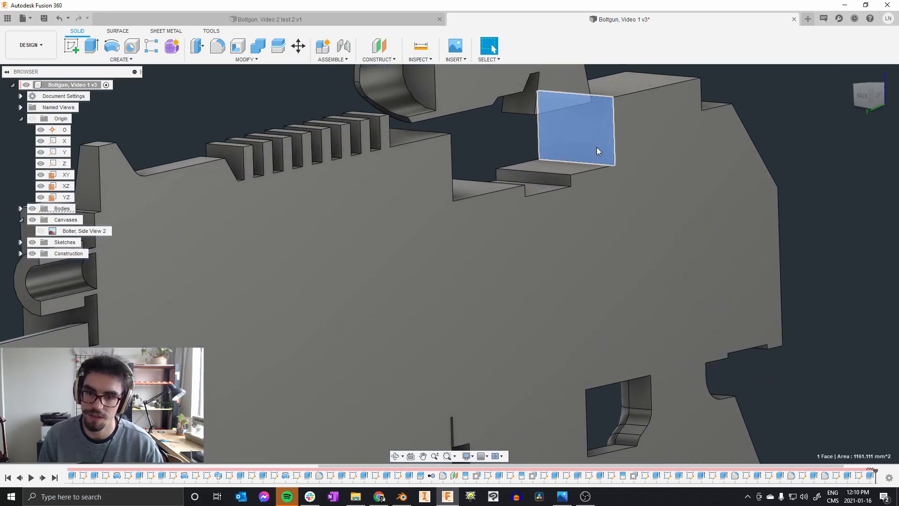
{"action": "key", "text": "c"}
{"action": "key", "text": "Escape"}
{"action": "scroll", "coordinate": [615, 200], "scroll_direction": "down", "scroll_amount": 3}
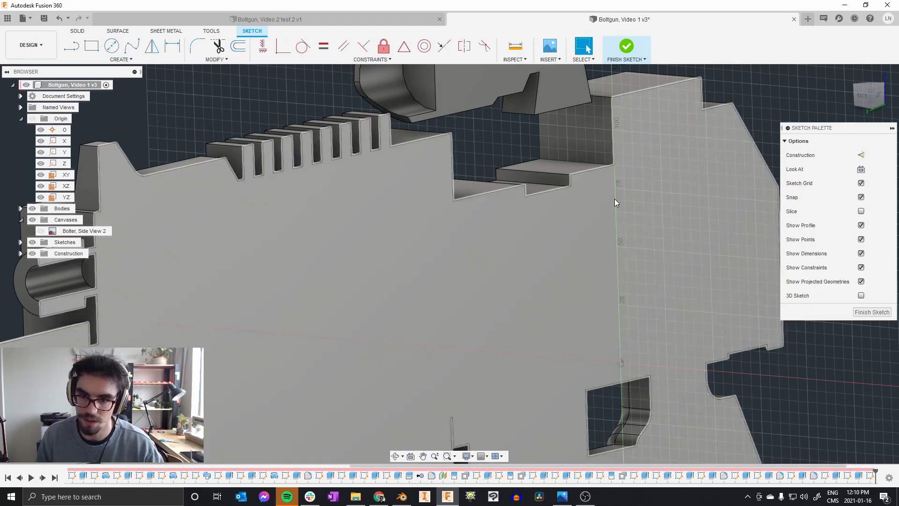
{"action": "scroll", "coordinate": [616, 181], "scroll_direction": "up", "scroll_amount": 3}
{"action": "key", "text": "p"}
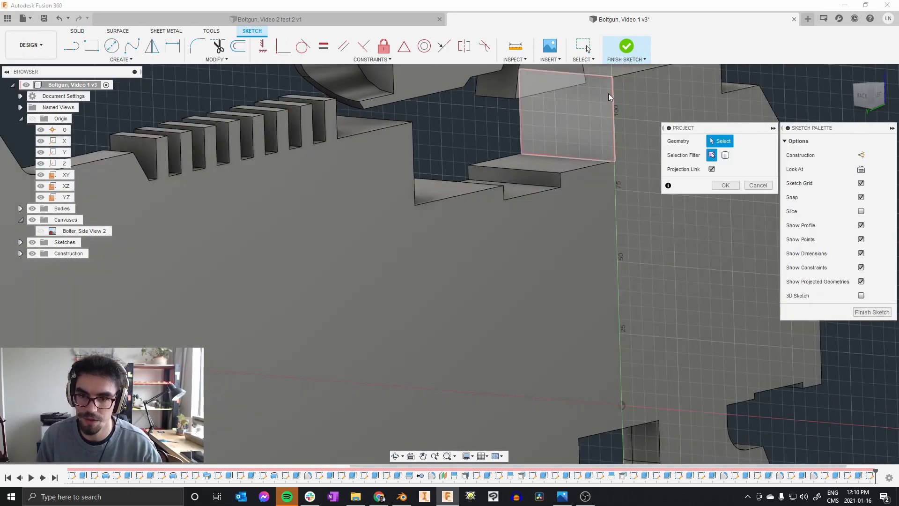
{"action": "left_click", "coordinate": [611, 89]}
{"action": "right_click", "coordinate": [612, 89]}
{"action": "left_click", "coordinate": [649, 89]}
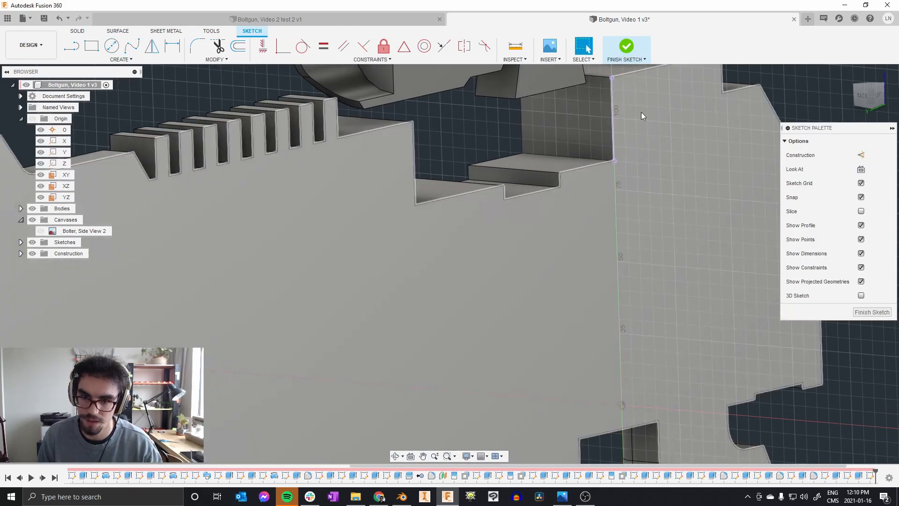
Draw a vertical line down from the projected edge's lower endpoint along the gun's mid-plane
{"action": "key", "text": "l"}
{"action": "left_click", "coordinate": [615, 161]}
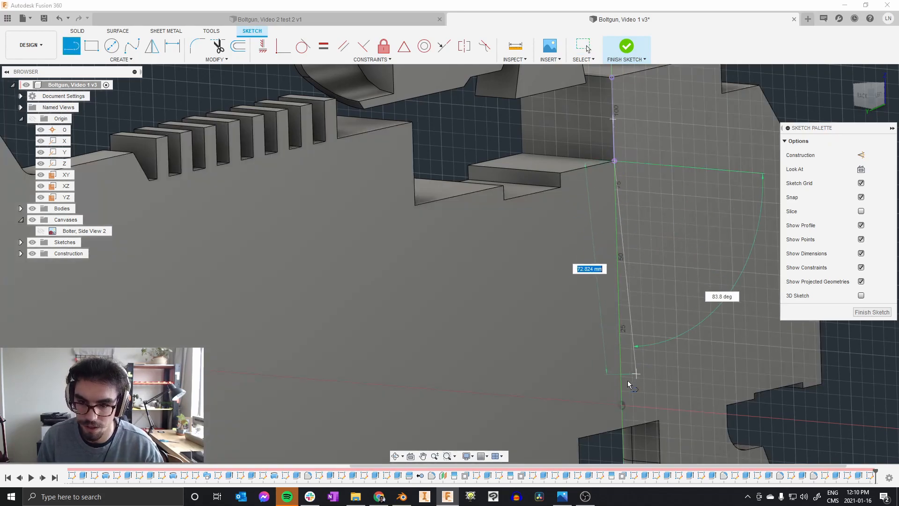
{"action": "right_click", "coordinate": [641, 358]}
{"action": "left_click", "coordinate": [675, 357]}
Draw a large circle centred on the vertical line, and adjust its centre and size to stay below the port's top edge
{"action": "key", "text": "c"}
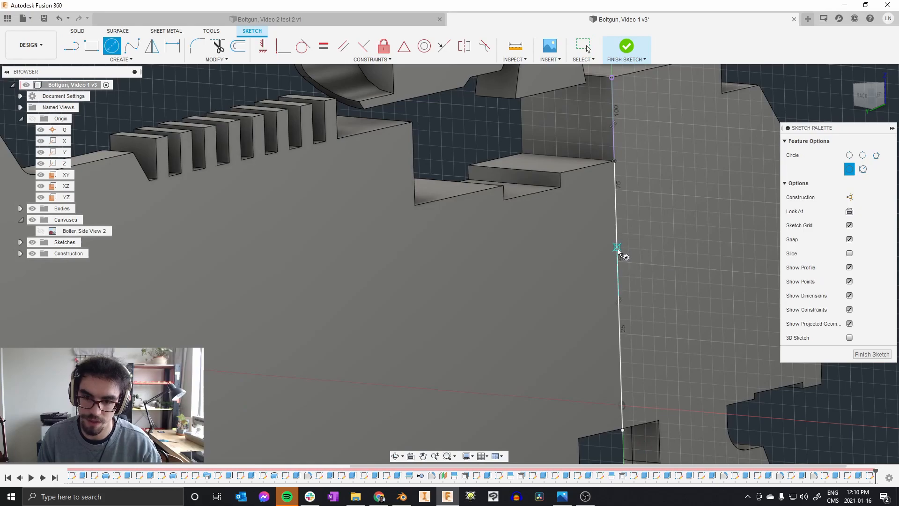
{"action": "left_click", "coordinate": [558, 145]}
{"action": "key", "text": "Escape"}
{"action": "left_click_drag", "start_coordinate": [617, 254], "coordinate": [616, 210]}
{"action": "left_click", "coordinate": [531, 139]}
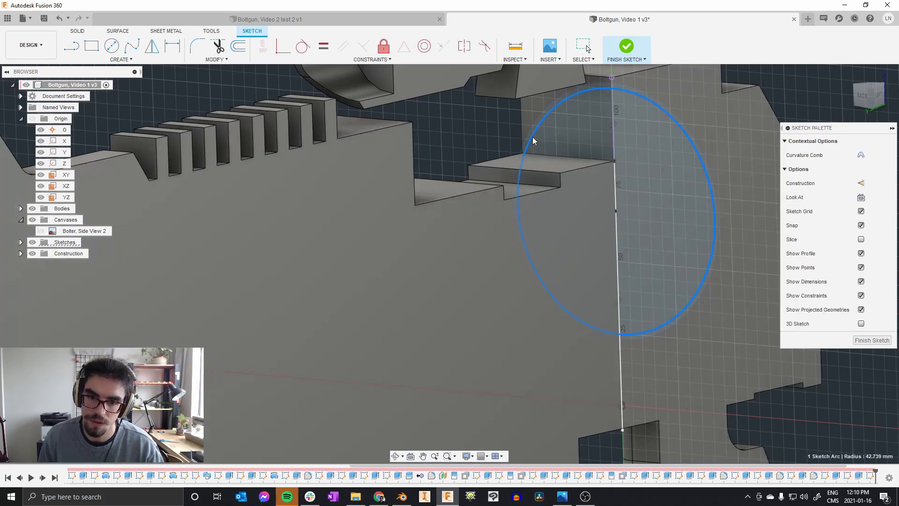
{"action": "left_click_drag", "start_coordinate": [536, 139], "coordinate": [539, 141]}
{"action": "left_click_drag", "start_coordinate": [617, 210], "coordinate": [616, 201]}
Extrude the half circle on the gun's body side 125 mm across the ejection port as a Join
{"action": "key", "text": "e"}
{"action": "left_click", "coordinate": [579, 130]}
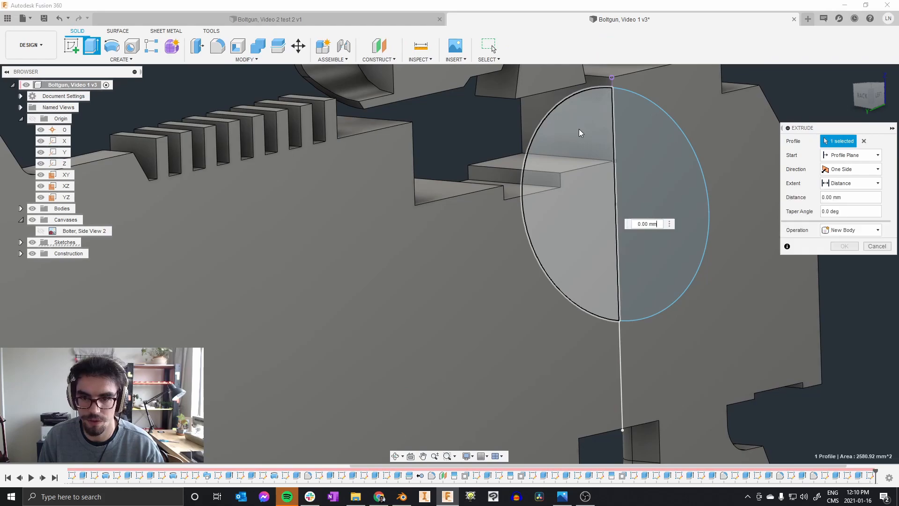
{"action": "left_click_drag", "start_coordinate": [564, 201], "coordinate": [340, 242]}
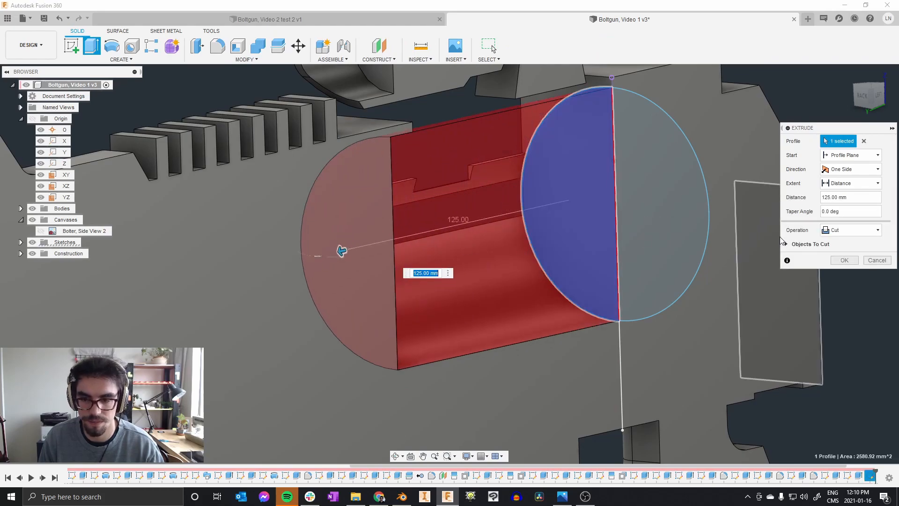
{"action": "left_click", "coordinate": [853, 233]}
{"action": "left_click", "coordinate": [837, 244]}
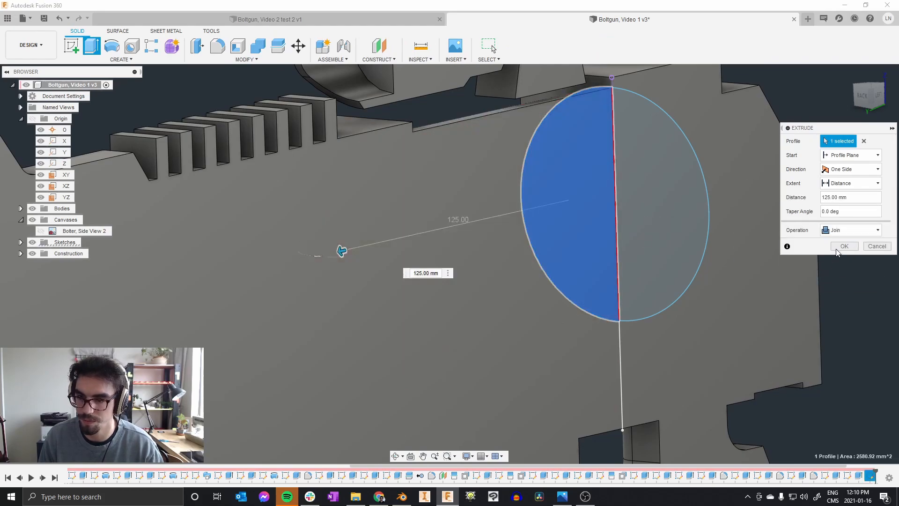
{"action": "left_click", "coordinate": [840, 246]}
{"action": "scroll", "coordinate": [839, 246], "scroll_direction": "down", "scroll_amount": 3}
{"action": "middle_click_drag", "start_coordinate": [541, 223], "coordinate": [694, 297], "text": "shift"}
{"action": "scroll", "coordinate": [417, 162], "scroll_direction": "up", "scroll_amount": 2}
{"action": "middle_click_drag", "start_coordinate": [417, 169], "coordinate": [415, 157], "text": "shift"}
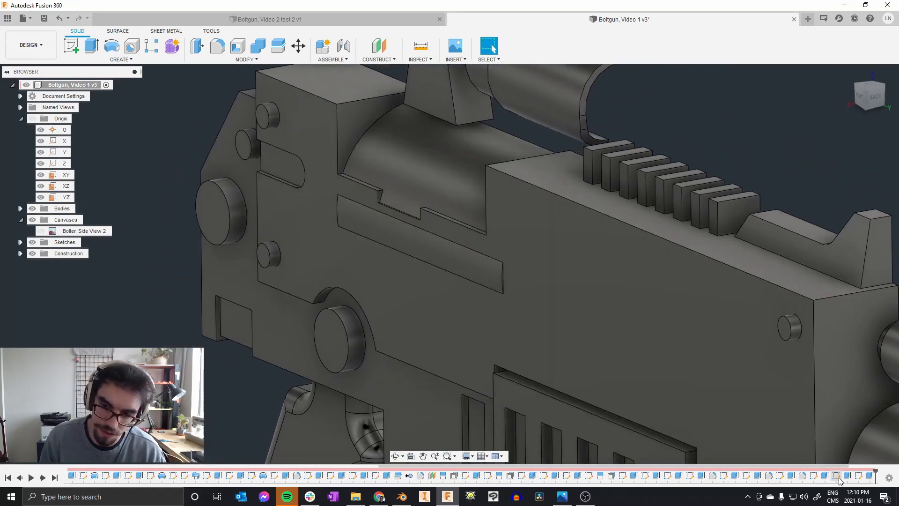
Edit the bolt's circle sketch, raising the centre along the line and reducing the radius to about 37.9 mm
{"action": "double_click", "coordinate": [858, 477]}
{"action": "scroll", "coordinate": [352, 154], "scroll_direction": "up", "scroll_amount": 2}
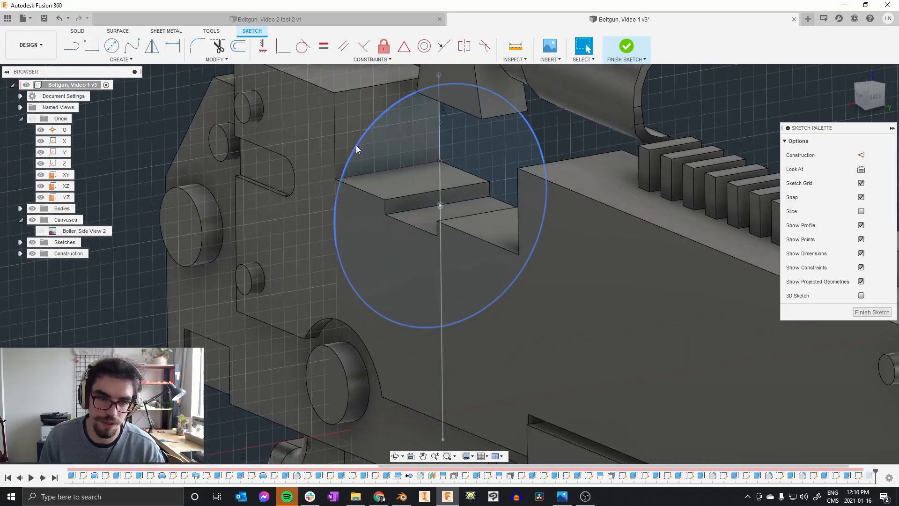
{"action": "left_click", "coordinate": [359, 147]}
{"action": "left_click_drag", "start_coordinate": [358, 147], "coordinate": [359, 147]}
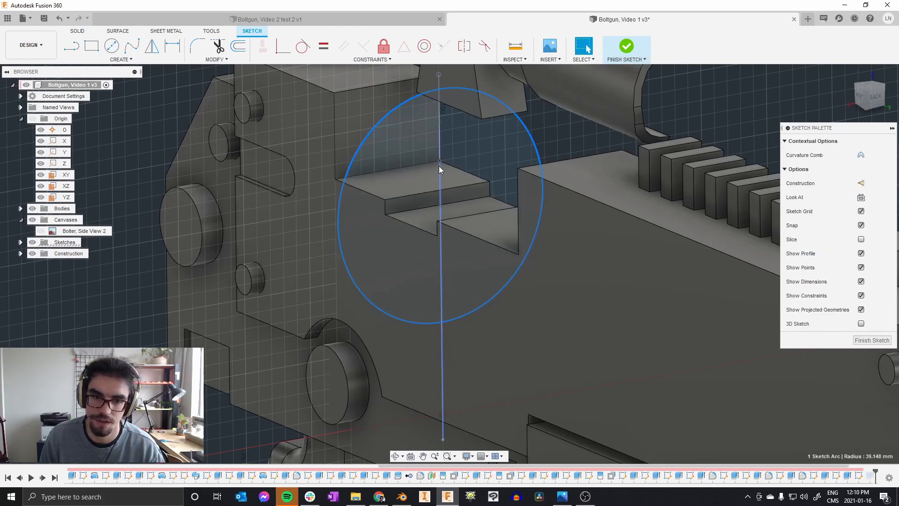
{"action": "key", "text": "Escape"}
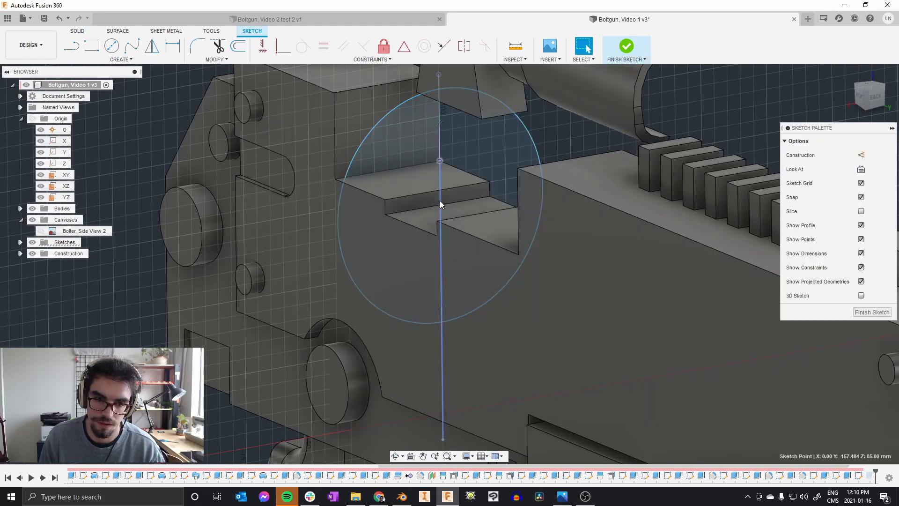
{"action": "left_click_drag", "start_coordinate": [441, 205], "coordinate": [444, 198]}
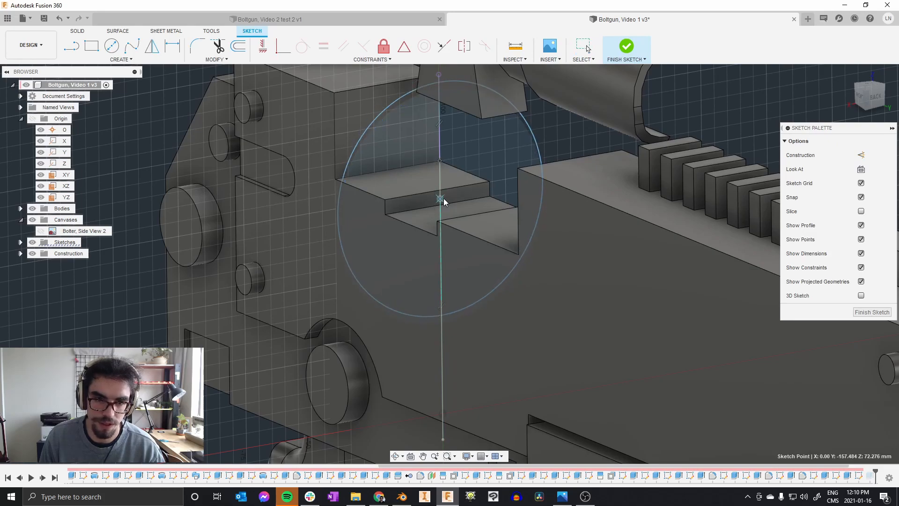
{"action": "left_click_drag", "start_coordinate": [350, 150], "coordinate": [353, 151]}
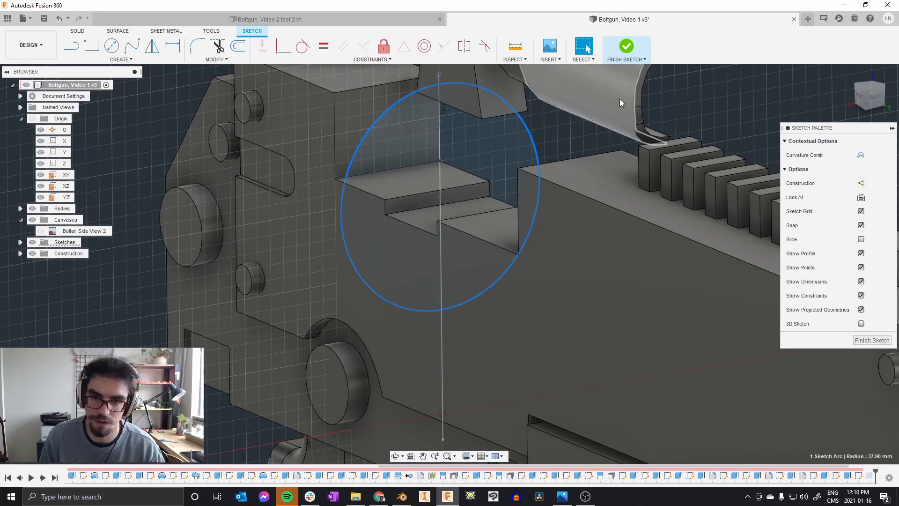
{"action": "left_click", "coordinate": [872, 340]}
{"action": "scroll", "coordinate": [389, 185], "scroll_direction": "down", "scroll_amount": 5}
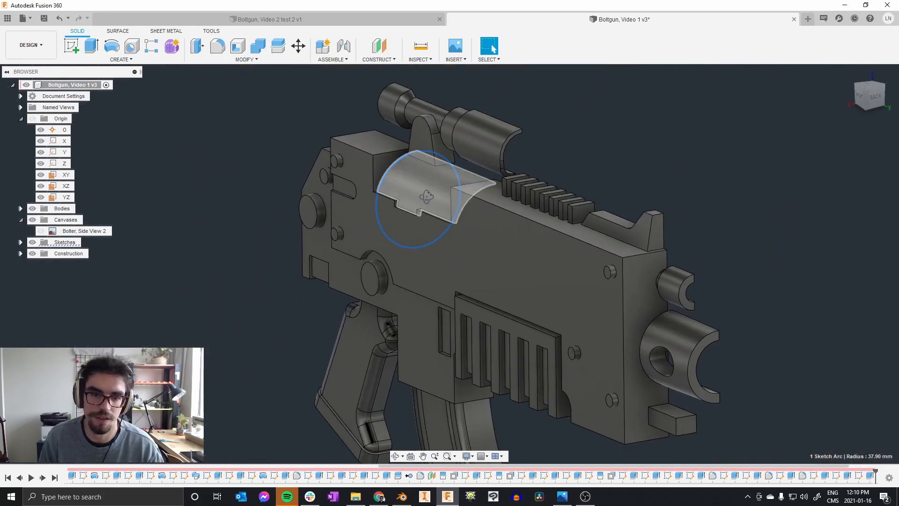
{"action": "middle_click_drag", "start_coordinate": [424, 195], "coordinate": [433, 163], "text": "shift"}
{"action": "left_click", "coordinate": [701, 122]}
Extrude the scope mount's flat side face inward by 3 mm as a Cut
{"action": "middle_click_drag", "start_coordinate": [578, 129], "coordinate": [557, 189], "text": "shift"}
{"action": "scroll", "coordinate": [453, 211], "scroll_direction": "up", "scroll_amount": 2}
{"action": "middle_click_drag", "start_coordinate": [452, 209], "coordinate": [427, 108], "text": "shift"}
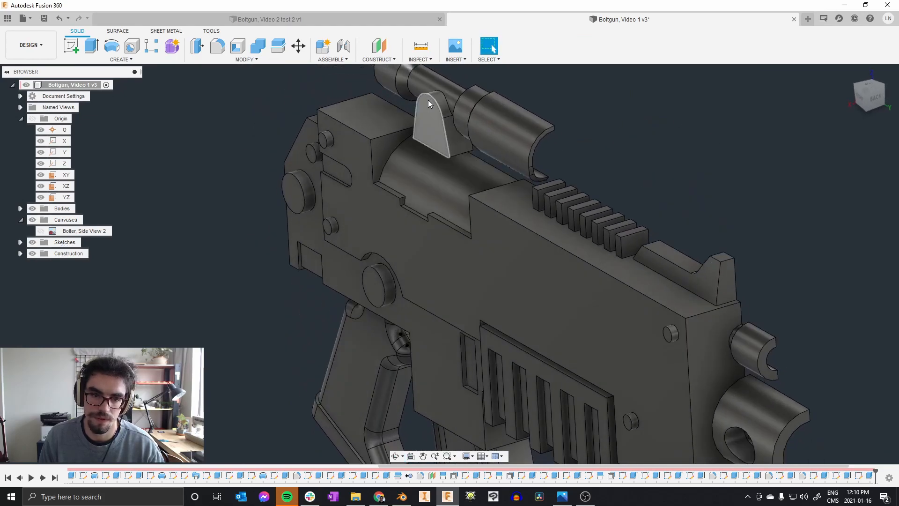
{"action": "scroll", "coordinate": [428, 106], "scroll_direction": "up", "scroll_amount": 3}
{"action": "left_click", "coordinate": [432, 114]}
{"action": "key", "text": "e"}
{"action": "scroll", "coordinate": [432, 114], "scroll_direction": "up", "scroll_amount": 1}
{"action": "left_click_drag", "start_coordinate": [422, 124], "coordinate": [434, 123]}
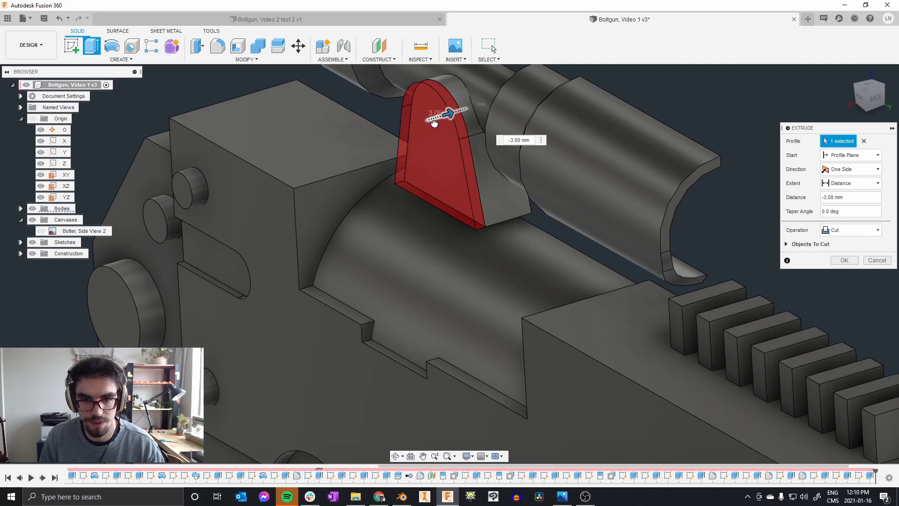
{"action": "left_click", "coordinate": [838, 263]}
Press Pull the scope mount's bottom face down until it sinks into the rounded bolt
{"action": "middle_click_drag", "start_coordinate": [431, 384], "coordinate": [439, 300], "text": "shift"}
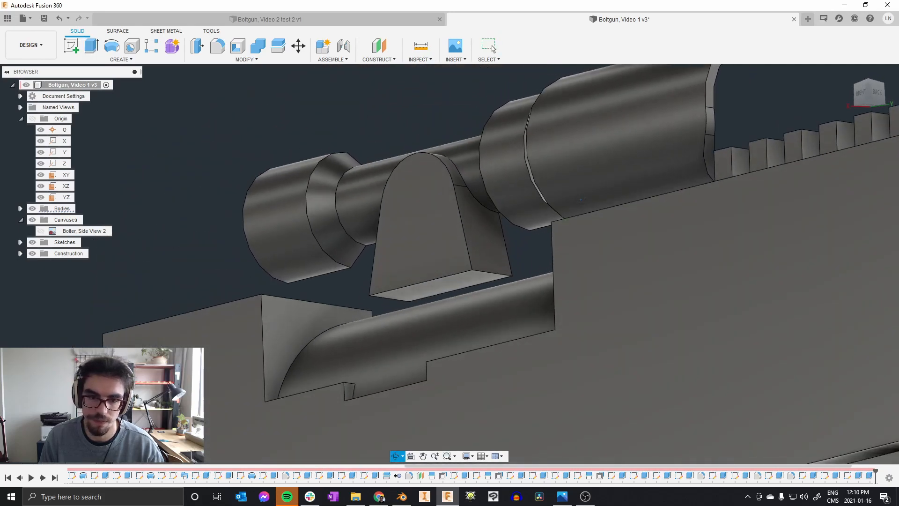
{"action": "scroll", "coordinate": [438, 300], "scroll_direction": "up", "scroll_amount": 2}
{"action": "left_click", "coordinate": [446, 273]}
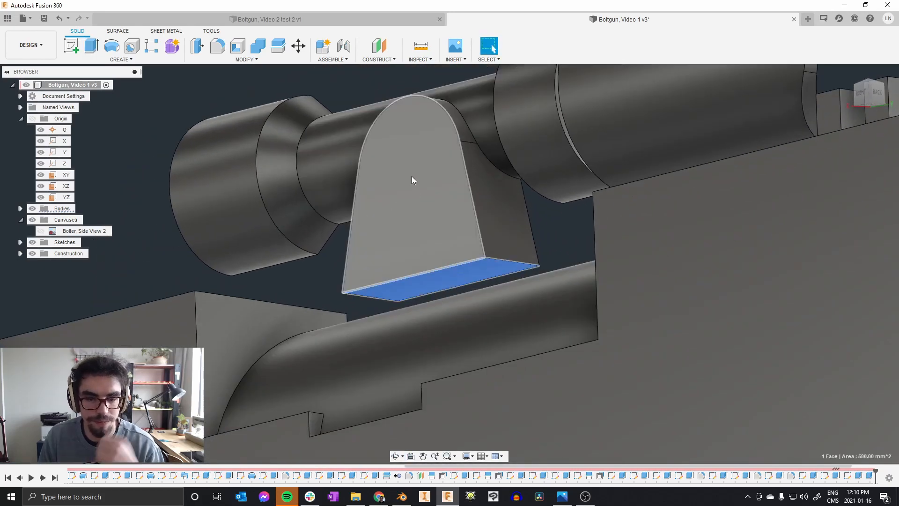
{"action": "left_click", "coordinate": [252, 62]}
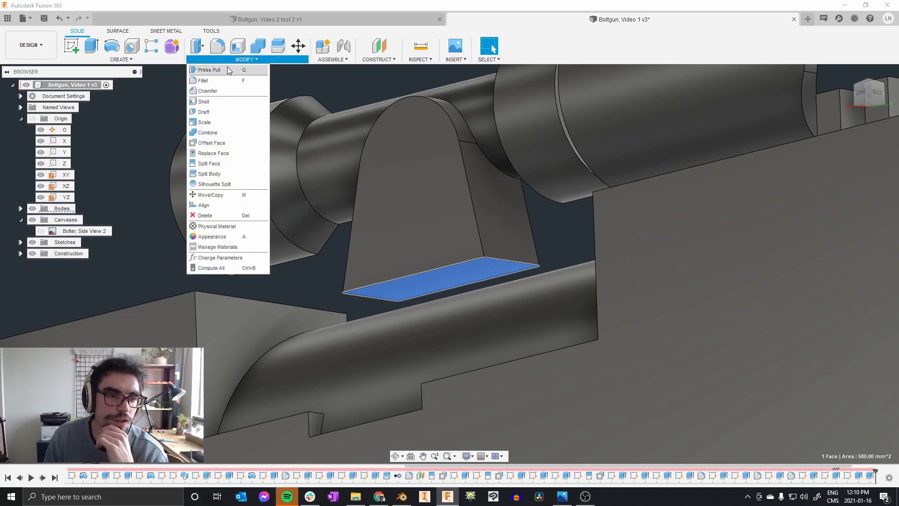
{"action": "left_click", "coordinate": [249, 70]}
{"action": "left_click_drag", "start_coordinate": [445, 284], "coordinate": [448, 333]}
{"action": "left_click", "coordinate": [845, 188]}
Combine the scope body with the gun body using the Join operation
{"action": "middle_click_drag", "start_coordinate": [490, 199], "coordinate": [555, 266], "text": "shift"}
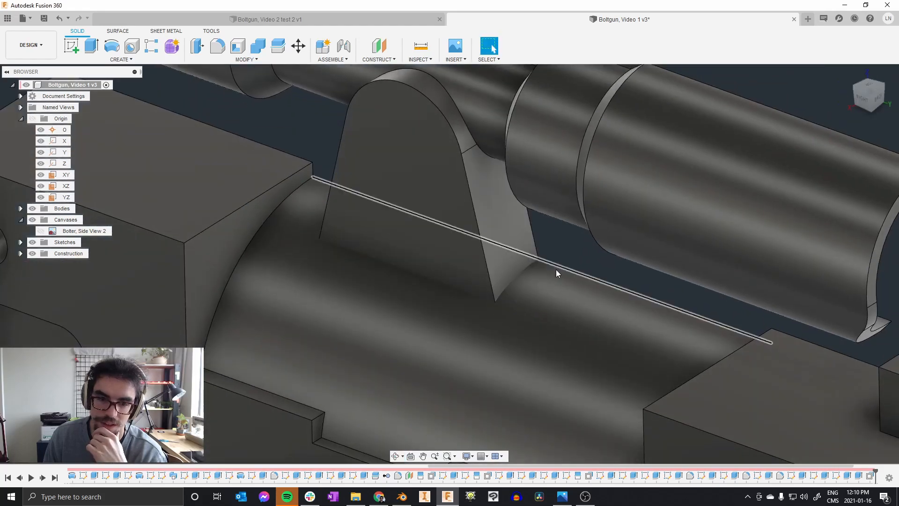
{"action": "left_click", "coordinate": [264, 48]}
{"action": "scroll", "coordinate": [427, 177], "scroll_direction": "down", "scroll_amount": 2}
{"action": "left_click", "coordinate": [426, 179]}
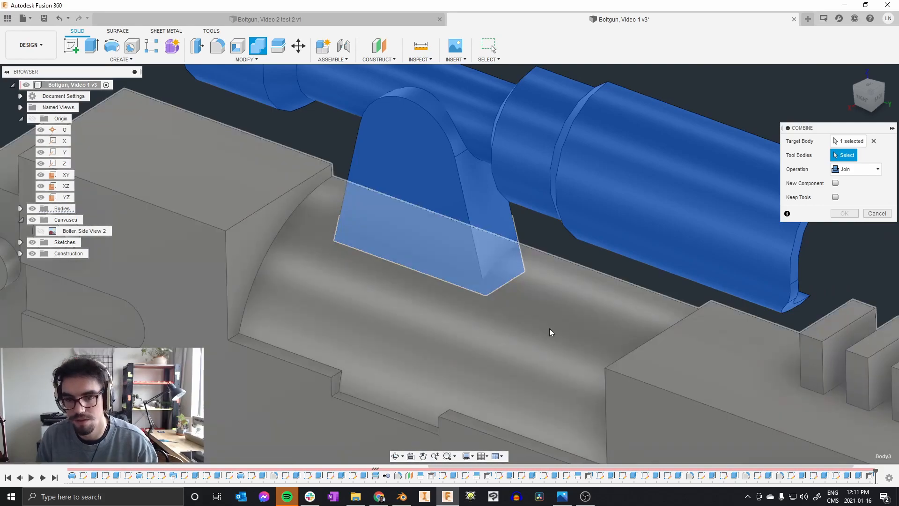
{"action": "left_click", "coordinate": [549, 329]}
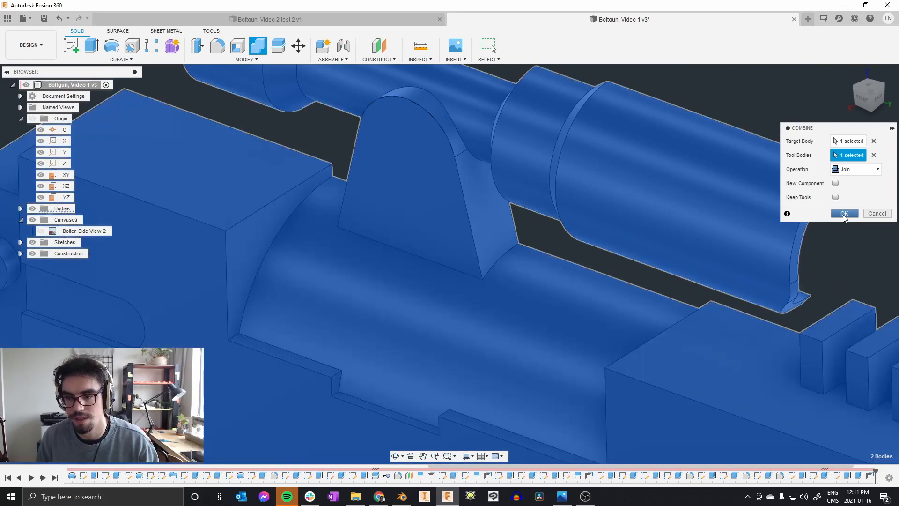
{"action": "left_click", "coordinate": [844, 214]}
{"action": "scroll", "coordinate": [505, 142], "scroll_direction": "down", "scroll_amount": 5}
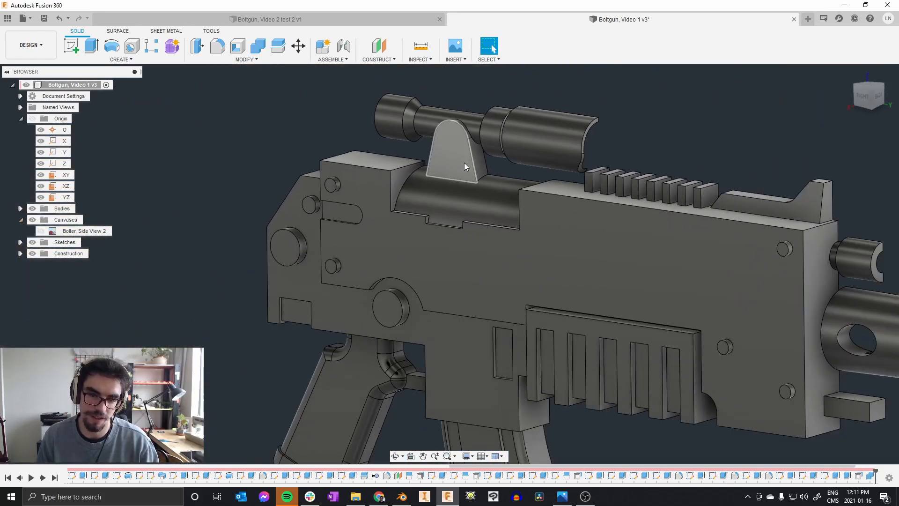
Start a sketch on the scope mount's side face and project its rounded top edge
{"action": "scroll", "coordinate": [465, 165], "scroll_direction": "down", "scroll_amount": 3}
{"action": "scroll", "coordinate": [428, 181], "scroll_direction": "up", "scroll_amount": 5}
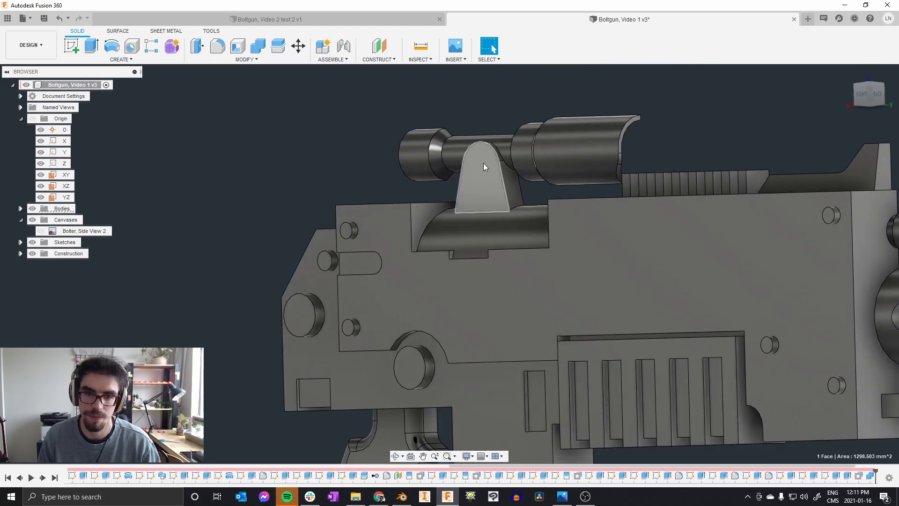
{"action": "left_click", "coordinate": [483, 163]}
{"action": "scroll", "coordinate": [495, 141], "scroll_direction": "up", "scroll_amount": 2}
{"action": "key", "text": "c"}
{"action": "middle_click_drag", "start_coordinate": [473, 152], "coordinate": [479, 120], "text": "shift"}
{"action": "scroll", "coordinate": [479, 120], "scroll_direction": "up", "scroll_amount": 4}
{"action": "key", "text": "Escape"}
{"action": "scroll", "coordinate": [470, 123], "scroll_direction": "down", "scroll_amount": 2}
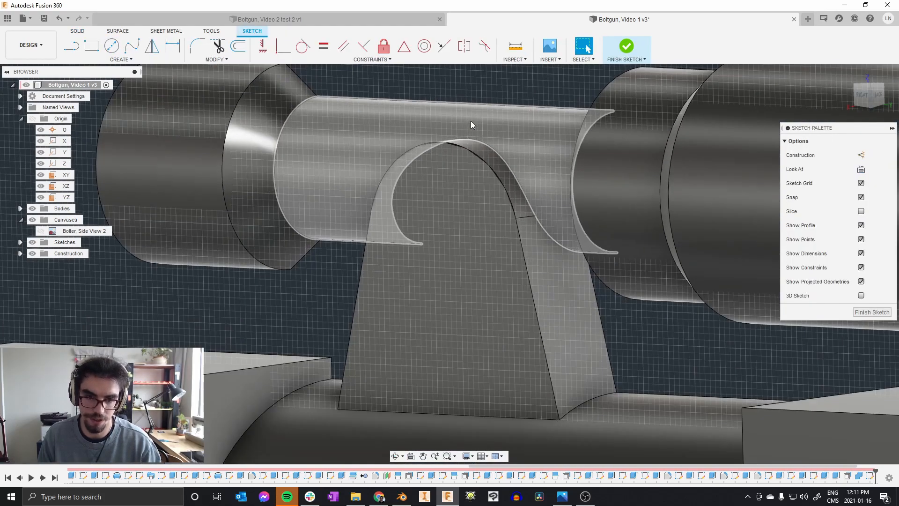
{"action": "key", "text": "p"}
{"action": "left_click", "coordinate": [469, 153]}
{"action": "right_click", "coordinate": [466, 178]}
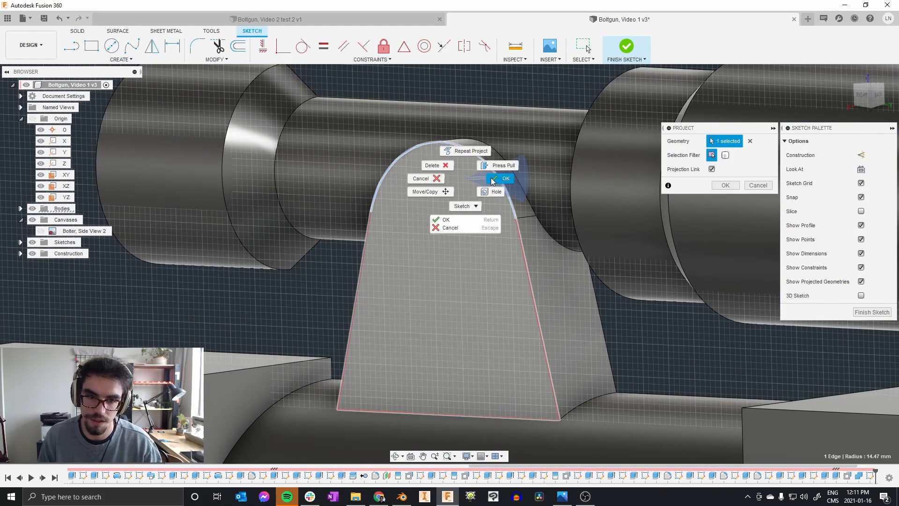
{"action": "left_click", "coordinate": [491, 180]}
Draw a circle around the projected arc's centre on the scope mount and extrude it 2 mm outward
{"action": "scroll", "coordinate": [471, 186], "scroll_direction": "down", "scroll_amount": 3}
{"action": "scroll", "coordinate": [456, 218], "scroll_direction": "up", "scroll_amount": 3}
{"action": "key", "text": "c"}
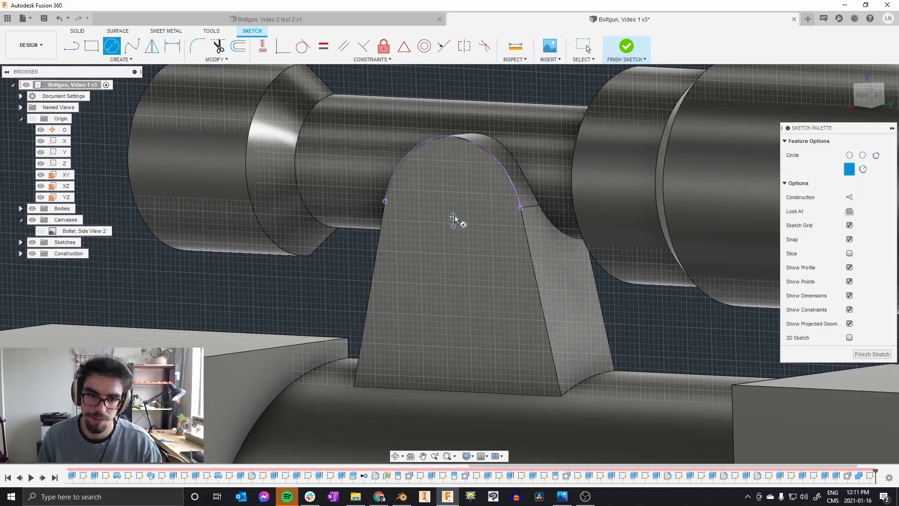
{"action": "left_click", "coordinate": [482, 179]}
{"action": "left_click", "coordinate": [455, 195]}
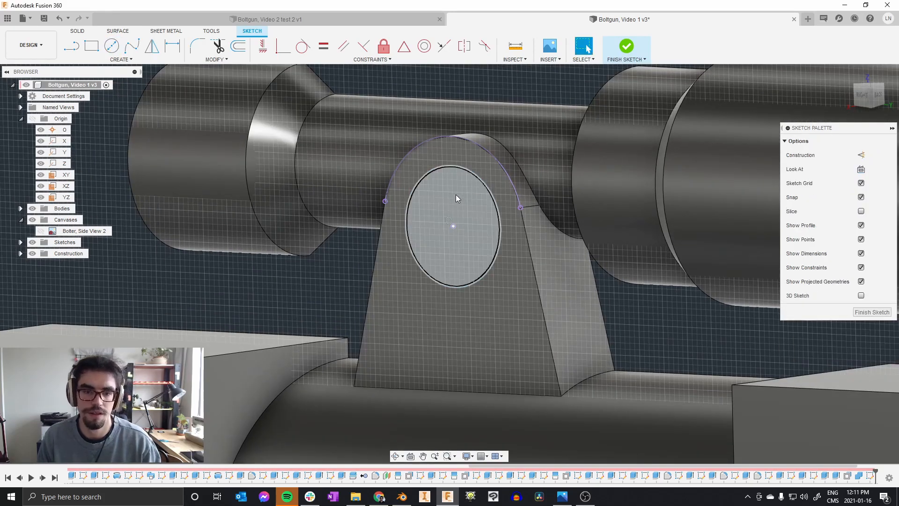
{"action": "type", "text": "ew 2"}
{"action": "key", "text": "Return"}
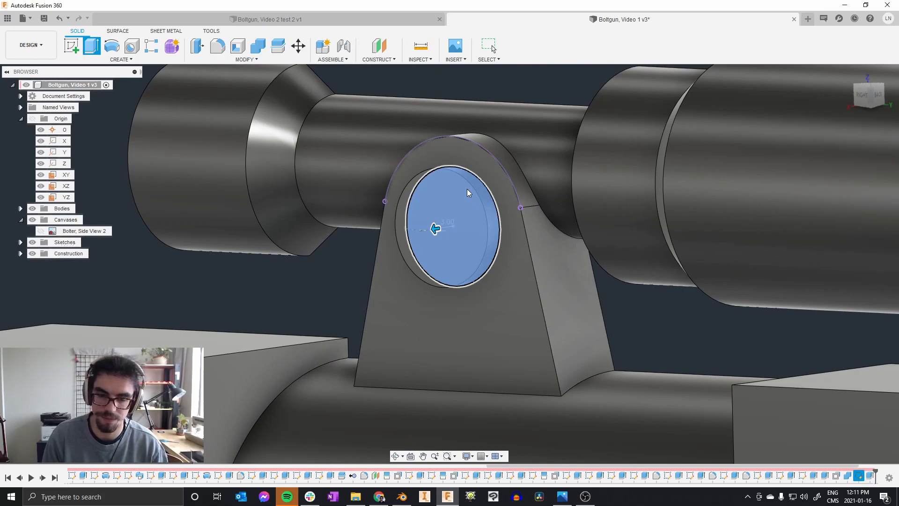
Compare the scope with the Bolter, Three Quarter.jpg reference in Photos, examining the raised panel and other details on the scope's side
{"action": "scroll", "coordinate": [468, 189], "scroll_direction": "down", "scroll_amount": 3}
{"action": "scroll", "coordinate": [469, 186], "scroll_direction": "down", "scroll_amount": 5}
{"action": "mouse_move", "coordinate": [471, 181]}
{"action": "middle_mouse_down", "text": "shift"}
{"action": "mouse_move", "coordinate": [474, 165]}
{"action": "mouse_move", "coordinate": [449, 170]}
{"action": "mouse_move", "coordinate": [456, 180]}
{"action": "middle_mouse_up", "text": "shift"}
{"action": "scroll", "coordinate": [460, 175], "scroll_direction": "down", "scroll_amount": 5}
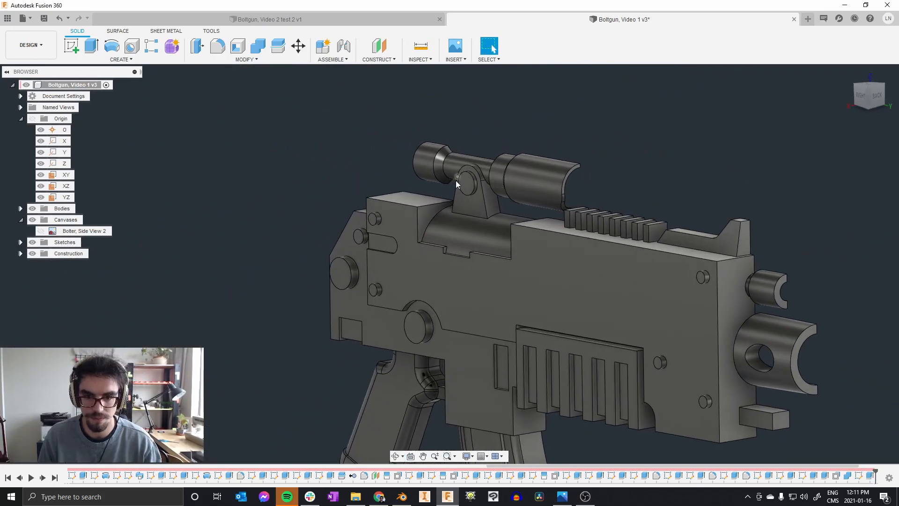
{"action": "scroll", "coordinate": [569, 175], "scroll_direction": "up", "scroll_amount": 5}
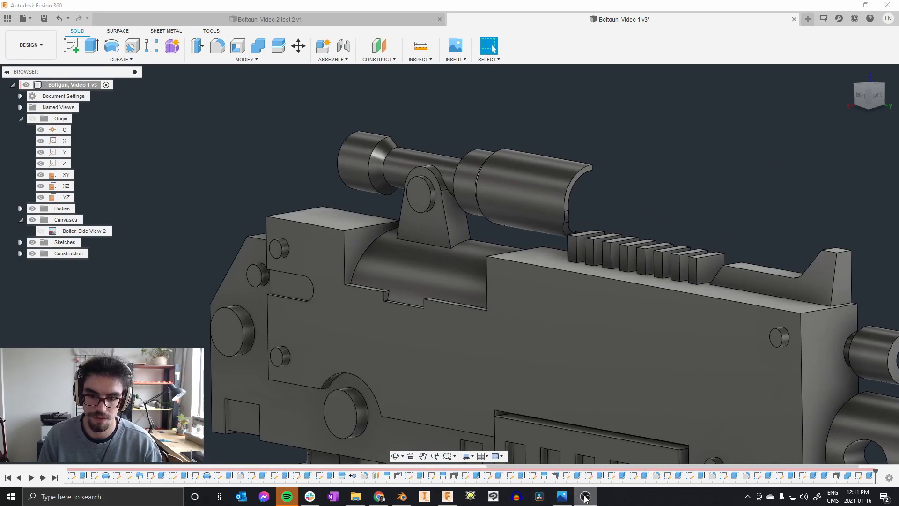
{"action": "left_click", "coordinate": [563, 497]}
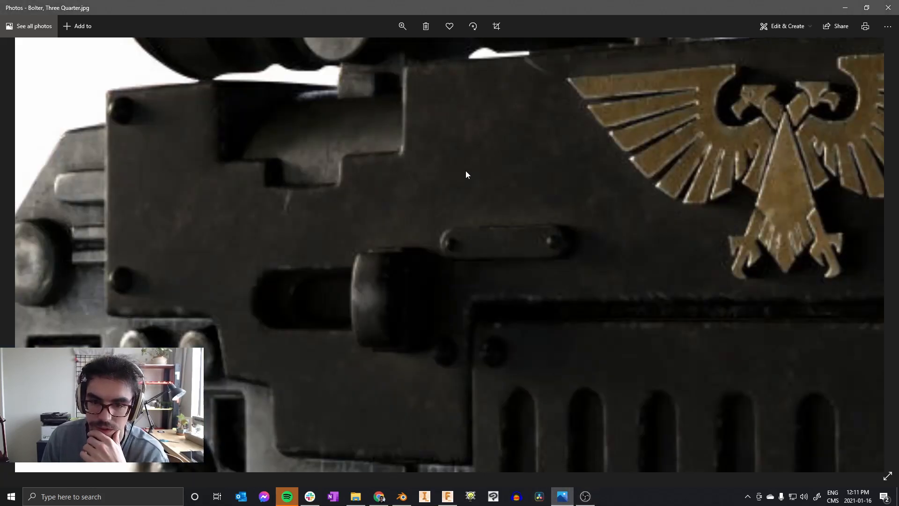
{"action": "left_click_drag", "start_coordinate": [617, 130], "coordinate": [472, 235]}
{"action": "left_click_drag", "start_coordinate": [397, 121], "coordinate": [438, 236]}
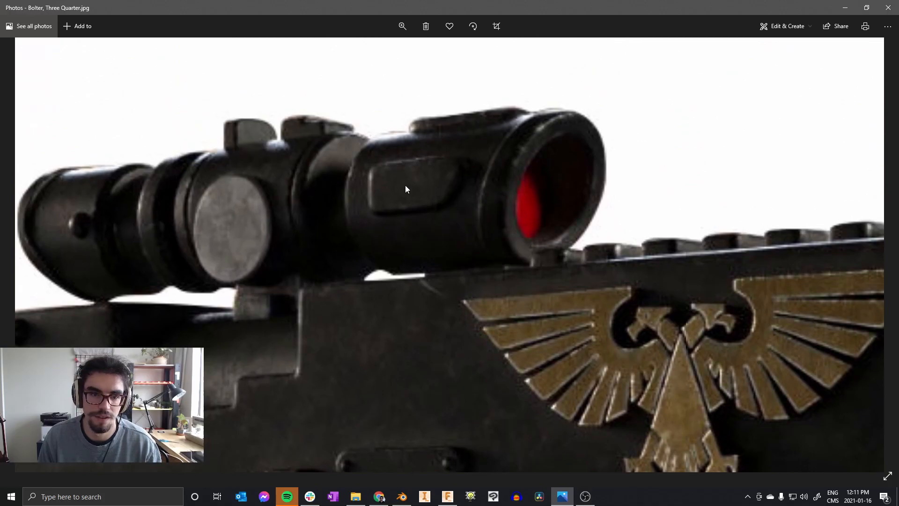
{"action": "left_click_drag", "start_coordinate": [401, 181], "coordinate": [415, 195]}
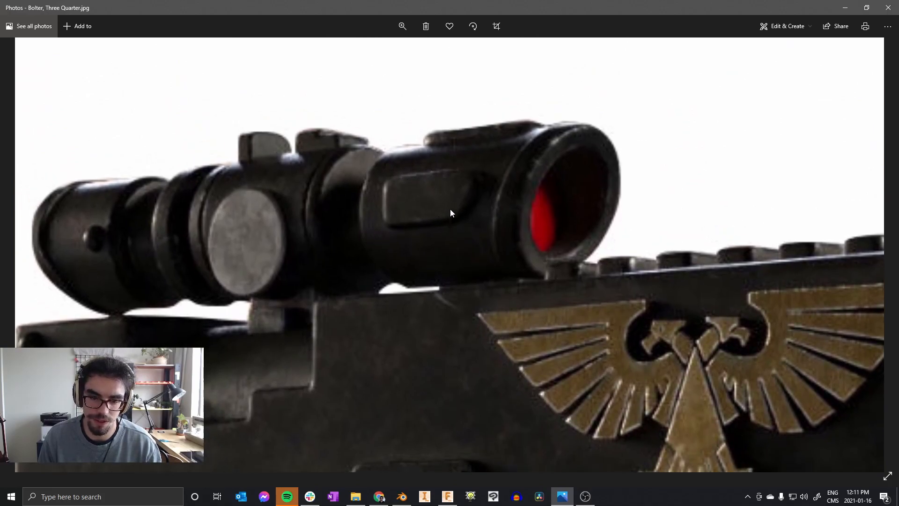
Switch back to Fusion 360 and sketch a rectangle about 15 mm tall on the YZ plane over the scope's wide front tube
{"action": "left_click", "coordinate": [449, 497]}
{"action": "middle_click_drag", "start_coordinate": [499, 227], "coordinate": [450, 219], "text": "shift"}
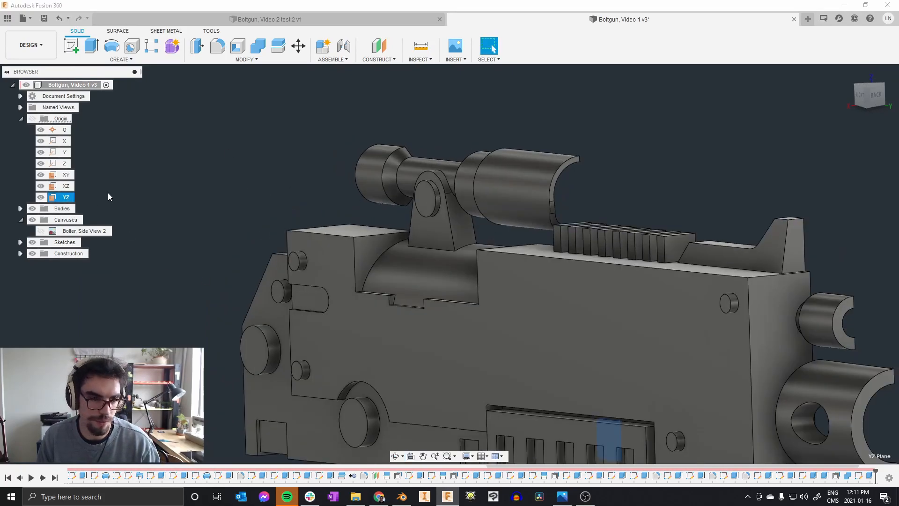
{"action": "key", "text": "c"}
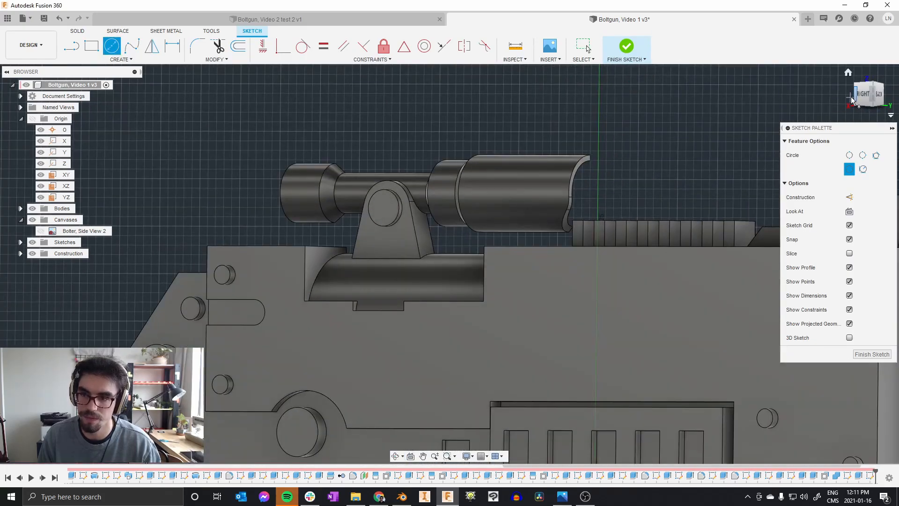
{"action": "left_click", "coordinate": [863, 94]}
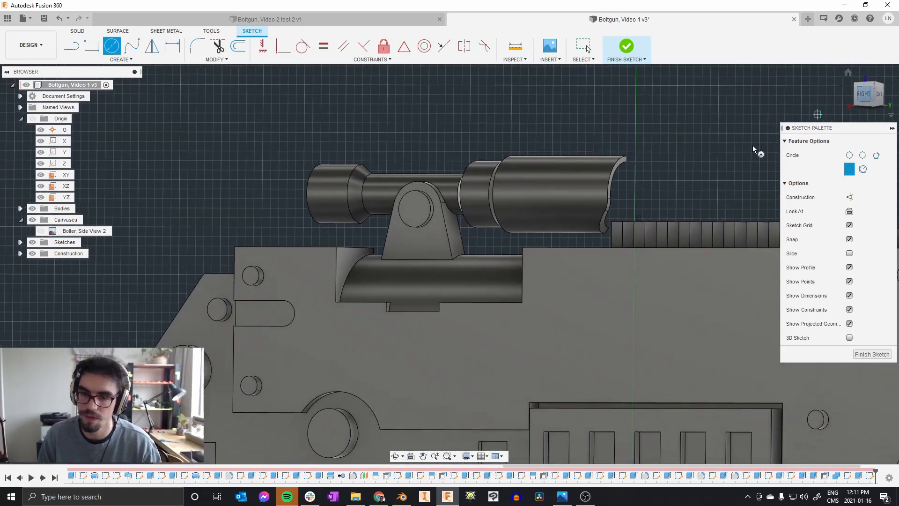
{"action": "scroll", "coordinate": [305, 210], "scroll_direction": "down", "scroll_amount": 4}
{"action": "scroll", "coordinate": [568, 204], "scroll_direction": "up", "scroll_amount": 6}
{"action": "key", "text": "r"}
{"action": "scroll", "coordinate": [482, 207], "scroll_direction": "up", "scroll_amount": 4}
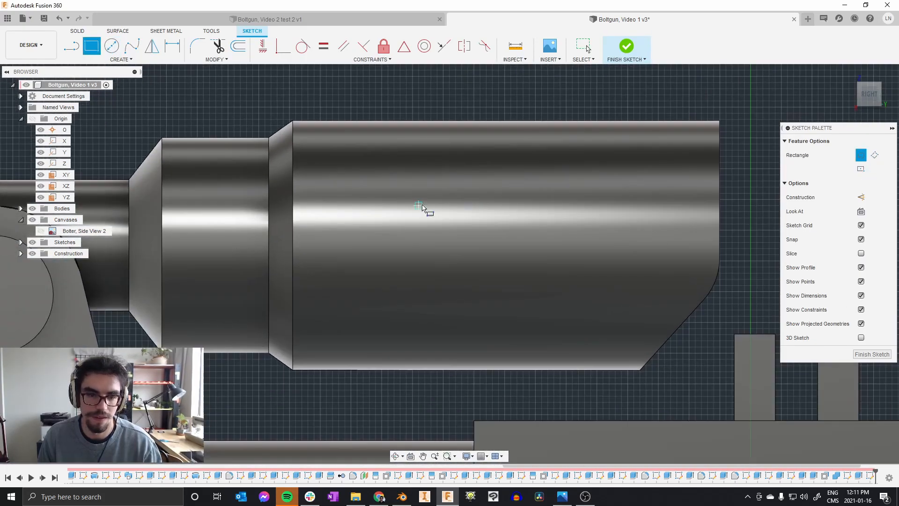
{"action": "left_click", "coordinate": [556, 286]}
{"action": "key", "text": "Escape"}
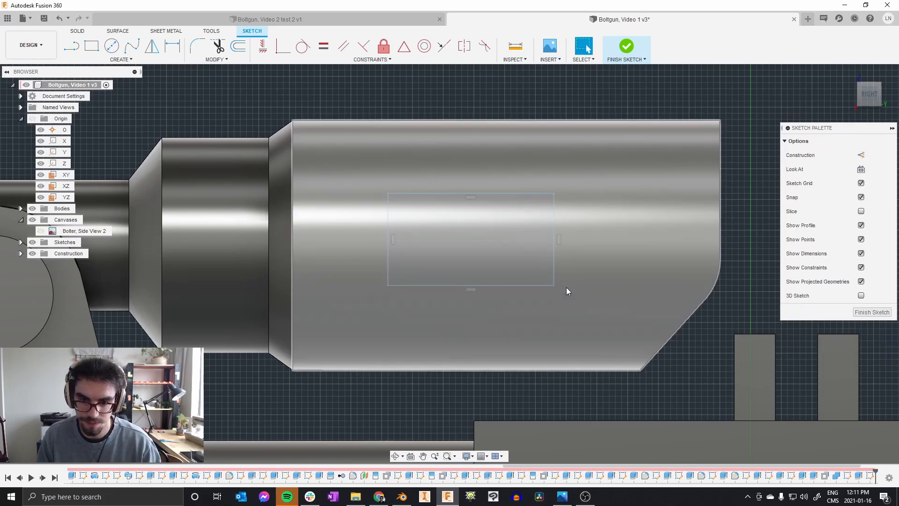
Reshape the rectangle into a slant-ended panel by adding top and diagonal lines and removing its inner vertical edge, and finish the sketch
{"action": "key", "text": "l"}
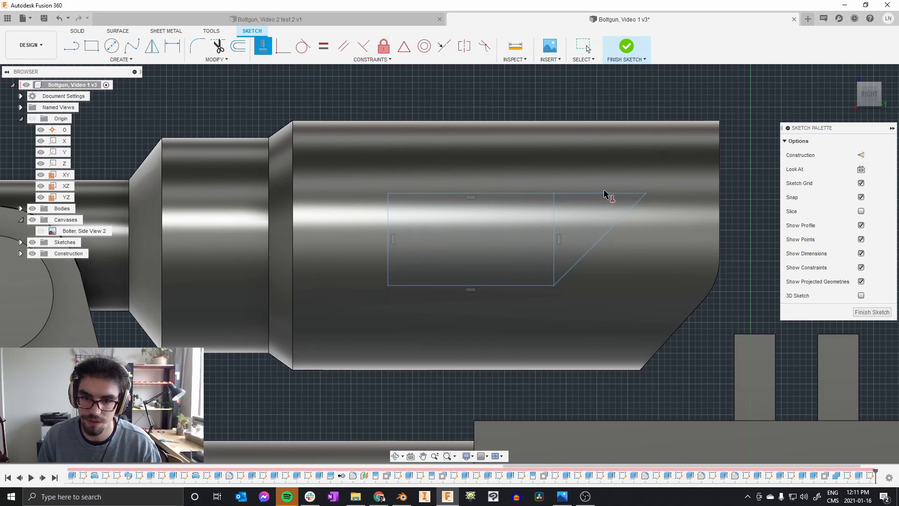
{"action": "right_click", "coordinate": [591, 173]}
{"action": "left_click", "coordinate": [592, 175]}
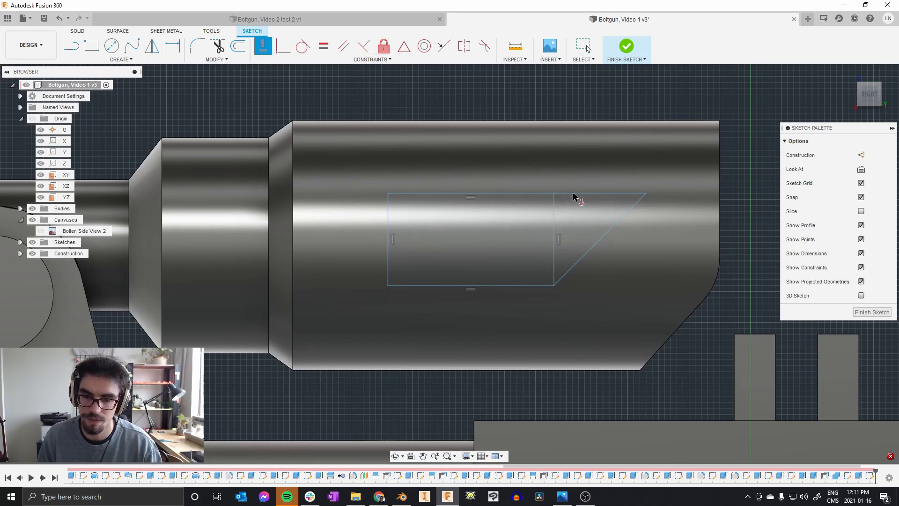
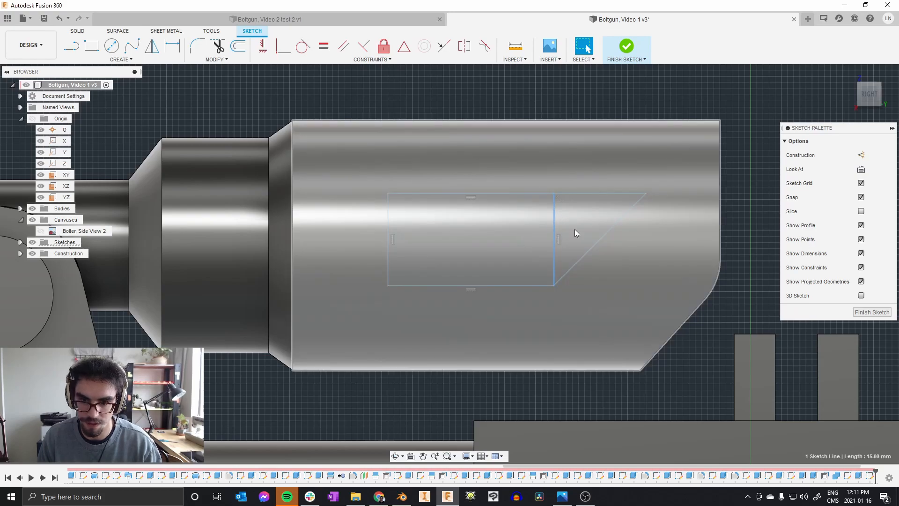
{"action": "middle_click_drag", "start_coordinate": [580, 204], "coordinate": [598, 196], "text": "shift"}
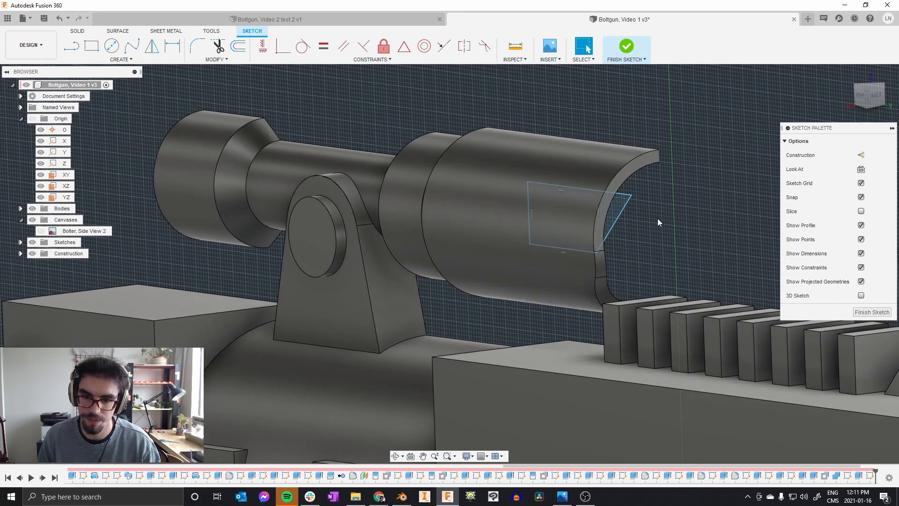
{"action": "left_click", "coordinate": [626, 48]}
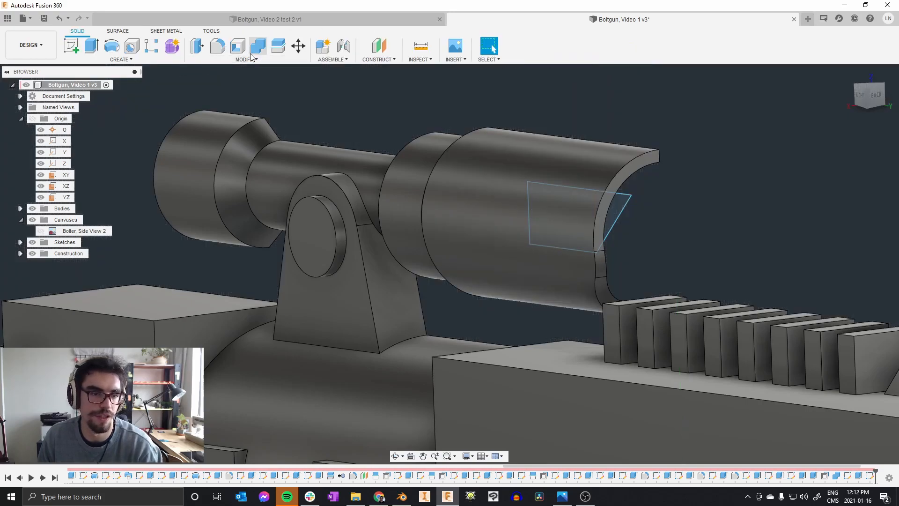
Split the scope front tube's outer face using the slant-ended panel sketch as the splitting tool
{"action": "left_click", "coordinate": [247, 60]}
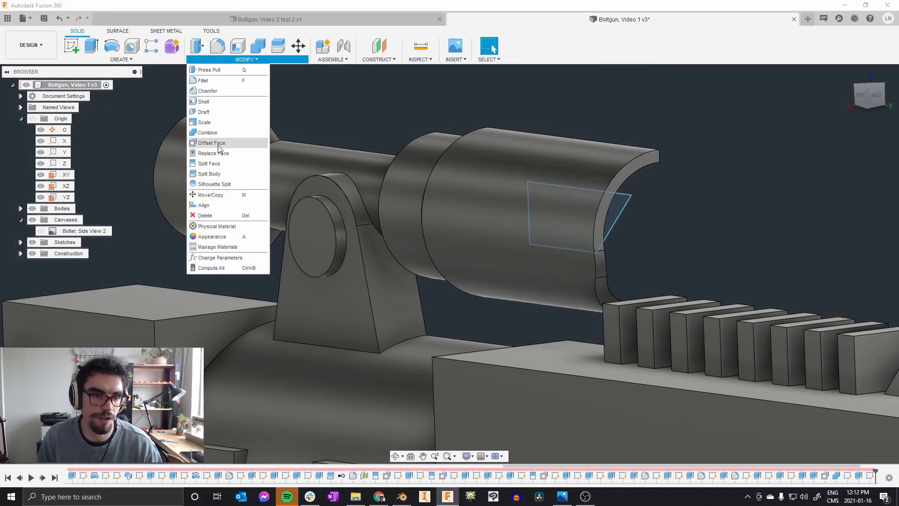
{"action": "left_click", "coordinate": [211, 160]}
{"action": "left_click", "coordinate": [454, 162]}
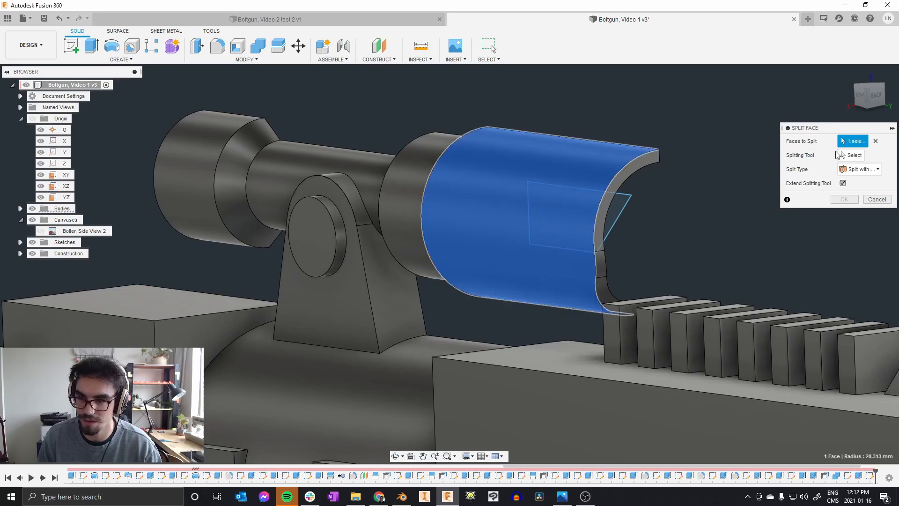
{"action": "left_click", "coordinate": [622, 207]}
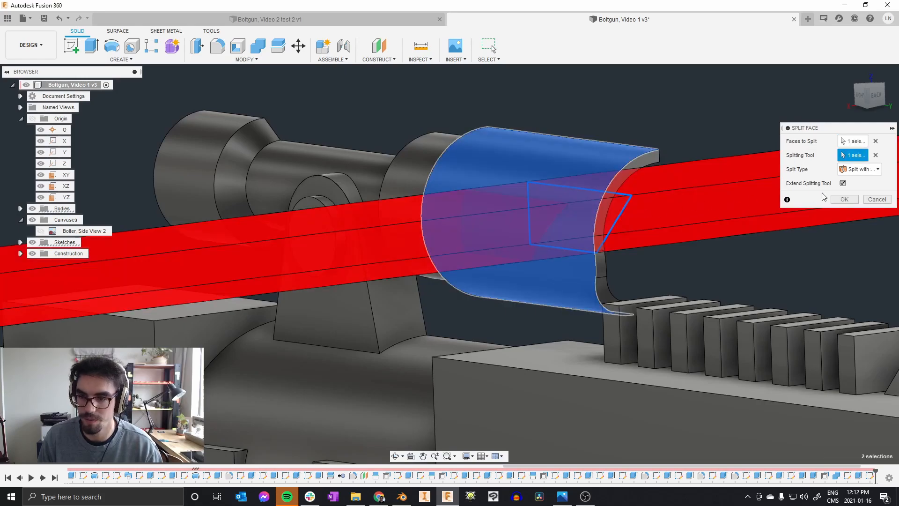
{"action": "left_click", "coordinate": [843, 199]}
Offset the slant-ended panel face outward by 2 mm on the scope's front tube
{"action": "left_click", "coordinate": [521, 209]}
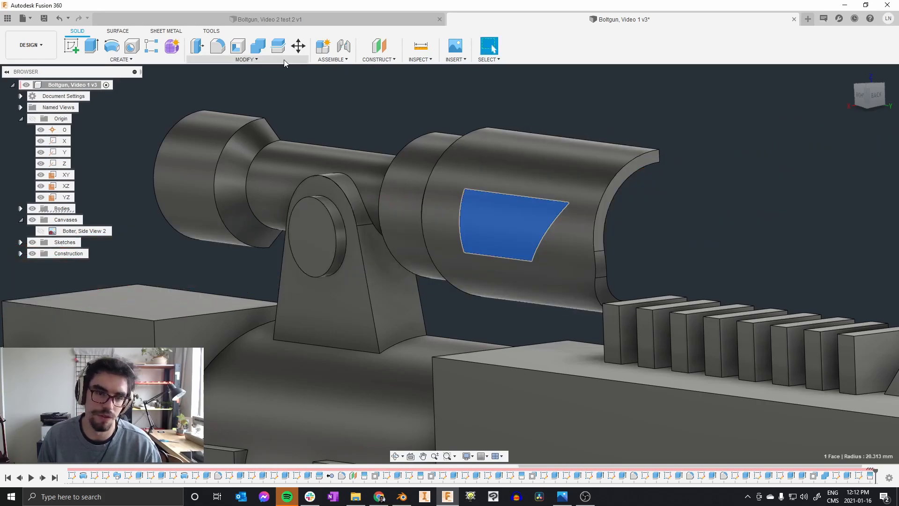
{"action": "left_click", "coordinate": [250, 59]}
{"action": "left_click", "coordinate": [211, 144]}
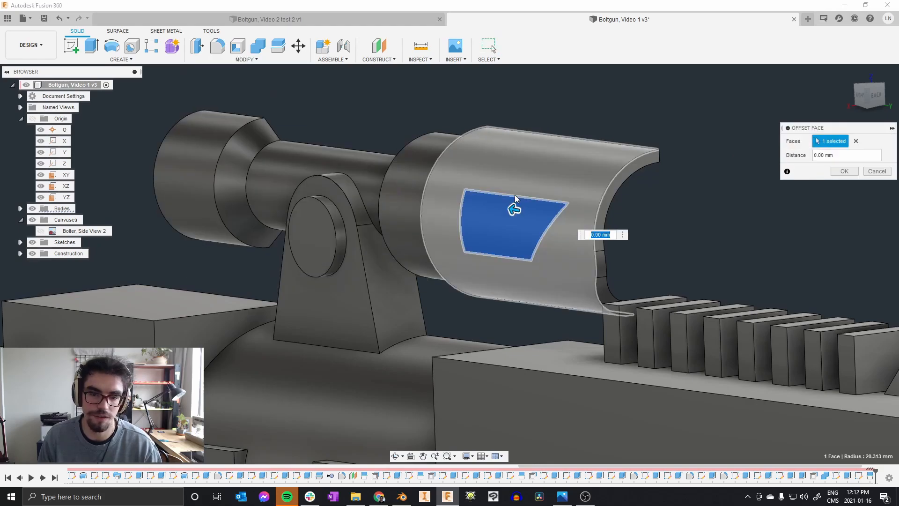
{"action": "type", "text": "2"}
{"action": "key", "text": "Return"}
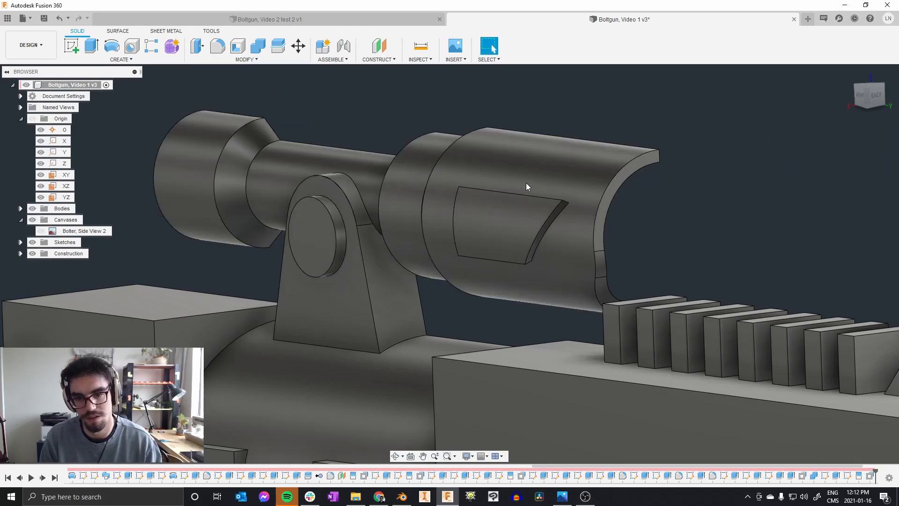
Fillet the pointed upper corner edge of the scope's raised side panel with a 2 mm radius
{"action": "scroll", "coordinate": [583, 209], "scroll_direction": "up", "scroll_amount": 3}
{"action": "scroll", "coordinate": [578, 207], "scroll_direction": "up", "scroll_amount": 3}
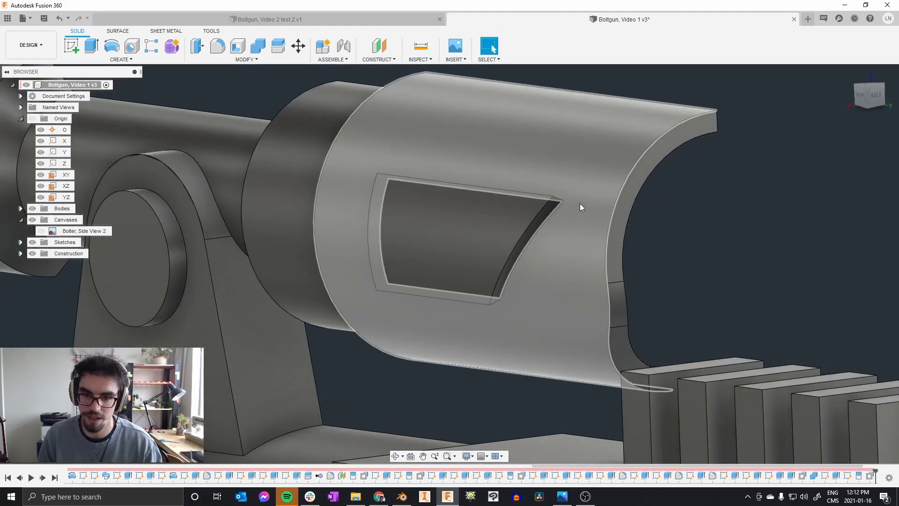
{"action": "key", "text": "f"}
{"action": "left_click", "coordinate": [554, 200]}
{"action": "middle_click_drag", "start_coordinate": [546, 164], "coordinate": [484, 184], "text": "shift"}
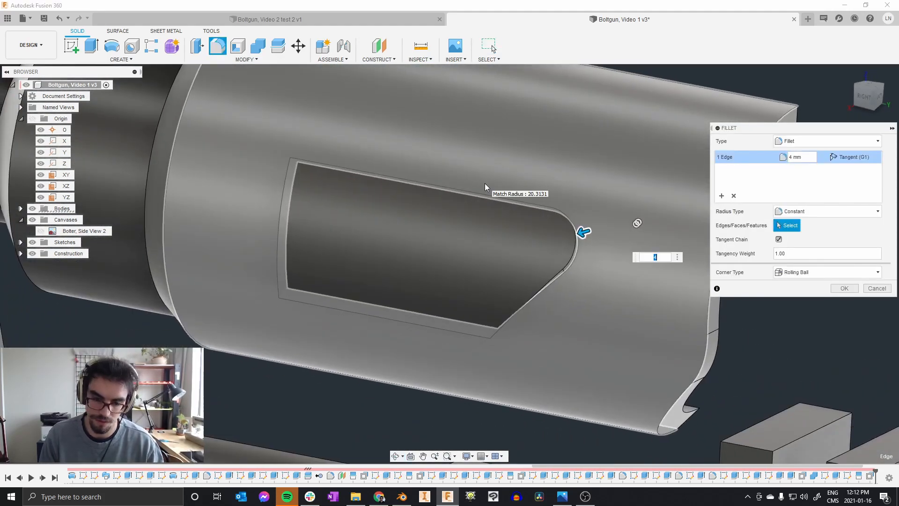
{"action": "type", "text": "2"}
{"action": "key", "text": "Return"}
Start a sketch on the flat side face of the pistol grip
{"action": "scroll", "coordinate": [484, 184], "scroll_direction": "down", "scroll_amount": 5}
{"action": "middle_click_drag", "start_coordinate": [554, 164], "coordinate": [448, 246], "text": "shift"}
{"action": "scroll", "coordinate": [563, 132], "scroll_direction": "down", "scroll_amount": 2}
{"action": "scroll", "coordinate": [521, 204], "scroll_direction": "down", "scroll_amount": 4}
{"action": "scroll", "coordinate": [375, 381], "scroll_direction": "up", "scroll_amount": 5}
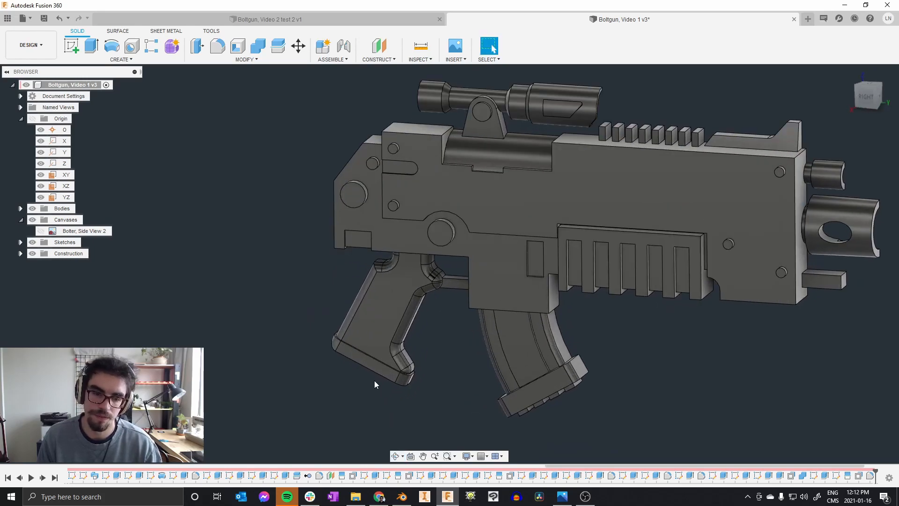
{"action": "middle_click_drag", "start_coordinate": [423, 300], "coordinate": [404, 301], "text": "shift"}
{"action": "left_click", "coordinate": [399, 283]}
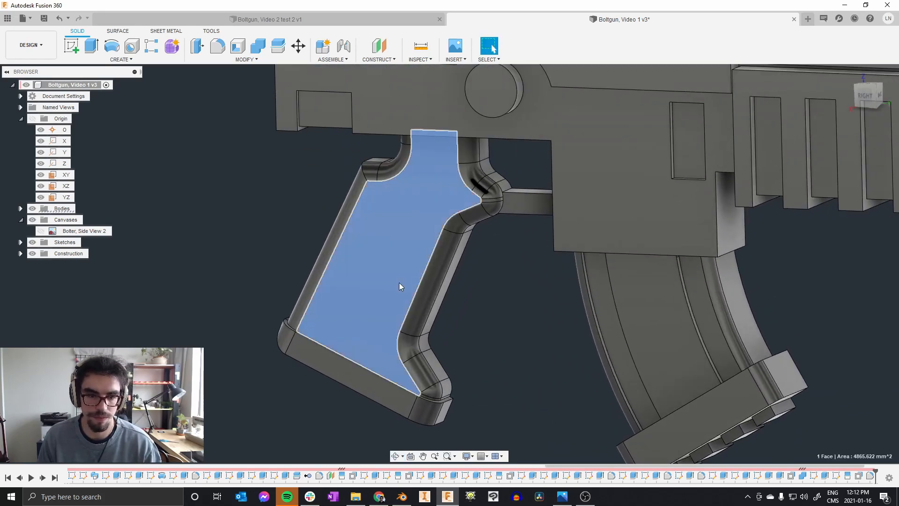
{"action": "scroll", "coordinate": [402, 272], "scroll_direction": "down", "scroll_amount": 3}
{"action": "scroll", "coordinate": [380, 261], "scroll_direction": "up", "scroll_amount": 5}
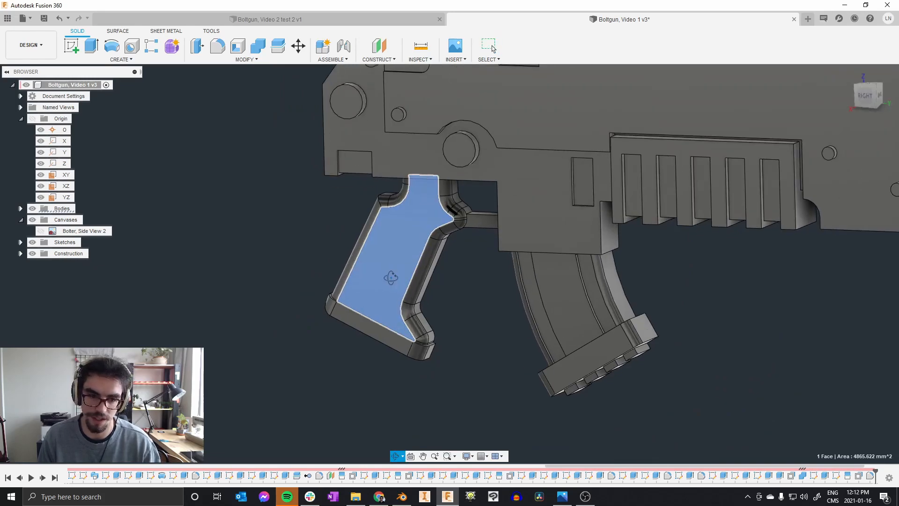
{"action": "key", "text": "c"}
{"action": "scroll", "coordinate": [368, 271], "scroll_direction": "up", "scroll_amount": 2}
{"action": "key", "text": "Escape"}
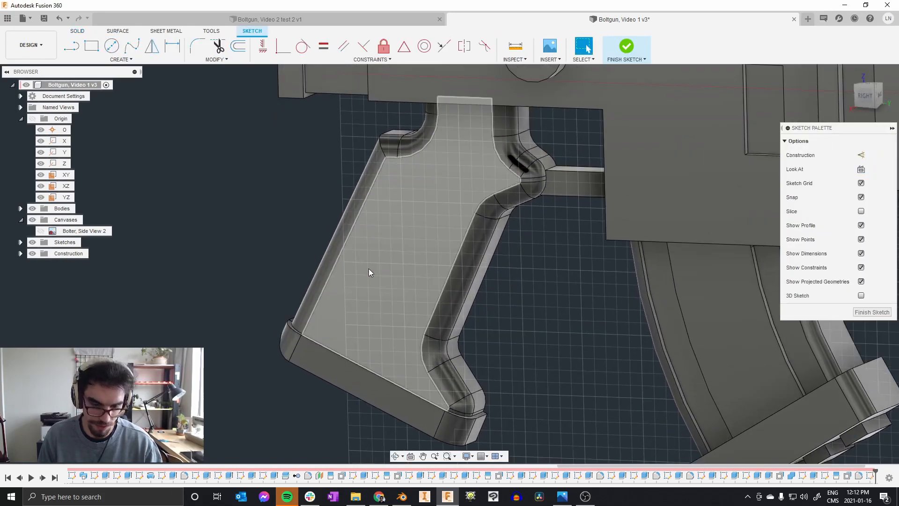
Sketch a closed slanted band across the middle of the grip, extending past both edges with parallel long sides, and finish the sketch
{"action": "key", "text": "l"}
{"action": "left_click", "coordinate": [284, 203]}
{"action": "double_click", "coordinate": [515, 324]}
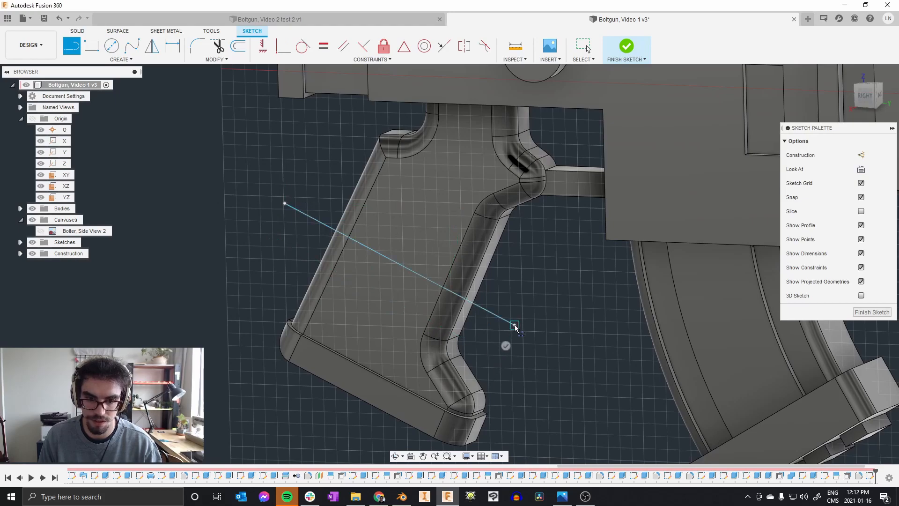
{"action": "left_click", "coordinate": [306, 173]}
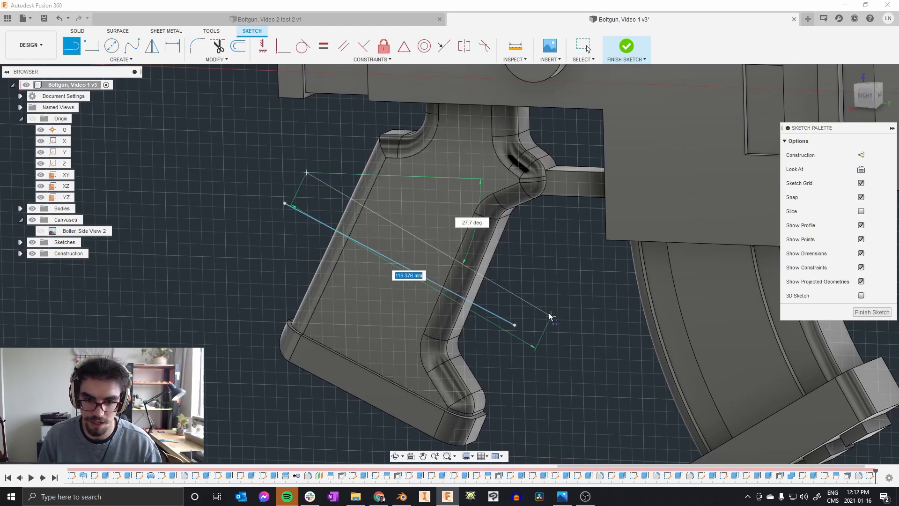
{"action": "double_click", "coordinate": [515, 326]}
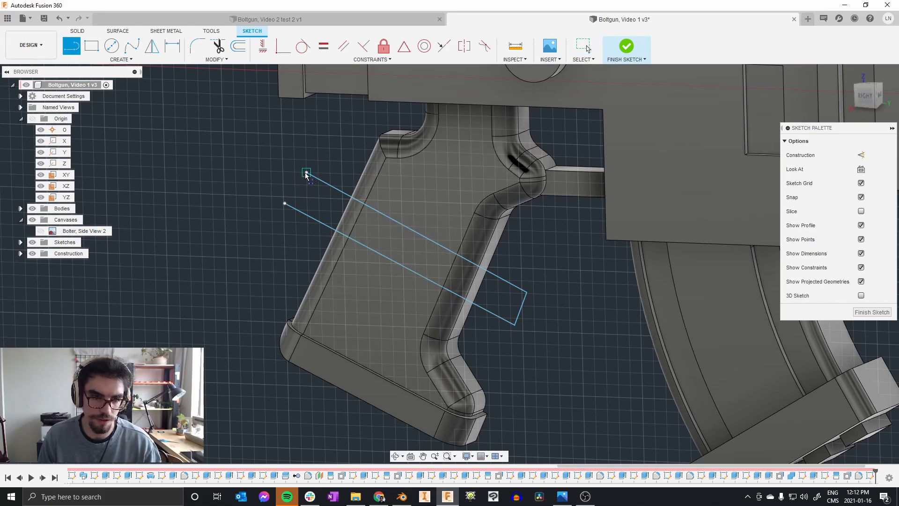
{"action": "left_click", "coordinate": [285, 204]}
{"action": "key", "text": "Escape"}
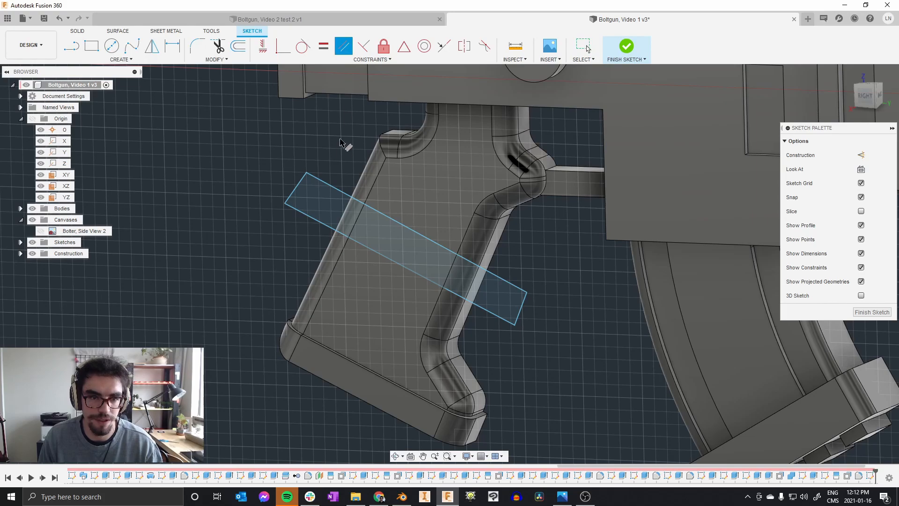
{"action": "right_click", "coordinate": [299, 231]}
{"action": "left_click", "coordinate": [251, 281]}
{"action": "middle_click_drag", "start_coordinate": [375, 196], "coordinate": [559, 132], "text": "shift"}
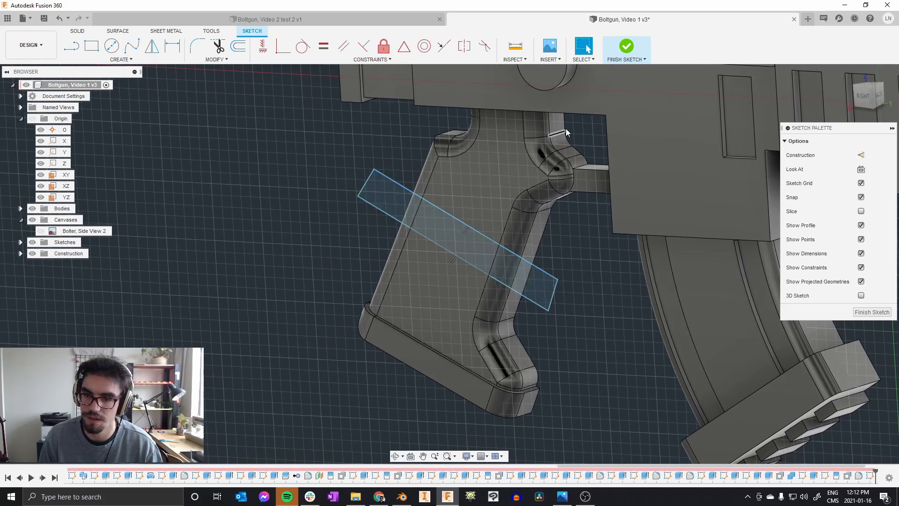
{"action": "left_click", "coordinate": [625, 45]}
Split the grip's flat side, rounded edges, front and back faces using the slanted band sketch as the splitting tool
{"action": "left_click", "coordinate": [243, 59]}
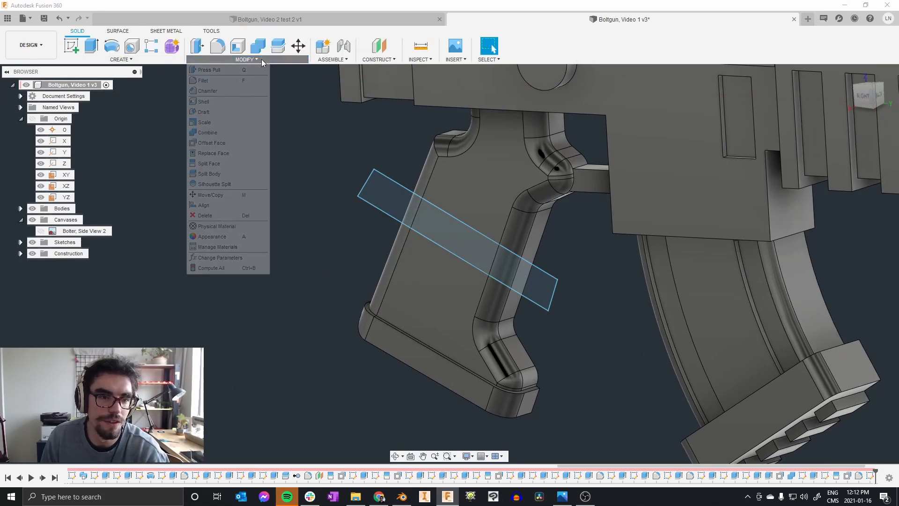
{"action": "left_click", "coordinate": [224, 164]}
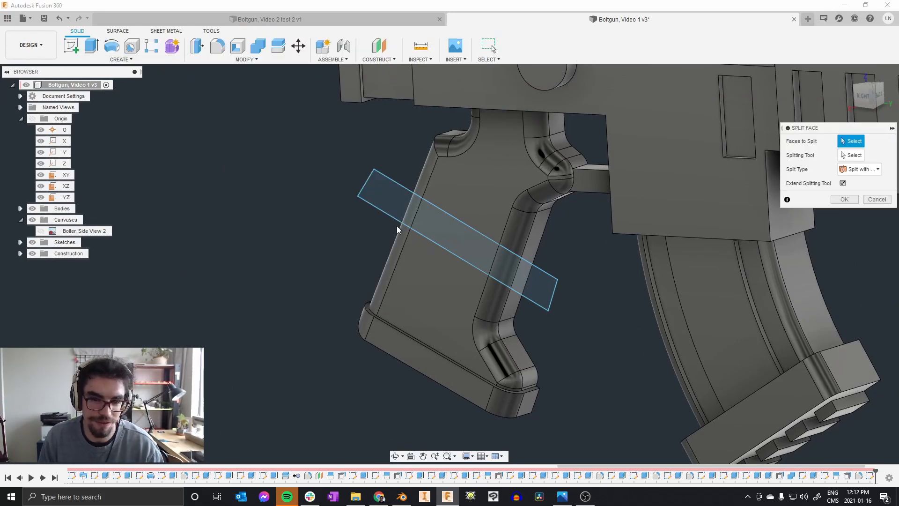
{"action": "scroll", "coordinate": [506, 287], "scroll_direction": "up", "scroll_amount": 1}
{"action": "left_click", "coordinate": [517, 292]}
{"action": "left_click", "coordinate": [500, 287]}
{"action": "left_click", "coordinate": [444, 267]}
{"action": "middle_click_drag", "start_coordinate": [407, 255], "coordinate": [461, 244], "text": "shift"}
{"action": "left_click", "coordinate": [381, 228]}
{"action": "left_click", "coordinate": [352, 219]}
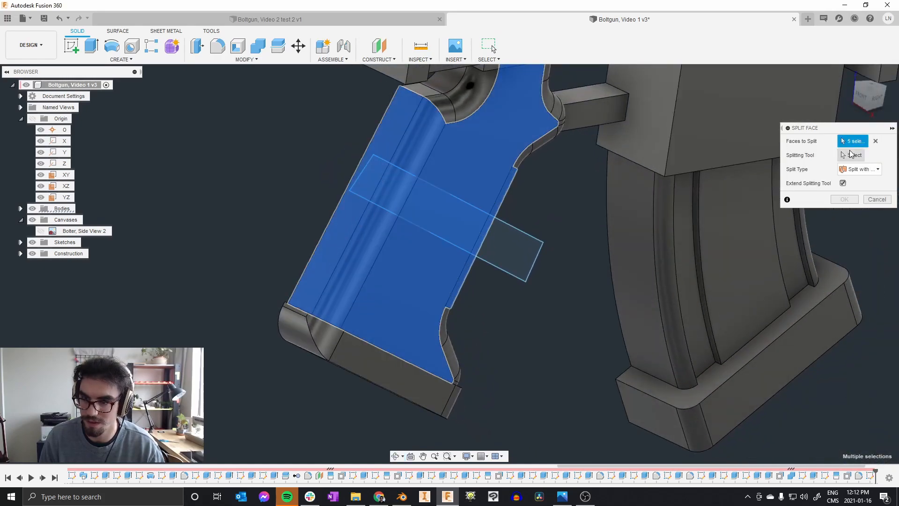
{"action": "left_click", "coordinate": [533, 238]}
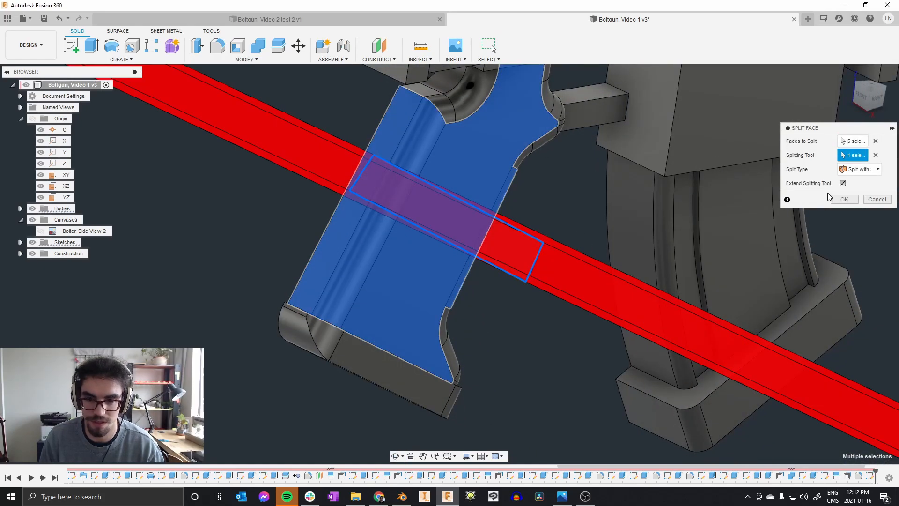
{"action": "left_click", "coordinate": [844, 199]}
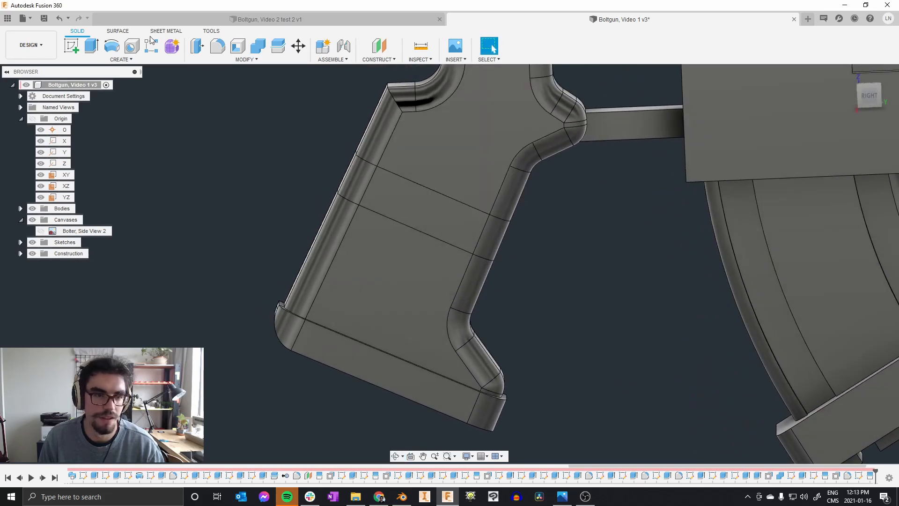
Offset the five band faces wrapping the grip outward by 3 mm to form a raised strap
{"action": "left_click", "coordinate": [228, 61]}
{"action": "left_click", "coordinate": [231, 147]}
{"action": "middle_click_drag", "start_coordinate": [281, 159], "coordinate": [330, 161], "text": "shift"}
{"action": "left_click", "coordinate": [330, 161]}
{"action": "left_click", "coordinate": [354, 176]}
{"action": "left_click", "coordinate": [374, 191]}
{"action": "middle_click_drag", "start_coordinate": [375, 189], "coordinate": [319, 155], "text": "shift"}
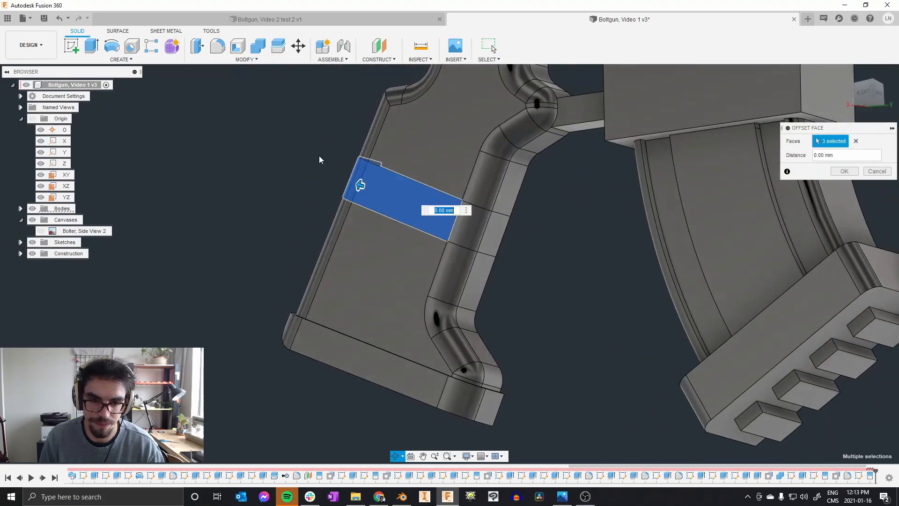
{"action": "scroll", "coordinate": [483, 220], "scroll_direction": "up", "scroll_amount": 1}
{"action": "left_click", "coordinate": [483, 221]}
{"action": "left_click", "coordinate": [508, 234]}
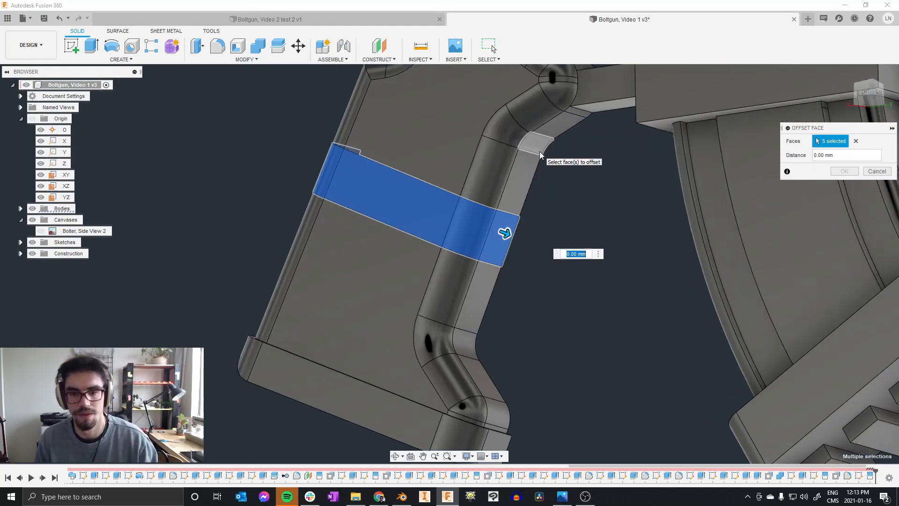
{"action": "type", "text": "1"}
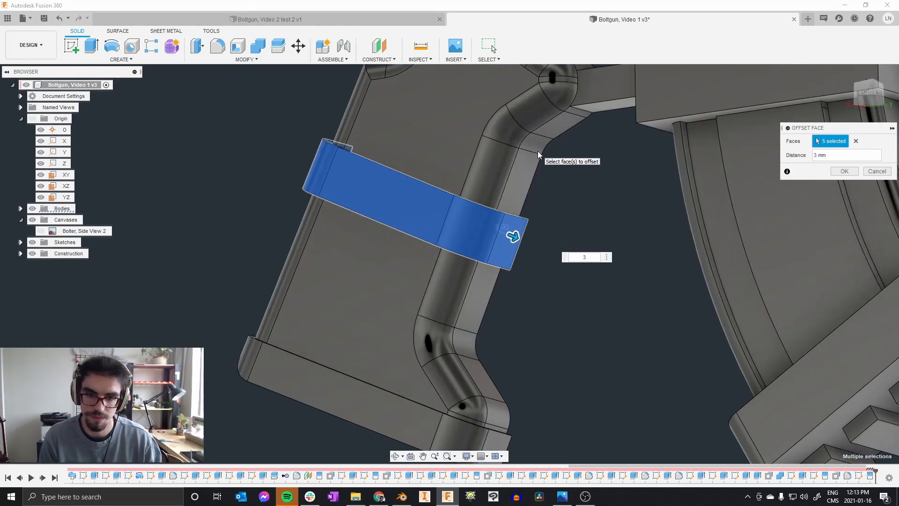
{"action": "key", "text": "Return"}
Compare the whole gun with the Bolter, Three Quarter.jpg reference in Photos, examining the scope and the details along the receiver's side
{"action": "middle_click_drag", "start_coordinate": [577, 84], "coordinate": [444, 311], "text": "shift"}
{"action": "scroll", "coordinate": [413, 313], "scroll_direction": "down", "scroll_amount": 3}
{"action": "scroll", "coordinate": [436, 311], "scroll_direction": "down", "scroll_amount": 3}
{"action": "scroll", "coordinate": [482, 293], "scroll_direction": "down", "scroll_amount": 2}
{"action": "middle_click_drag", "start_coordinate": [497, 243], "coordinate": [525, 239], "text": "shift"}
{"action": "scroll", "coordinate": [609, 239], "scroll_direction": "up", "scroll_amount": 1}
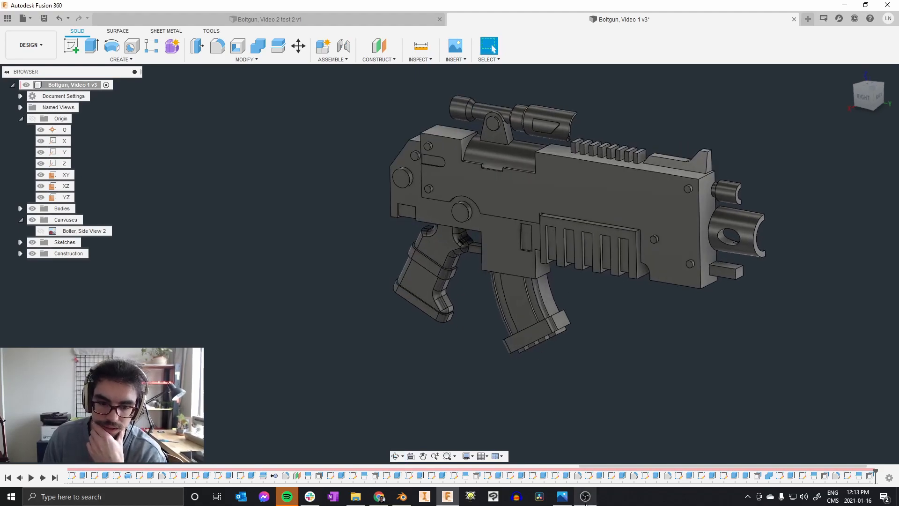
{"action": "left_click", "coordinate": [566, 498]}
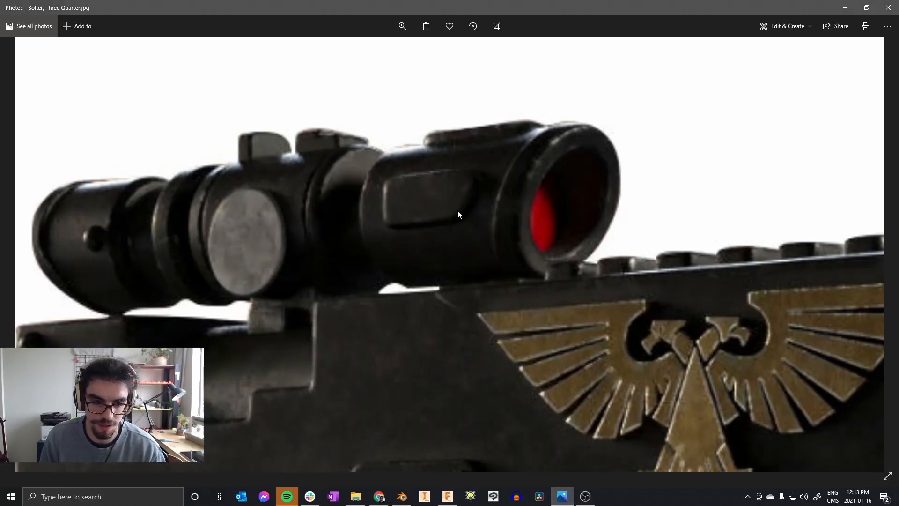
{"action": "scroll", "coordinate": [457, 210], "scroll_direction": "down", "scroll_amount": 3}
{"action": "scroll", "coordinate": [203, 277], "scroll_direction": "up", "scroll_amount": 2}
{"action": "scroll", "coordinate": [198, 278], "scroll_direction": "up", "scroll_amount": 2}
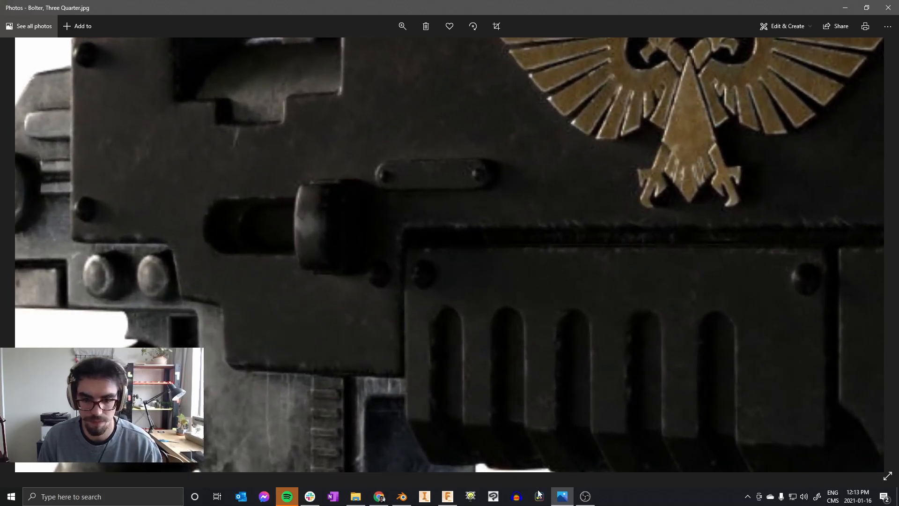
Switch back to Fusion 360 and roll the timeline forward past the last feature
{"action": "left_click", "coordinate": [453, 496]}
{"action": "scroll", "coordinate": [438, 207], "scroll_direction": "down", "scroll_amount": 2}
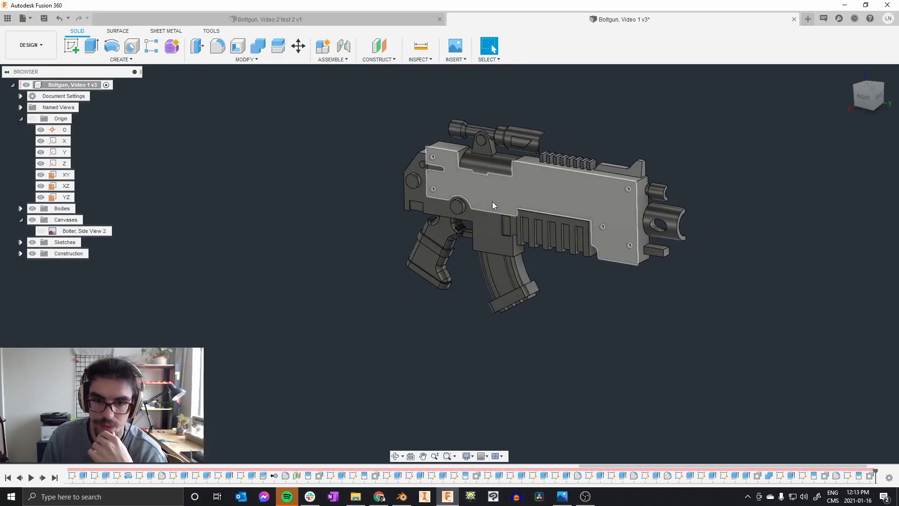
{"action": "middle_click_drag", "start_coordinate": [493, 202], "coordinate": [485, 220], "text": "shift"}
{"action": "left_click", "coordinate": [41, 479]}
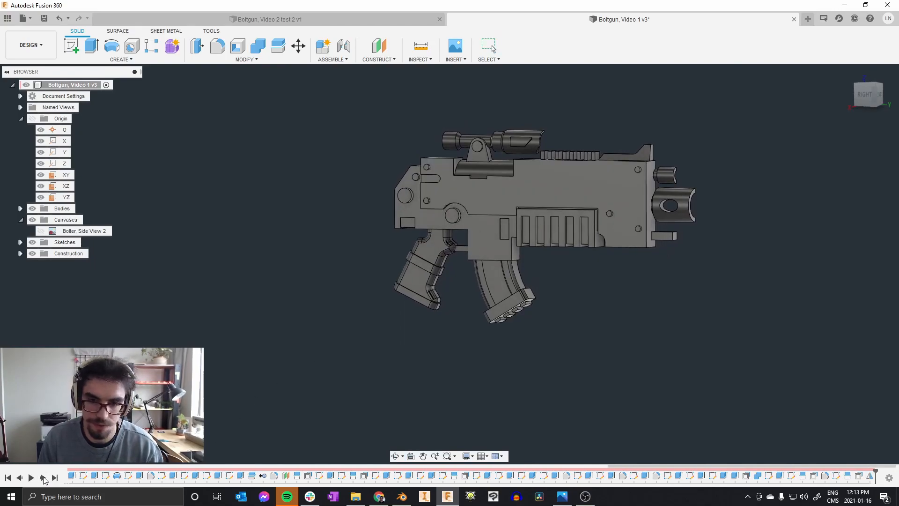
{"action": "mouse_move", "coordinate": [552, 307]}
{"action": "middle_mouse_down", "text": "shift"}
{"action": "mouse_move", "coordinate": [373, 309]}
{"action": "mouse_move", "coordinate": [501, 313]}
{"action": "mouse_move", "coordinate": [529, 331]}
{"action": "middle_mouse_up", "text": "shift"}
{"action": "scroll", "coordinate": [570, 228], "scroll_direction": "up", "scroll_amount": 2}
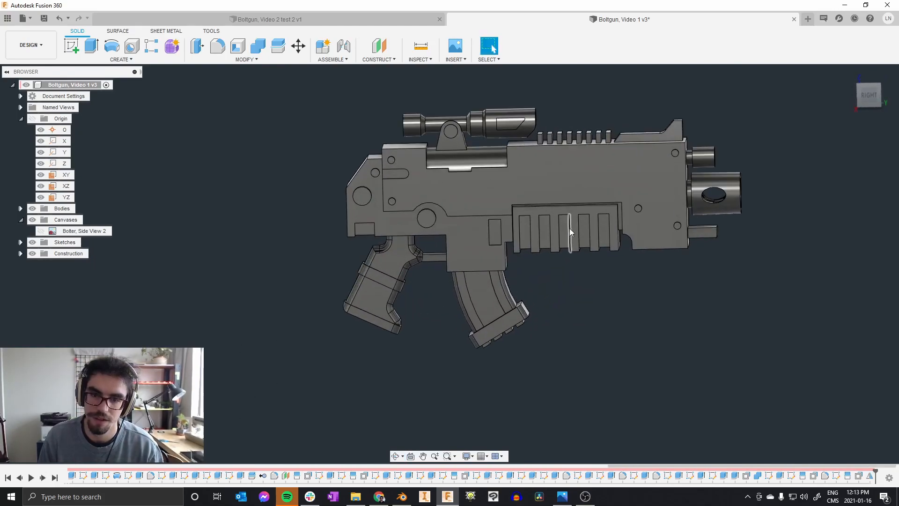
Start a sketch on the receiver's side plate in the right view and show the Bolter, Side View 2 canvas
{"action": "left_click", "coordinate": [874, 95]}
{"action": "scroll", "coordinate": [435, 181], "scroll_direction": "up", "scroll_amount": 5}
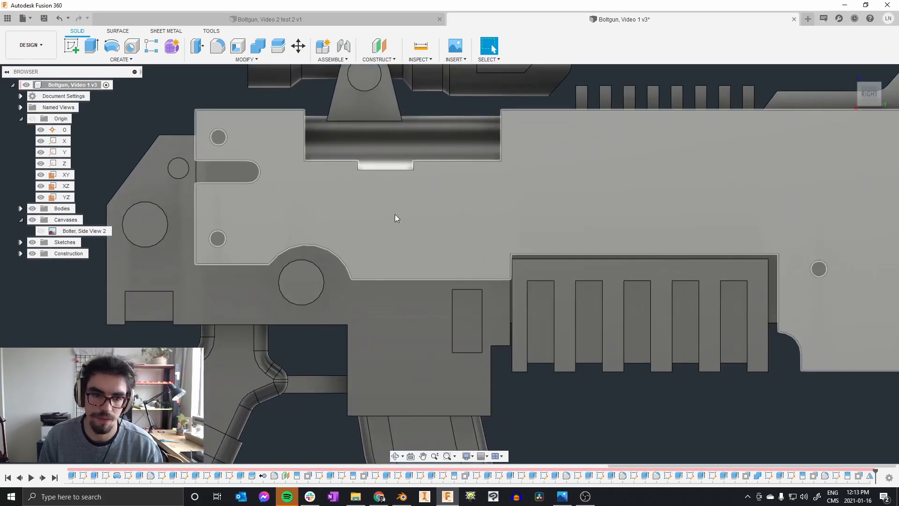
{"action": "key", "text": "c"}
{"action": "left_click", "coordinate": [445, 228]}
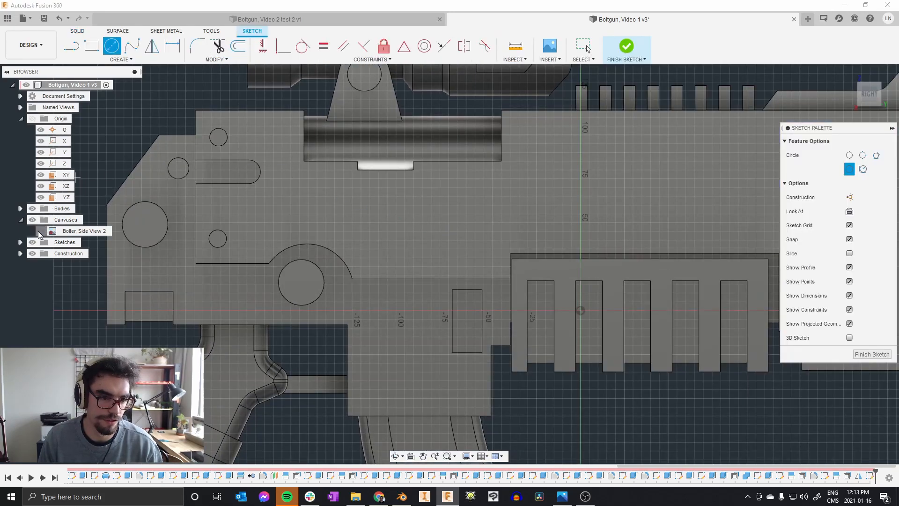
{"action": "left_click", "coordinate": [41, 231]}
{"action": "scroll", "coordinate": [417, 242], "scroll_direction": "up", "scroll_amount": 4}
Sketch a horizontal rectangle over the canvas's slot on the side plate, between the ejection port and the round pin
{"action": "key", "text": "r"}
{"action": "left_click", "coordinate": [299, 199]}
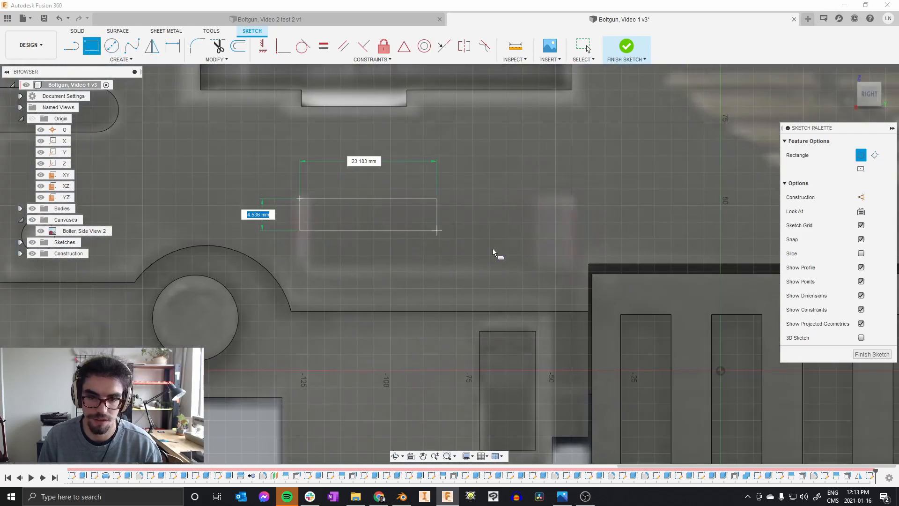
{"action": "left_click", "coordinate": [572, 272]}
{"action": "right_click", "coordinate": [529, 247]}
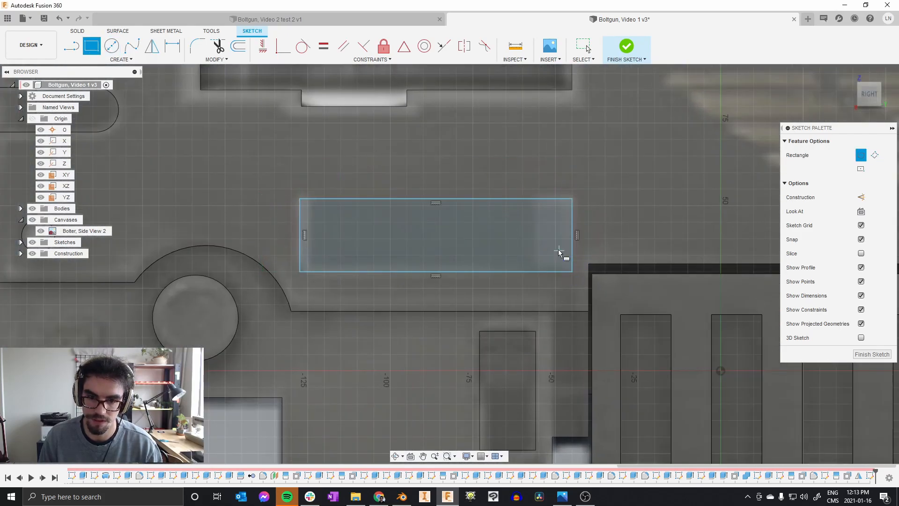
{"action": "left_click", "coordinate": [566, 249]}
Extrude the rectangle by -5 mm as a cut into the receiver's side plate
{"action": "middle_click_drag", "start_coordinate": [473, 245], "coordinate": [516, 256], "text": "shift"}
{"action": "key", "text": "e"}
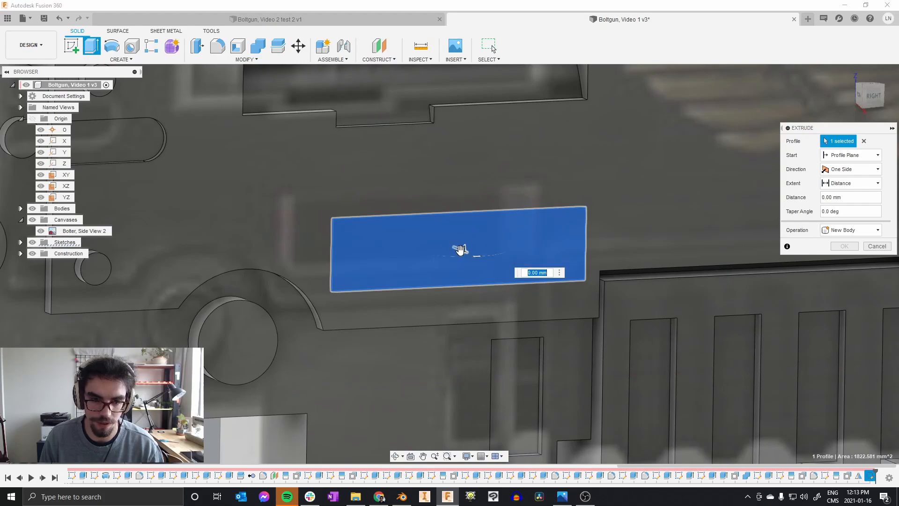
{"action": "type", "text": "-5"}
{"action": "key", "text": "Return"}
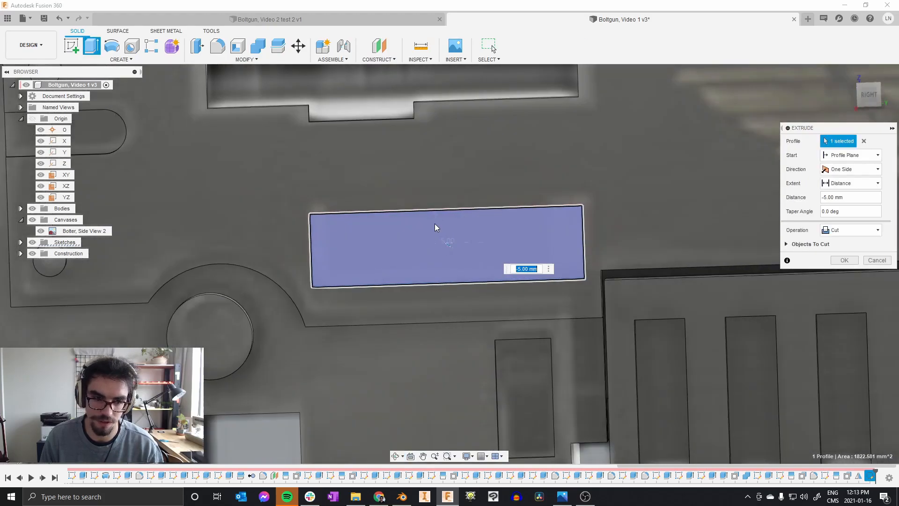
{"action": "key", "text": "Return"}
{"action": "middle_click_drag", "start_coordinate": [440, 225], "coordinate": [538, 270], "text": "shift"}
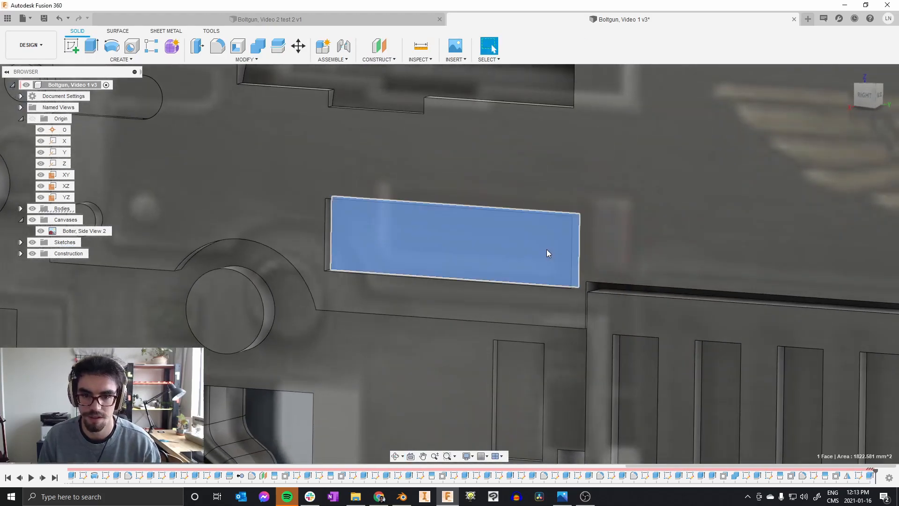
Start a sketch on the slot's floor, project its outline, and draw a rectangle over the slot's muzzle-side end
{"action": "right_click", "coordinate": [547, 251]}
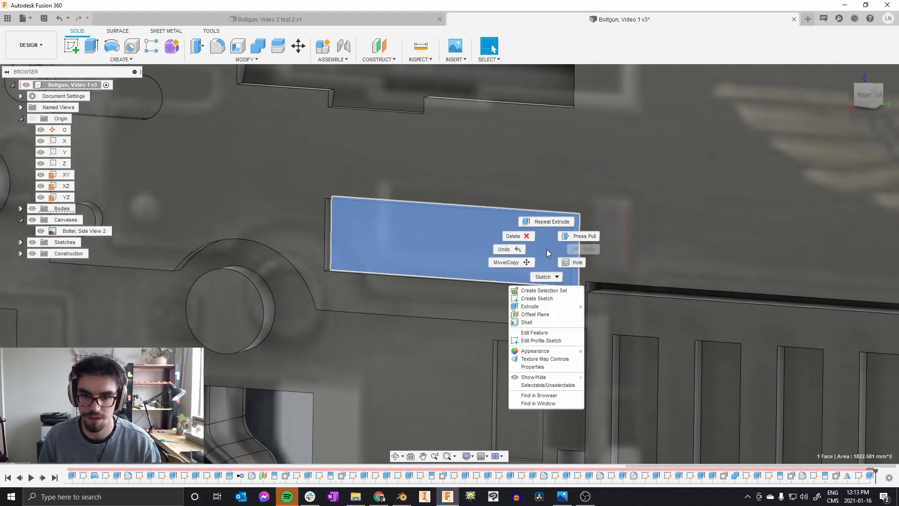
{"action": "left_click", "coordinate": [535, 299]}
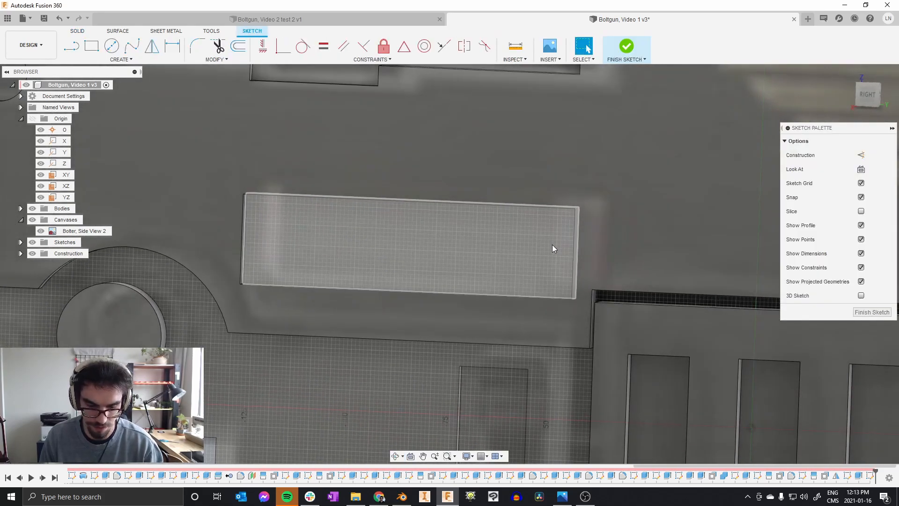
{"action": "key", "text": "p"}
{"action": "left_click", "coordinate": [522, 244]}
{"action": "left_click", "coordinate": [692, 187]}
{"action": "middle_click_drag", "start_coordinate": [729, 183], "coordinate": [581, 215], "text": "shift"}
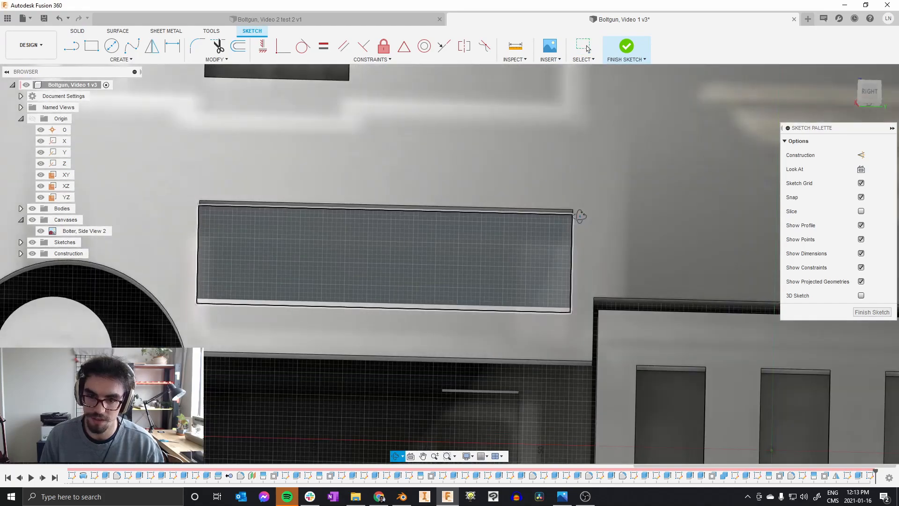
{"action": "key", "text": "r"}
{"action": "left_click", "coordinate": [573, 311]}
Extrude the small rectangle 18 mm outward from the slot and join it to the gun body
{"action": "key", "text": "e"}
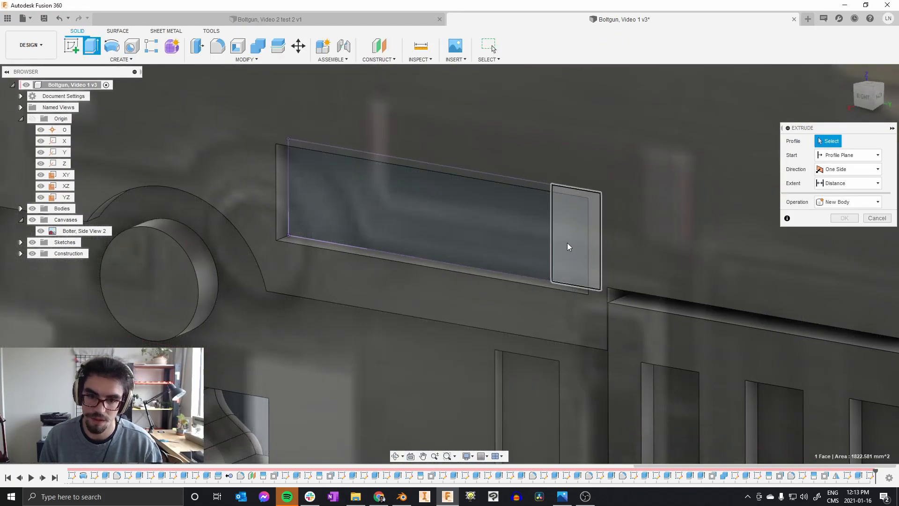
{"action": "left_click", "coordinate": [567, 242]}
{"action": "left_click_drag", "start_coordinate": [568, 243], "coordinate": [526, 269]}
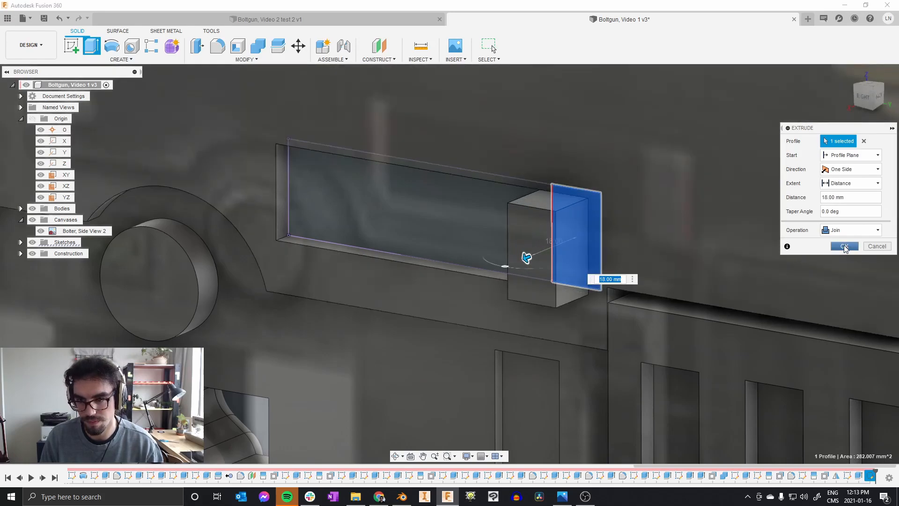
{"action": "left_click", "coordinate": [845, 246]}
{"action": "scroll", "coordinate": [302, 185], "scroll_direction": "down", "scroll_amount": 3}
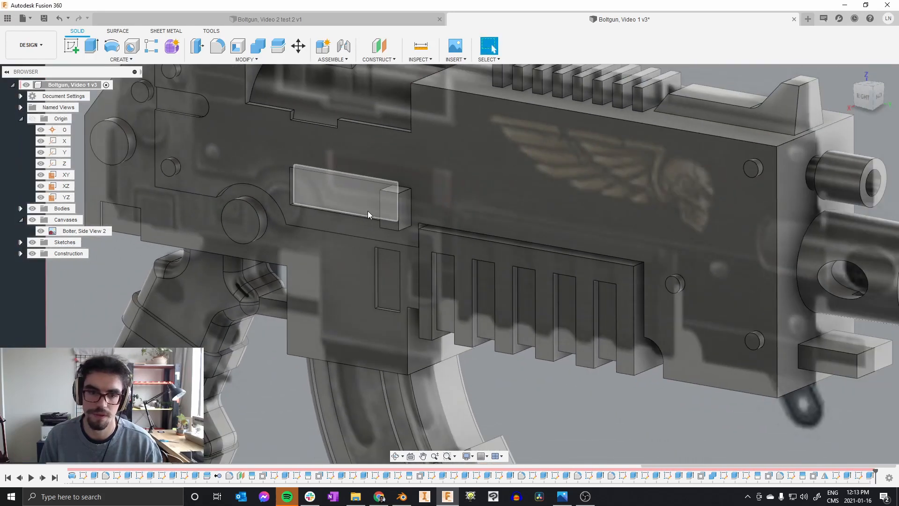
Fillet two edges on the front of the slot's protruding block with a 4 mm radius
{"action": "scroll", "coordinate": [375, 206], "scroll_direction": "up", "scroll_amount": 3}
{"action": "key", "text": "f"}
{"action": "scroll", "coordinate": [394, 183], "scroll_direction": "up", "scroll_amount": 1}
{"action": "left_click", "coordinate": [399, 181]}
{"action": "left_click", "coordinate": [398, 251]}
{"action": "type", "text": "3"}
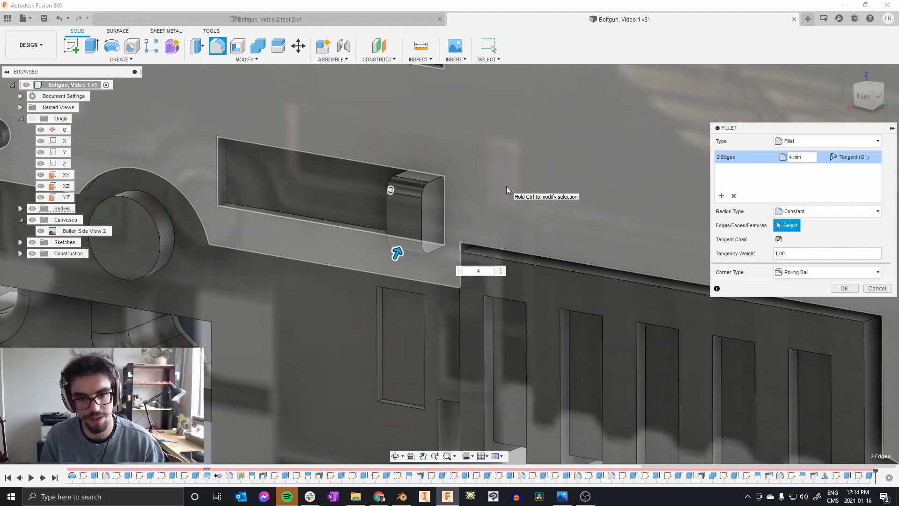
{"action": "key", "text": "Return"}
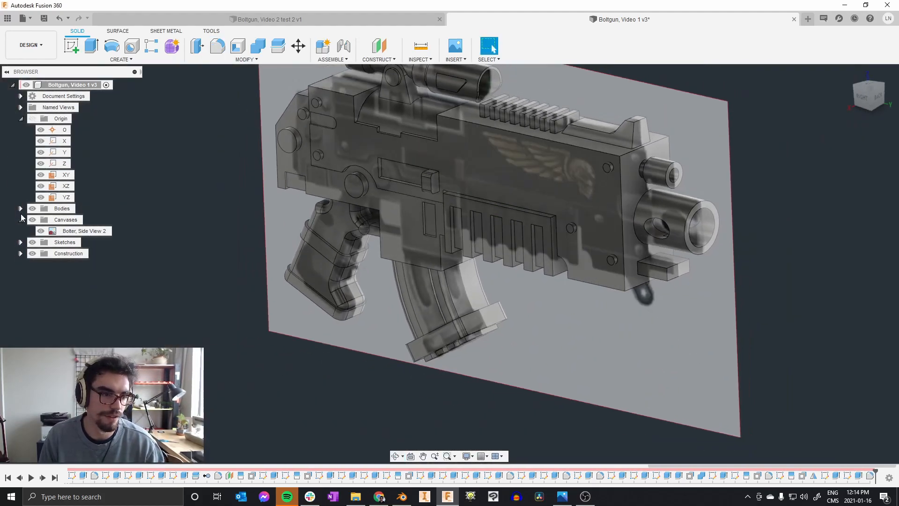
Hide the Bolter, Side View 2 canvas
{"action": "left_click", "coordinate": [41, 231]}
{"action": "scroll", "coordinate": [465, 193], "scroll_direction": "down", "scroll_amount": 3}
{"action": "scroll", "coordinate": [498, 202], "scroll_direction": "up", "scroll_amount": 3}
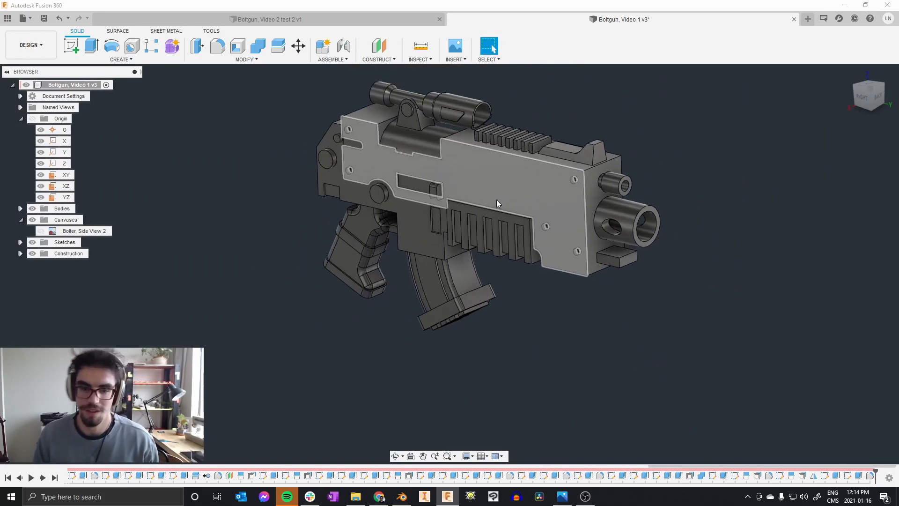
Examine the whole boltgun, then the receiver's side and the underside of the ribbed handguard
{"action": "mouse_move", "coordinate": [494, 204]}
{"action": "middle_mouse_down", "text": "shift"}
{"action": "mouse_move", "coordinate": [480, 171]}
{"action": "mouse_move", "coordinate": [485, 202]}
{"action": "middle_mouse_up", "text": "shift"}
{"action": "scroll", "coordinate": [495, 203], "scroll_direction": "down", "scroll_amount": 2}
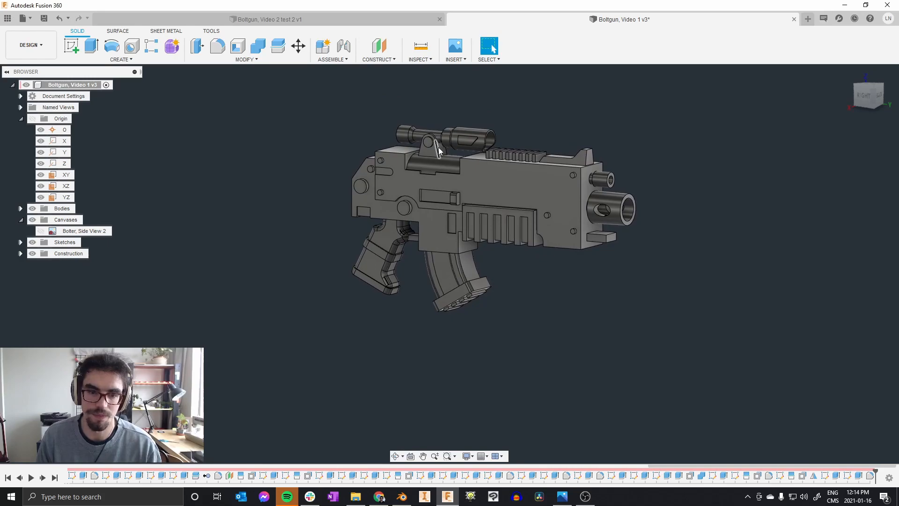
{"action": "scroll", "coordinate": [486, 214], "scroll_direction": "up", "scroll_amount": 3}
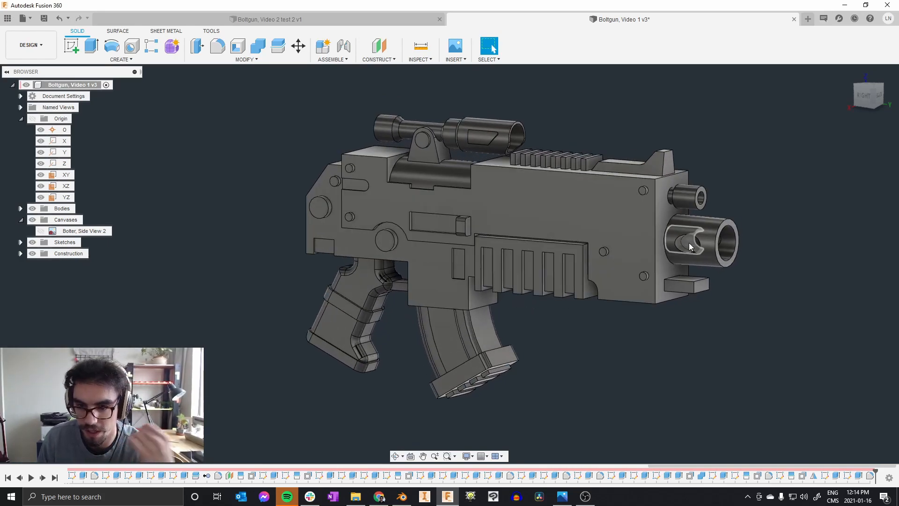
{"action": "scroll", "coordinate": [684, 248], "scroll_direction": "up", "scroll_amount": 2}
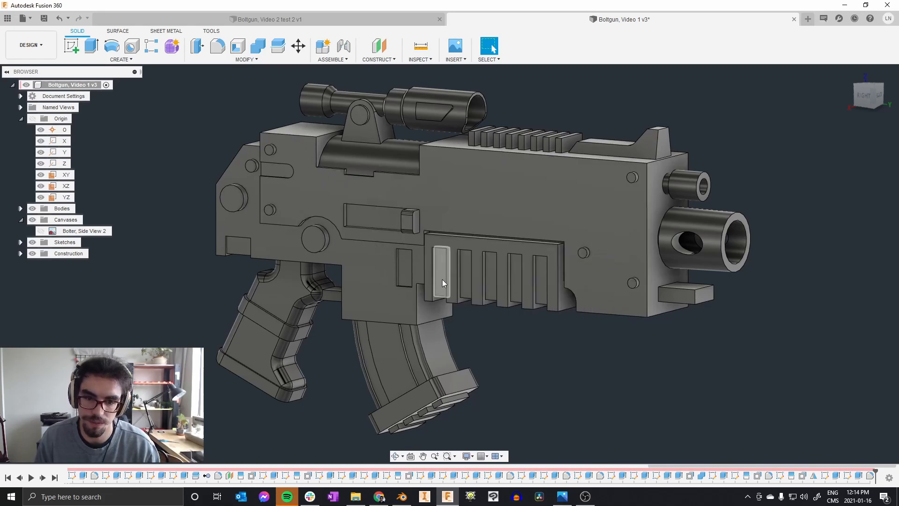
{"action": "middle_click_drag", "start_coordinate": [442, 279], "coordinate": [440, 244], "text": "shift"}
{"action": "scroll", "coordinate": [433, 258], "scroll_direction": "up", "scroll_amount": 3}
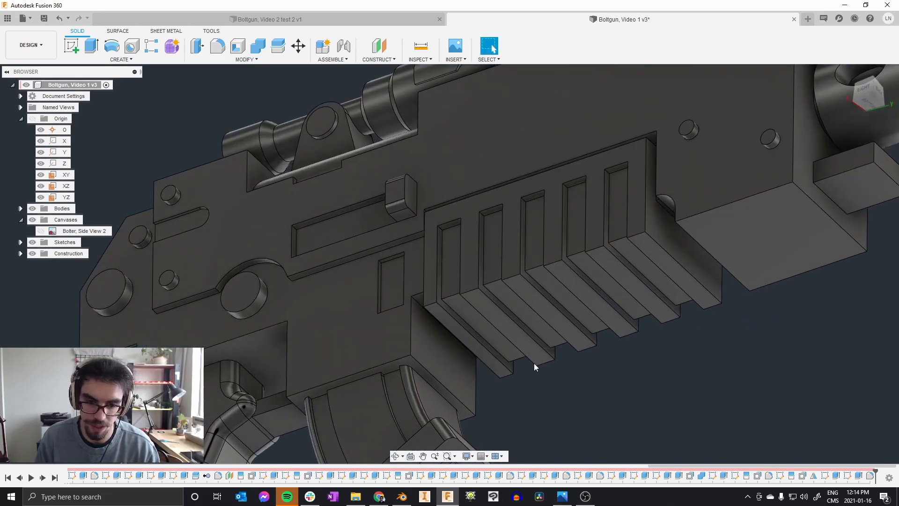
{"action": "middle_click_drag", "start_coordinate": [455, 182], "coordinate": [456, 193], "text": "shift"}
{"action": "middle_click_drag", "start_coordinate": [457, 220], "coordinate": [450, 224], "text": "shift"}
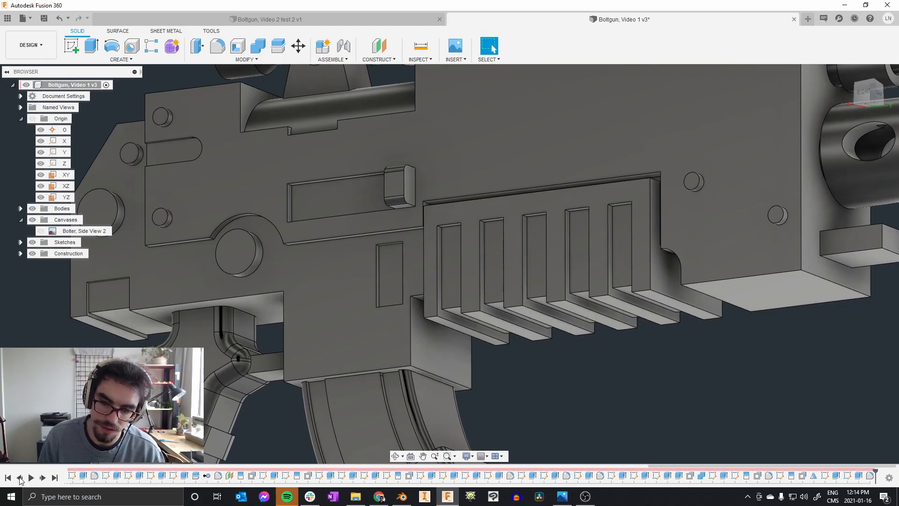
Roll the timeline back to just before the mirror feature, ready to work on the handguard slots
{"action": "left_click_drag", "start_coordinate": [876, 472], "coordinate": [808, 473]}
{"action": "scroll", "coordinate": [573, 240], "scroll_direction": "down", "scroll_amount": 5}
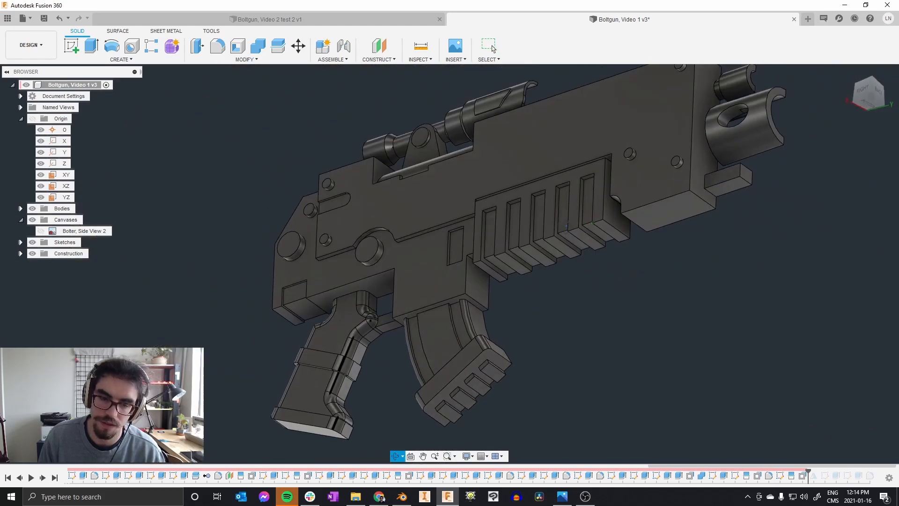
{"action": "scroll", "coordinate": [518, 205], "scroll_direction": "up", "scroll_amount": 3}
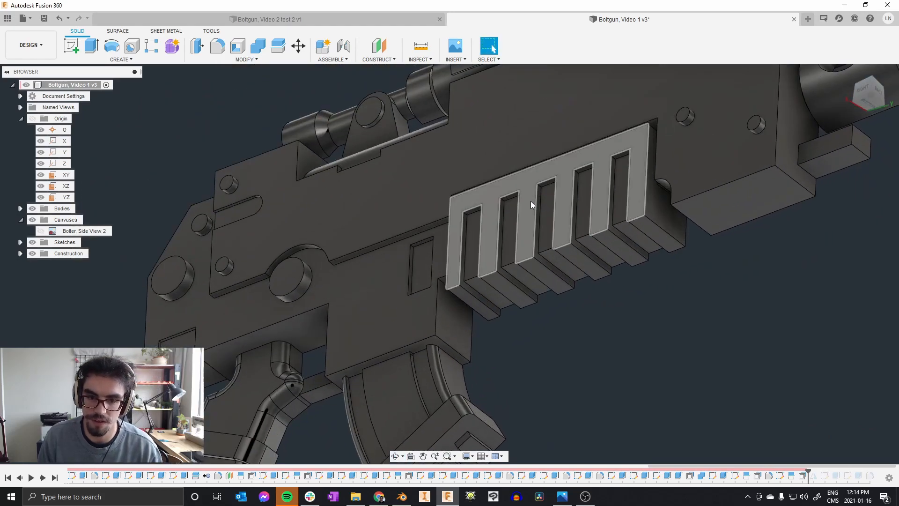
{"action": "scroll", "coordinate": [531, 201], "scroll_direction": "up", "scroll_amount": 4}
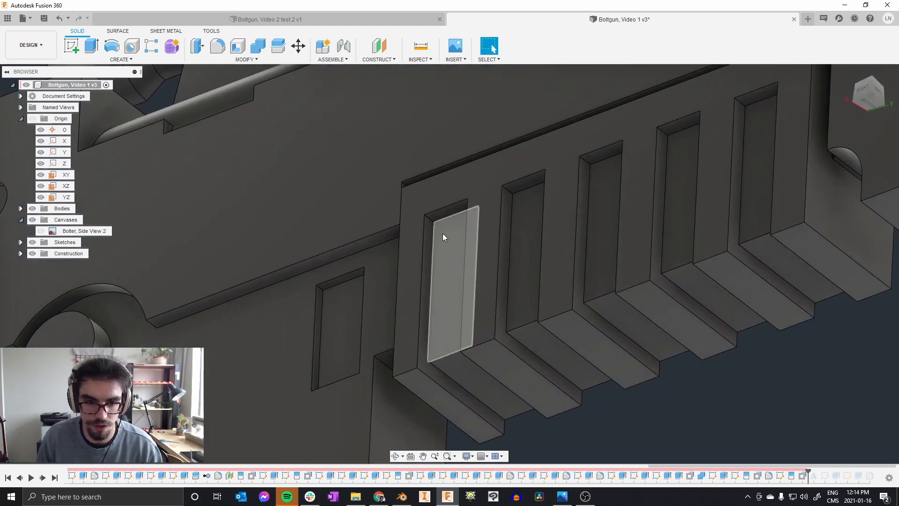
{"action": "scroll", "coordinate": [442, 233], "scroll_direction": "up", "scroll_amount": 3}
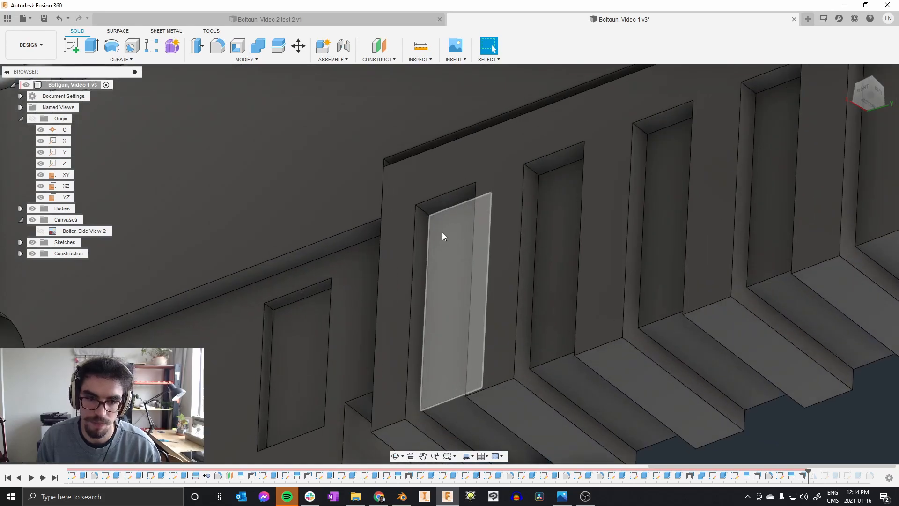
{"action": "key", "text": "f"}
{"action": "left_click", "coordinate": [425, 211]}
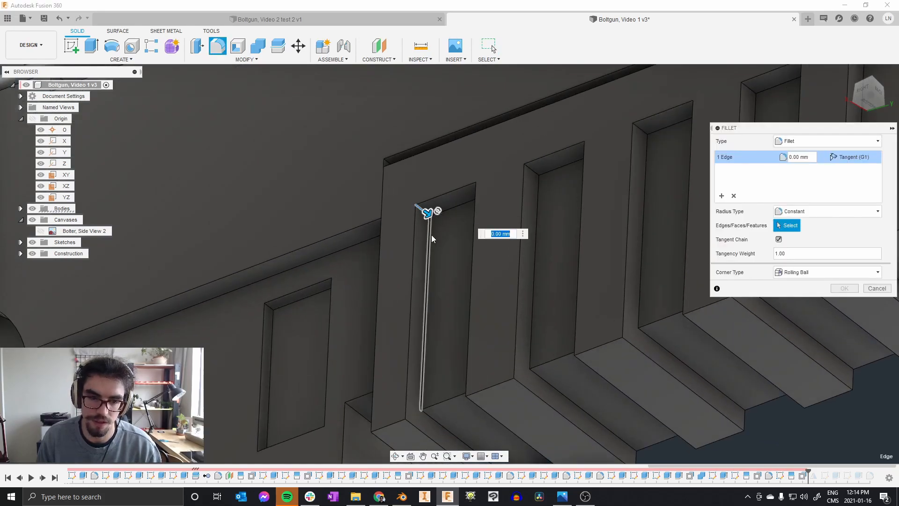
{"action": "key", "text": "Escape"}
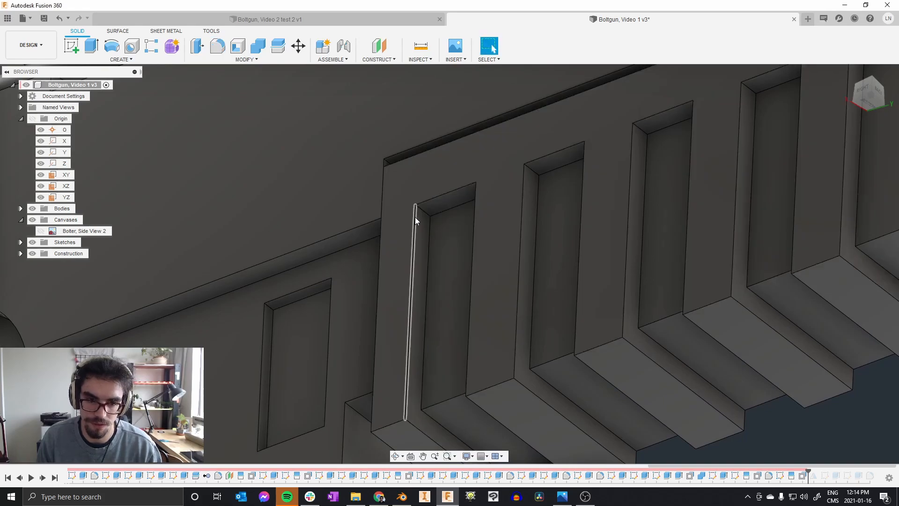
Try a 2 mm fillet on two outer rim edges of the handguard slot nearest the magazine
{"action": "key", "text": "f"}
{"action": "left_click", "coordinate": [416, 215]}
{"action": "scroll", "coordinate": [389, 165], "scroll_direction": "down", "scroll_amount": 2}
{"action": "type", "text": "3"}
{"action": "type", "text": "2"}
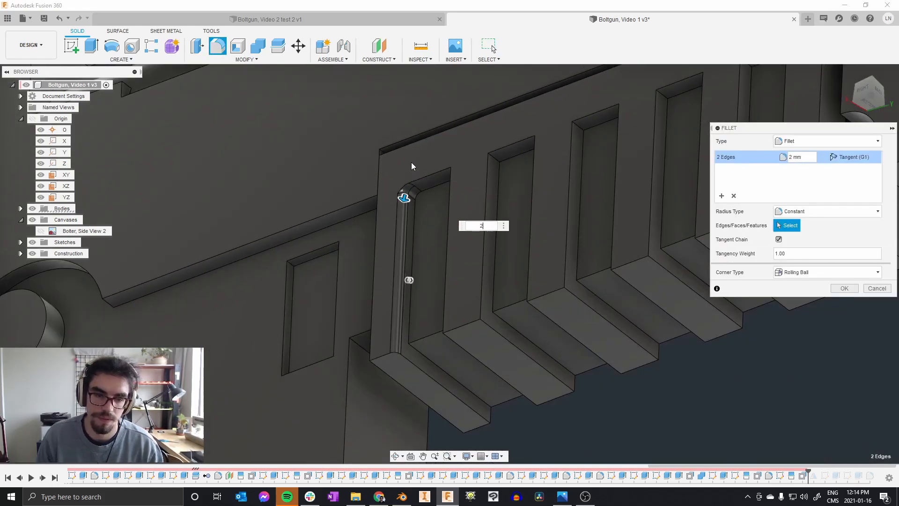
{"action": "scroll", "coordinate": [411, 165], "scroll_direction": "up", "scroll_amount": 4}
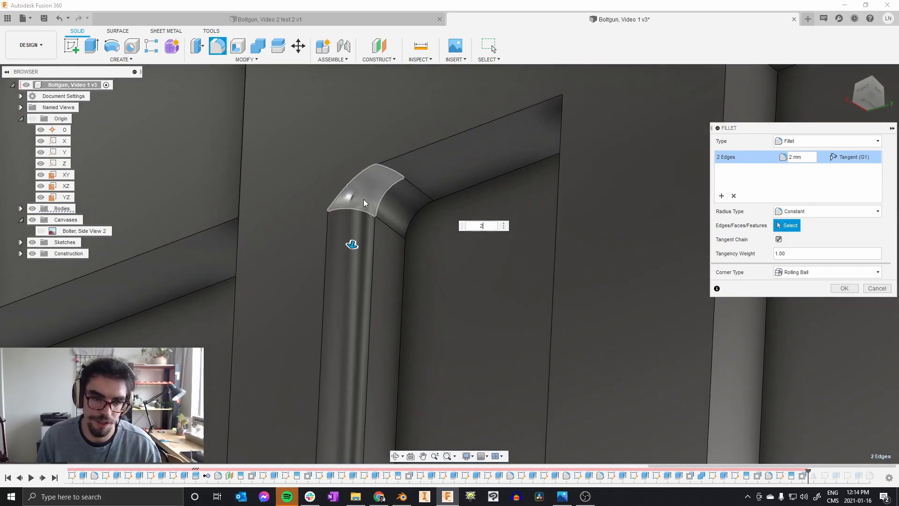
{"action": "key", "text": "Escape"}
{"action": "scroll", "coordinate": [395, 158], "scroll_direction": "down", "scroll_amount": 4}
{"action": "scroll", "coordinate": [394, 169], "scroll_direction": "up", "scroll_amount": 1}
Fillet the two upper corners of the handguard slot nearest the magazine and the adjoining ribs' lower corners with a 3 mm radius
{"action": "key", "text": "f"}
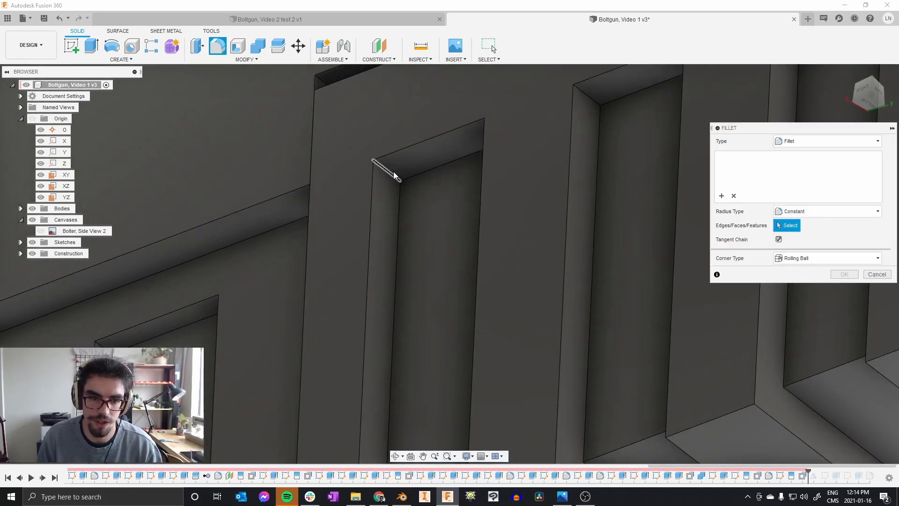
{"action": "left_click", "coordinate": [393, 172]}
{"action": "middle_click_drag", "start_coordinate": [400, 164], "coordinate": [489, 140], "text": "shift"}
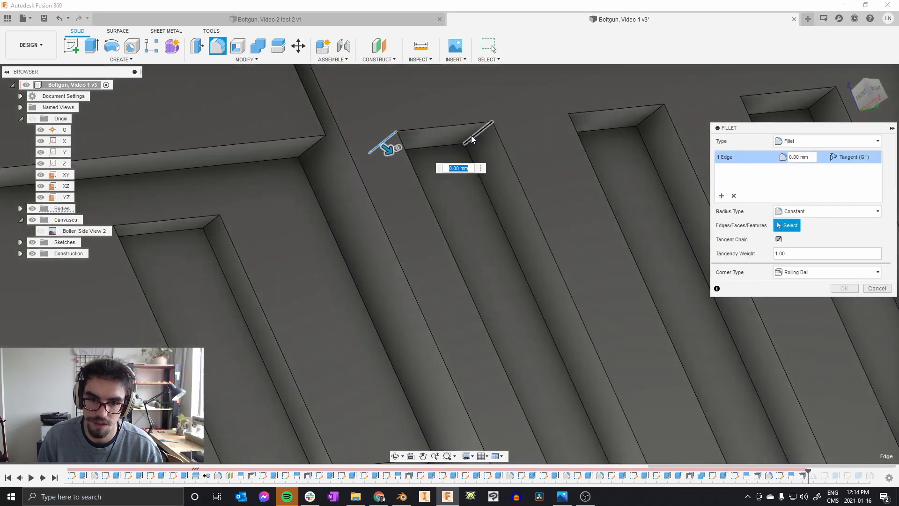
{"action": "left_click", "coordinate": [471, 135]}
{"action": "scroll", "coordinate": [459, 128], "scroll_direction": "down", "scroll_amount": 3}
{"action": "scroll", "coordinate": [457, 126], "scroll_direction": "down", "scroll_amount": 3}
{"action": "scroll", "coordinate": [497, 283], "scroll_direction": "up", "scroll_amount": 2}
{"action": "left_click", "coordinate": [504, 282]}
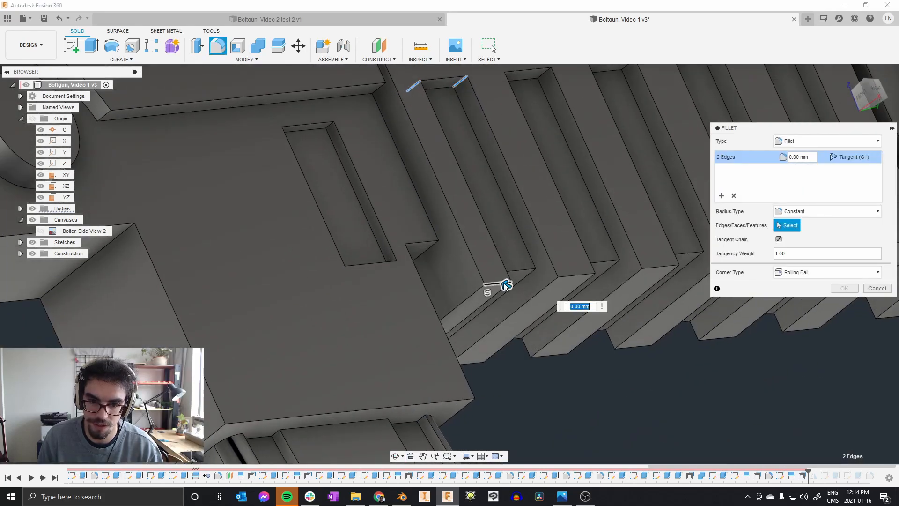
{"action": "left_click", "coordinate": [569, 276]}
{"action": "type", "text": "3"}
{"action": "middle_click_drag", "start_coordinate": [525, 201], "coordinate": [538, 277], "text": "shift"}
{"action": "key", "text": "Return"}
{"action": "scroll", "coordinate": [457, 325], "scroll_direction": "down", "scroll_amount": 3}
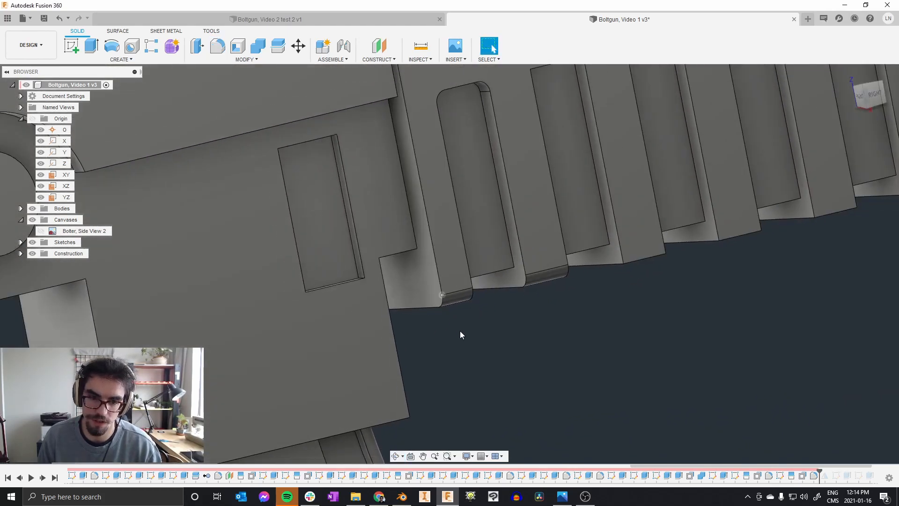
Fillet the outer rim of the rounded handguard slot with a 1 mm radius
{"action": "scroll", "coordinate": [479, 146], "scroll_direction": "up", "scroll_amount": 2}
{"action": "key", "text": "f"}
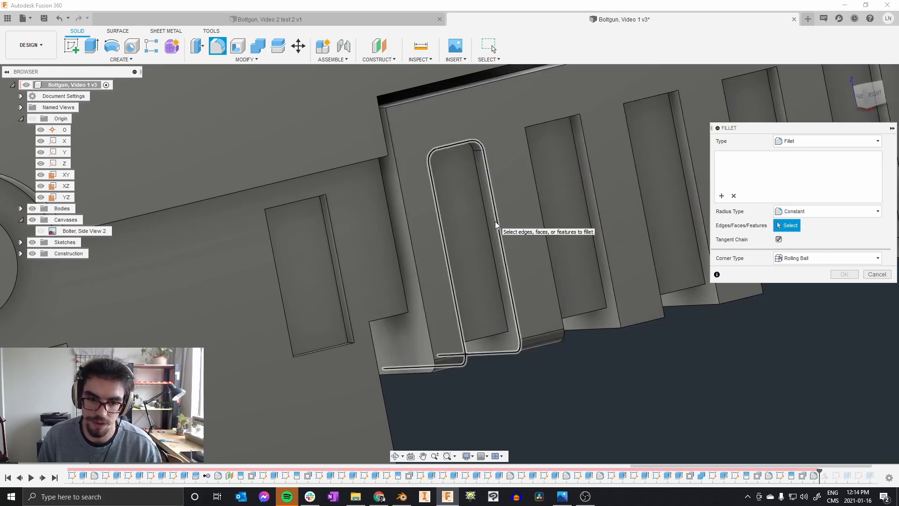
{"action": "left_click", "coordinate": [496, 221]}
{"action": "middle_click_drag", "start_coordinate": [458, 237], "coordinate": [605, 302], "text": "shift"}
{"action": "type", "text": "1"}
{"action": "middle_click_drag", "start_coordinate": [484, 178], "coordinate": [525, 134], "text": "shift"}
{"action": "scroll", "coordinate": [491, 172], "scroll_direction": "up", "scroll_amount": 2}
{"action": "key", "text": "Return"}
{"action": "scroll", "coordinate": [488, 150], "scroll_direction": "up", "scroll_amount": 3}
{"action": "left_click", "coordinate": [477, 157]}
{"action": "scroll", "coordinate": [525, 133], "scroll_direction": "down", "scroll_amount": 3}
{"action": "left_click", "coordinate": [561, 361]}
{"action": "middle_click_drag", "start_coordinate": [561, 361], "coordinate": [555, 318], "text": "shift"}
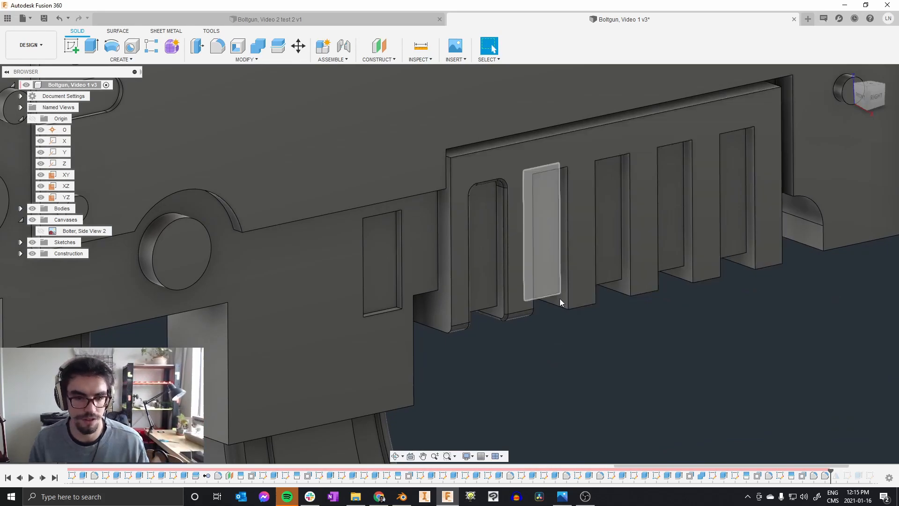
{"action": "middle_click_drag", "start_coordinate": [585, 357], "coordinate": [569, 341], "text": "shift"}
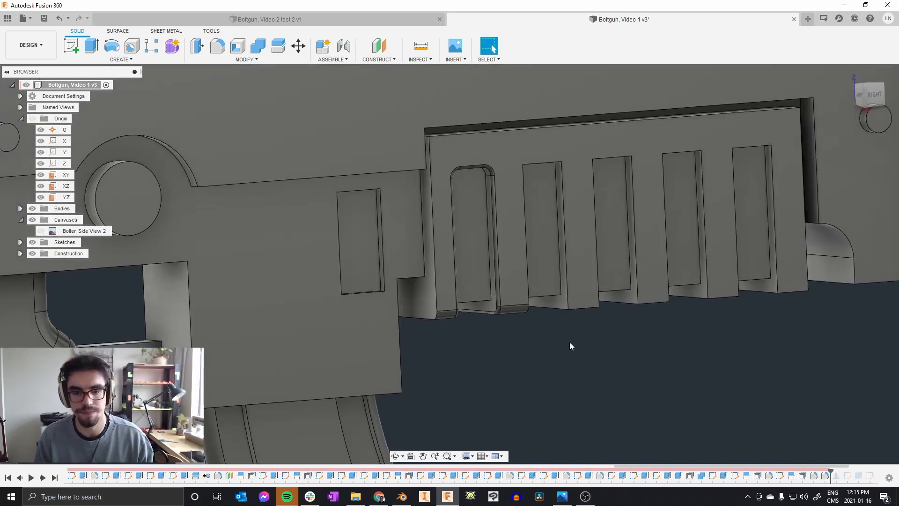
Undo the handguard slot fillets and roll the timeline forward to its end
{"action": "scroll", "coordinate": [568, 368], "scroll_direction": "down", "scroll_amount": 4}
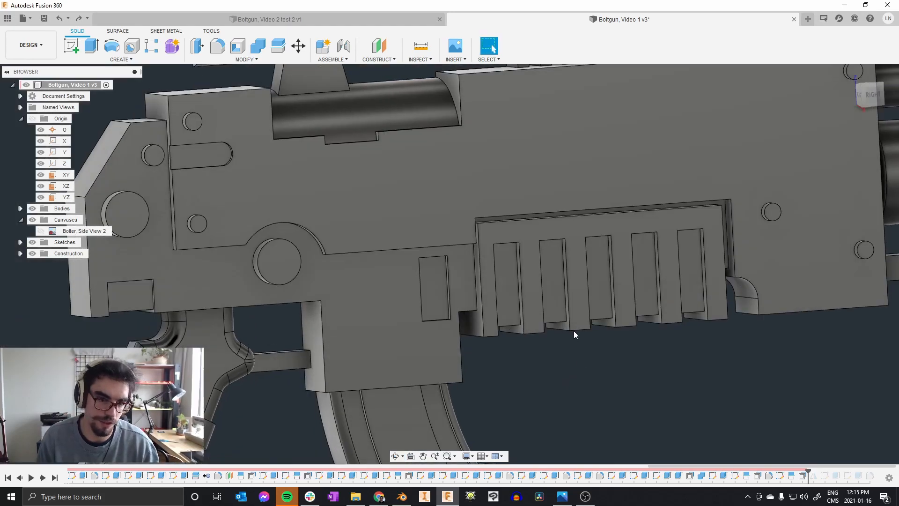
{"action": "scroll", "coordinate": [574, 331], "scroll_direction": "down", "scroll_amount": 5}
{"action": "middle_click_drag", "start_coordinate": [543, 300], "coordinate": [484, 240], "text": "shift"}
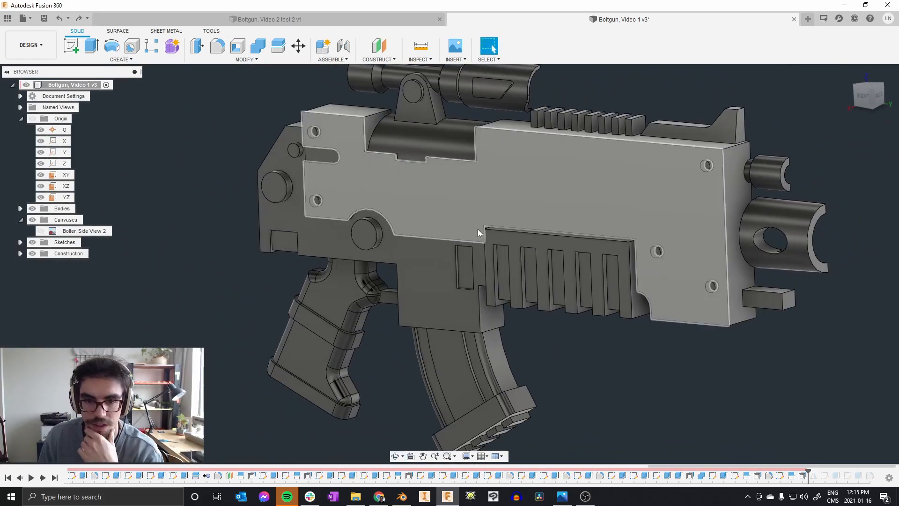
{"action": "scroll", "coordinate": [515, 230], "scroll_direction": "down", "scroll_amount": 3}
{"action": "scroll", "coordinate": [511, 232], "scroll_direction": "up", "scroll_amount": 4}
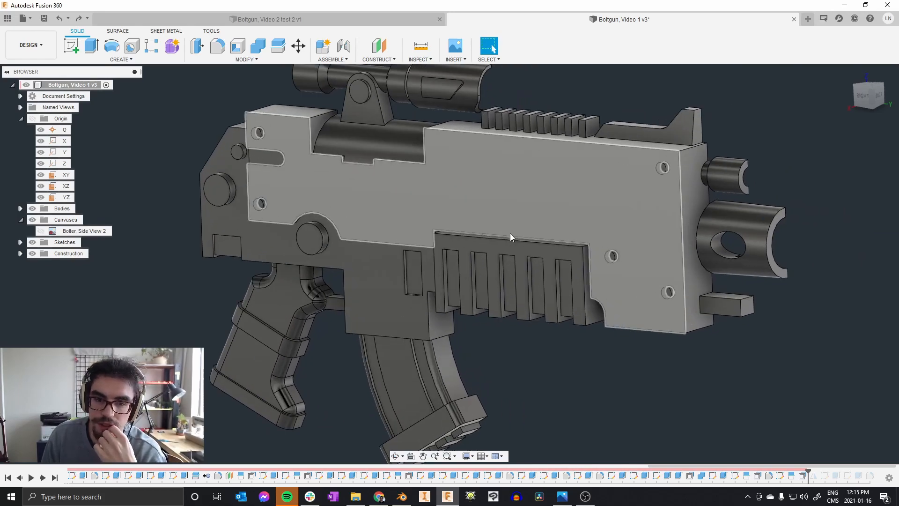
{"action": "left_click", "coordinate": [53, 477]}
{"action": "scroll", "coordinate": [617, 311], "scroll_direction": "down", "scroll_amount": 2}
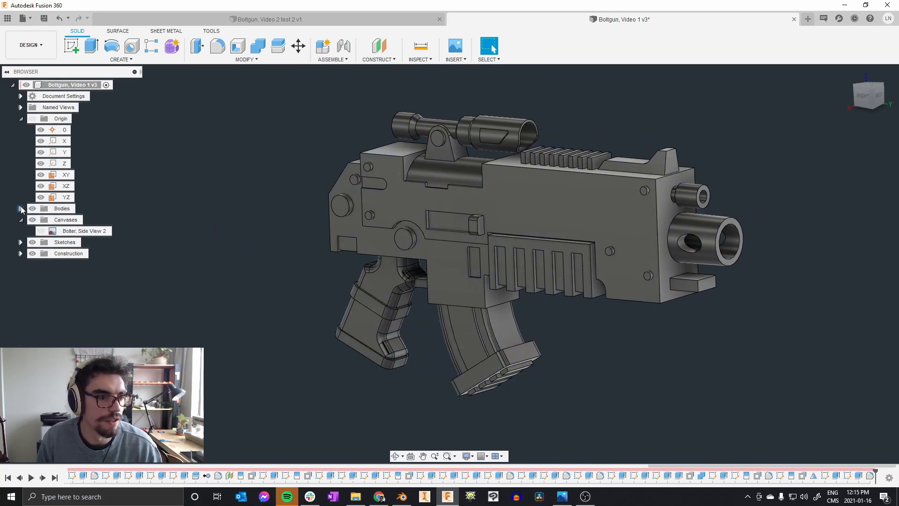
Try to fillet all faces and edges of the whole gun body at once with a 1 mm radius
{"action": "left_click", "coordinate": [20, 208]}
{"action": "left_click", "coordinate": [70, 220]}
{"action": "key", "text": "f"}
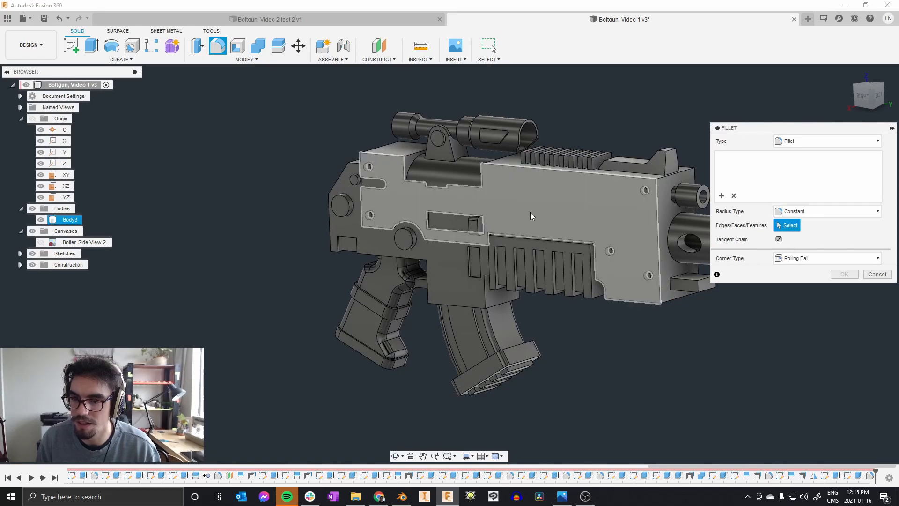
{"action": "scroll", "coordinate": [547, 222], "scroll_direction": "down", "scroll_amount": 3}
{"action": "left_click_drag", "start_coordinate": [345, 130], "coordinate": [673, 336]}
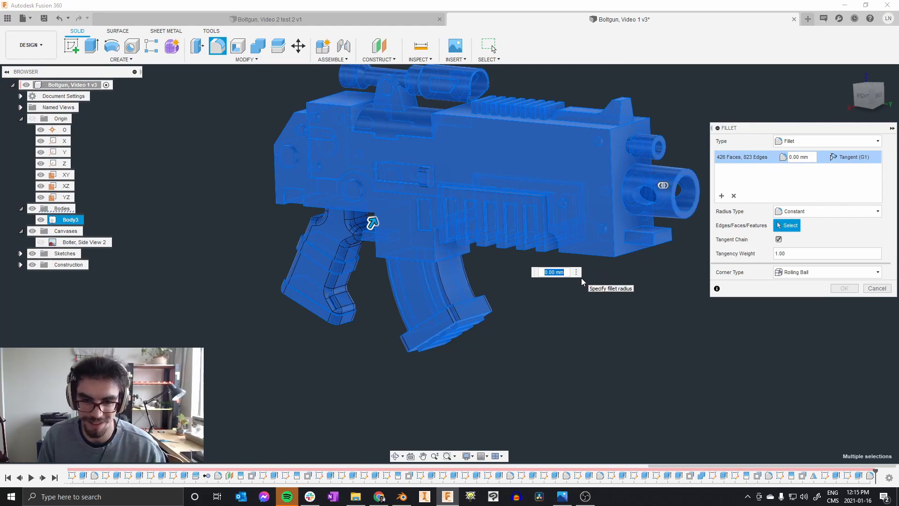
{"action": "type", "text": "1"}
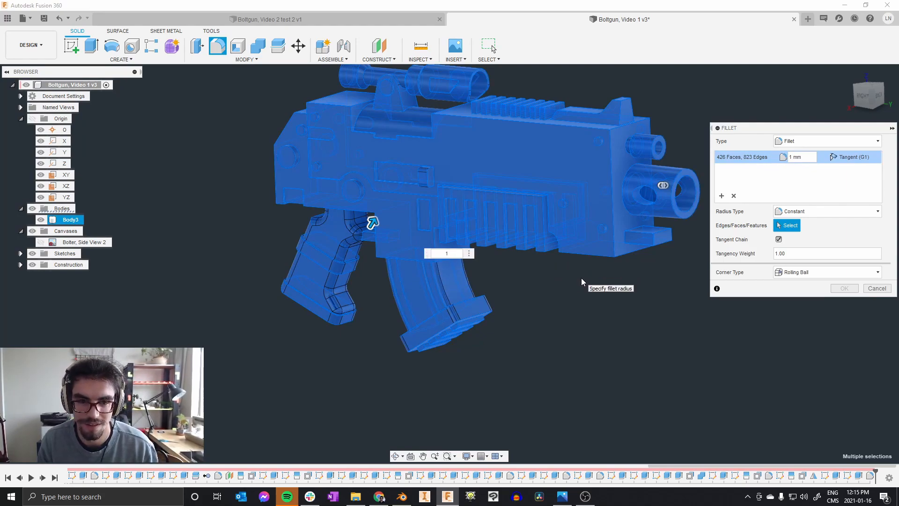
{"action": "scroll", "coordinate": [606, 274], "scroll_direction": "down", "scroll_amount": 1}
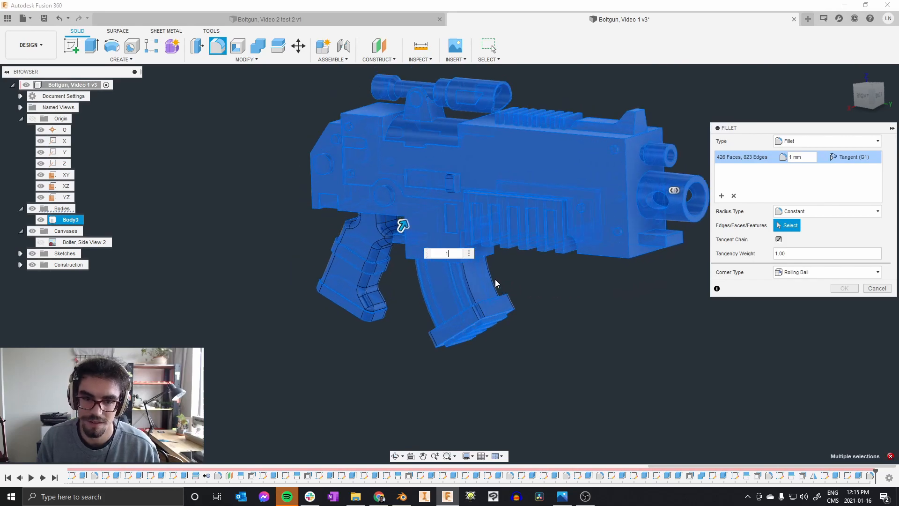
{"action": "scroll", "coordinate": [496, 279], "scroll_direction": "up", "scroll_amount": 2}
{"action": "key", "text": "Escape"}
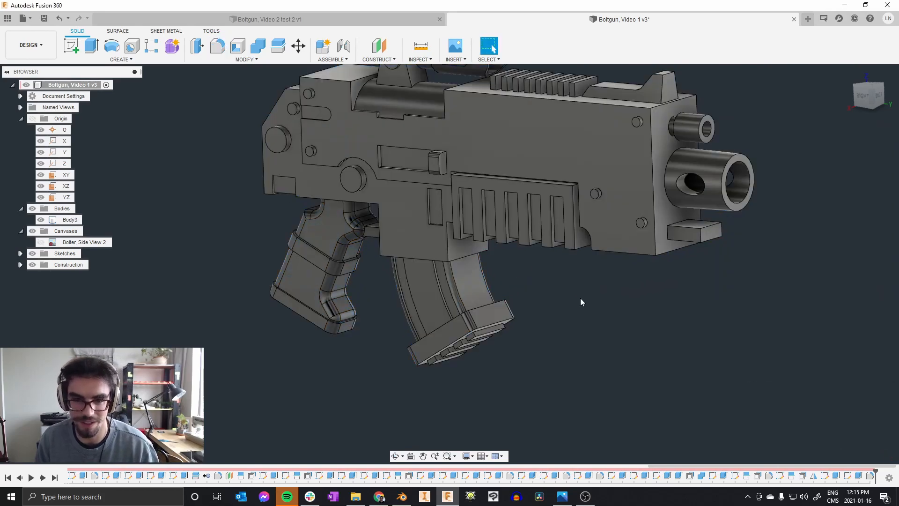
{"action": "scroll", "coordinate": [581, 300], "scroll_direction": "down", "scroll_amount": 3}
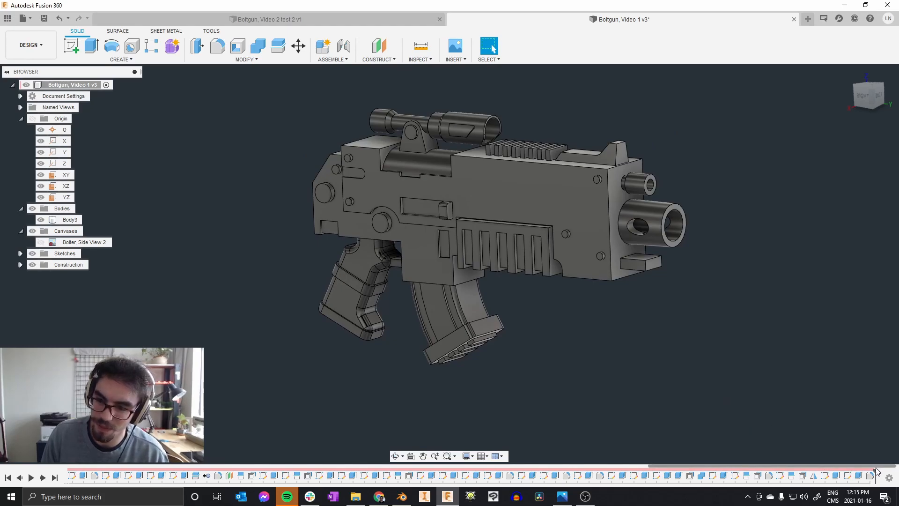
Roll the timeline back to just before the mirror feature, leaving only one half of the gun
{"action": "left_click_drag", "start_coordinate": [876, 471], "coordinate": [808, 472]}
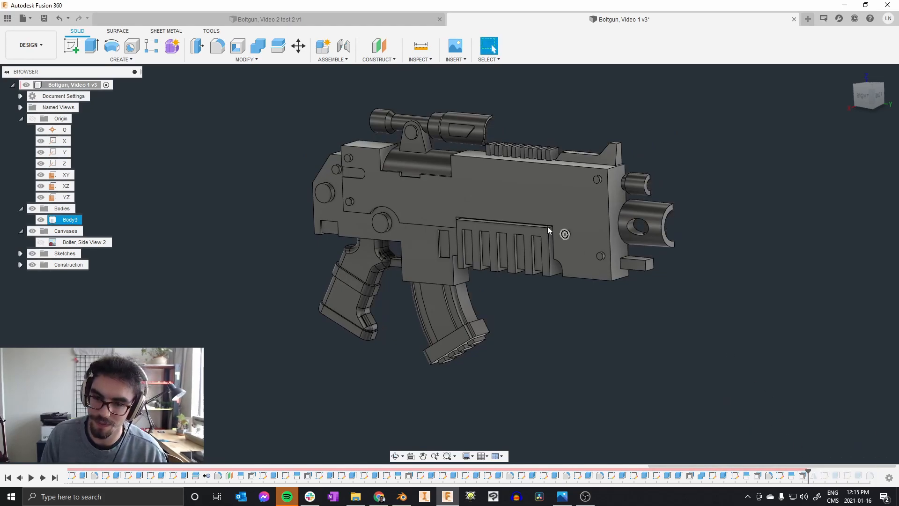
{"action": "left_click", "coordinate": [556, 236]}
{"action": "scroll", "coordinate": [543, 230], "scroll_direction": "down", "scroll_amount": 3}
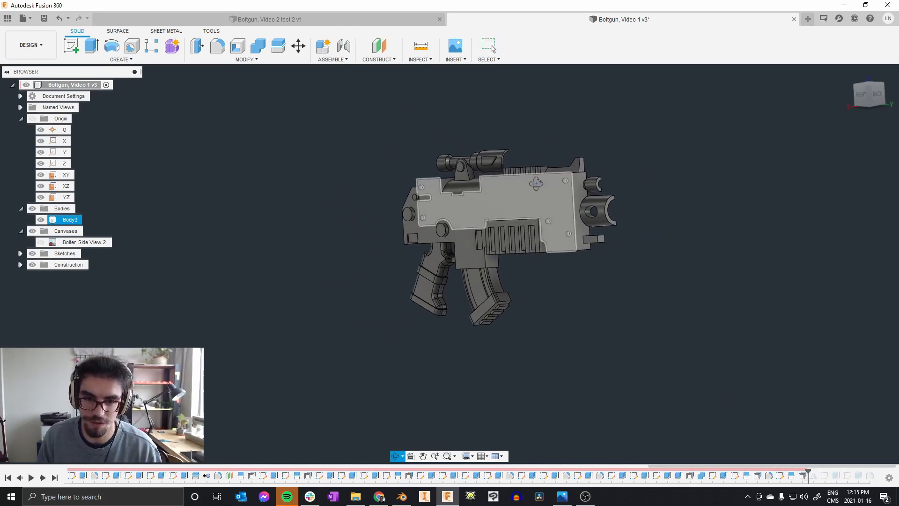
{"action": "middle_click_drag", "start_coordinate": [539, 181], "coordinate": [518, 231], "text": "shift"}
{"action": "scroll", "coordinate": [494, 257], "scroll_direction": "up", "scroll_amount": 3}
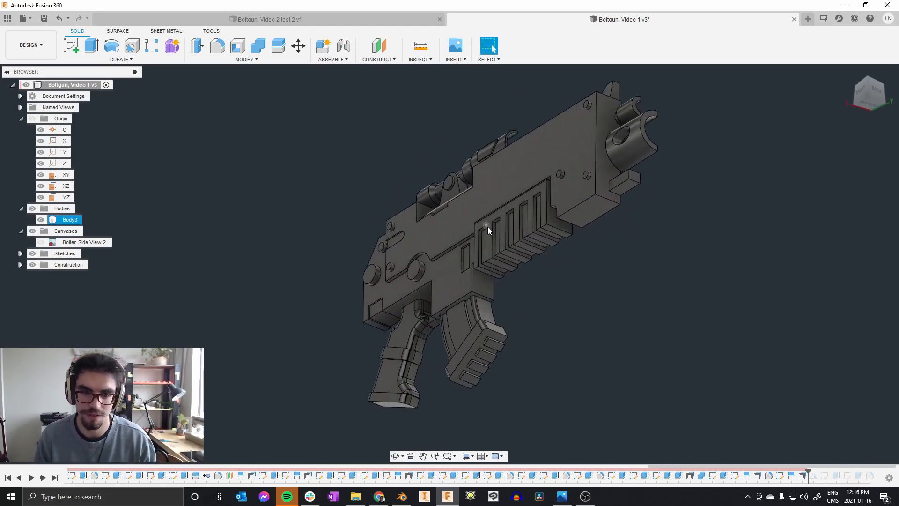
Fillet the two upper corners of each of the five handguard slots with a 3 mm radius
{"action": "scroll", "coordinate": [493, 235], "scroll_direction": "up", "scroll_amount": 5}
{"action": "scroll", "coordinate": [493, 234], "scroll_direction": "up", "scroll_amount": 5}
{"action": "left_click", "coordinate": [454, 226]}
{"action": "key", "text": "f"}
{"action": "left_click", "coordinate": [442, 228]}
{"action": "left_click", "coordinate": [574, 151]}
{"action": "left_click", "coordinate": [606, 128]}
{"action": "left_click", "coordinate": [653, 101]}
{"action": "middle_click_drag", "start_coordinate": [653, 101], "coordinate": [461, 185]}
{"action": "left_click", "coordinate": [498, 161]}
{"action": "left_click", "coordinate": [542, 133]}
{"action": "middle_click_drag", "start_coordinate": [568, 127], "coordinate": [411, 319]}
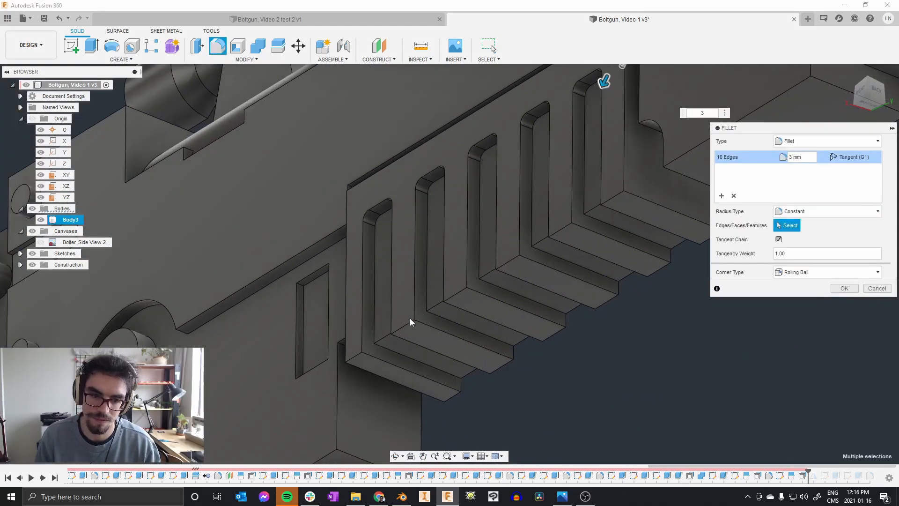
{"action": "key", "text": "Return"}
Fillet the lower outer edges of the six handguard ribs with a 5 mm radius
{"action": "key", "text": "f"}
{"action": "left_click", "coordinate": [348, 354]}
{"action": "left_click", "coordinate": [407, 314]}
{"action": "left_click", "coordinate": [485, 269]}
{"action": "middle_click_drag", "start_coordinate": [485, 268], "coordinate": [470, 282], "text": "shift"}
{"action": "left_click", "coordinate": [542, 246]}
{"action": "left_click", "coordinate": [603, 217]}
{"action": "left_click", "coordinate": [662, 188]}
{"action": "type", "text": "5"}
{"action": "key", "text": "Return"}
Fillet the lower edges of the five recessed surfaces between the handguard ribs with a 5 mm radius
{"action": "key", "text": "f"}
{"action": "left_click", "coordinate": [638, 190]}
{"action": "left_click", "coordinate": [579, 219]}
{"action": "left_click", "coordinate": [519, 249]}
{"action": "left_click", "coordinate": [461, 278]}
{"action": "left_click", "coordinate": [398, 308]}
{"action": "type", "text": "5"}
{"action": "key", "text": "Return"}
Fillet the rims of all five handguard slots with a 1 mm radius
{"action": "key", "text": "f"}
{"action": "left_click", "coordinate": [410, 230]}
{"action": "left_click", "coordinate": [470, 206]}
{"action": "left_click", "coordinate": [530, 196]}
{"action": "left_click", "coordinate": [591, 178]}
{"action": "middle_click_drag", "start_coordinate": [651, 396], "coordinate": [531, 486]}
{"action": "left_click", "coordinate": [589, 321]}
{"action": "middle_click_drag", "start_coordinate": [588, 322], "coordinate": [564, 381], "text": "shift"}
{"action": "type", "text": "1"}
{"action": "key", "text": "Return"}
Fillet the outer outline edges of the ribbed handguard panel
{"action": "middle_click_drag", "start_coordinate": [526, 355], "coordinate": [579, 211], "text": "shift"}
{"action": "key", "text": "f"}
{"action": "left_click", "coordinate": [352, 164]}
{"action": "left_click", "coordinate": [552, 203]}
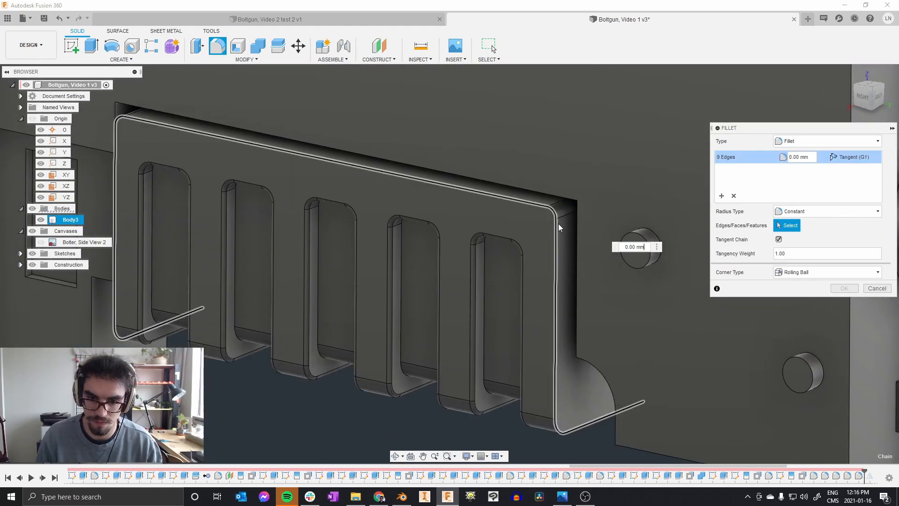
{"action": "key", "text": "Return"}
Fillet the receiver's outline corners around the rear, magazine well, front end and scope recess with an 8 mm radius
{"action": "scroll", "coordinate": [550, 218], "scroll_direction": "down", "scroll_amount": 10}
{"action": "middle_click_drag", "start_coordinate": [577, 397], "coordinate": [415, 325], "text": "shift"}
{"action": "scroll", "coordinate": [407, 316], "scroll_direction": "down", "scroll_amount": 3}
{"action": "scroll", "coordinate": [242, 275], "scroll_direction": "up", "scroll_amount": 7}
{"action": "key", "text": "f"}
{"action": "left_click", "coordinate": [260, 255]}
{"action": "type", "text": "8"}
{"action": "left_click", "coordinate": [314, 164]}
{"action": "left_click", "coordinate": [342, 158]}
{"action": "left_click", "coordinate": [369, 137]}
{"action": "left_click", "coordinate": [448, 115]}
{"action": "left_click", "coordinate": [258, 394]}
{"action": "left_click", "coordinate": [466, 366]}
{"action": "scroll", "coordinate": [477, 262], "scroll_direction": "down", "scroll_amount": 3}
{"action": "scroll", "coordinate": [476, 382], "scroll_direction": "up", "scroll_amount": 3}
{"action": "left_click", "coordinate": [473, 372]}
{"action": "left_click", "coordinate": [605, 353]}
{"action": "left_click", "coordinate": [615, 277]}
{"action": "left_click", "coordinate": [620, 269]}
{"action": "scroll", "coordinate": [456, 312], "scroll_direction": "down", "scroll_amount": 5}
{"action": "scroll", "coordinate": [544, 289], "scroll_direction": "up", "scroll_amount": 6}
{"action": "left_click", "coordinate": [542, 300]}
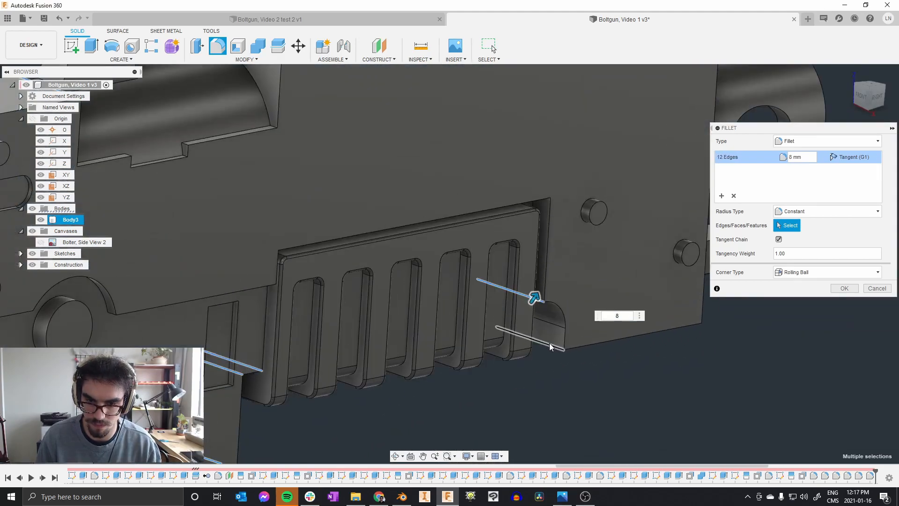
{"action": "left_click", "coordinate": [550, 344]}
{"action": "scroll", "coordinate": [552, 335], "scroll_direction": "down", "scroll_amount": 5}
{"action": "left_click", "coordinate": [667, 315]}
{"action": "scroll", "coordinate": [665, 89], "scroll_direction": "up", "scroll_amount": 4}
{"action": "left_click", "coordinate": [668, 102]}
{"action": "left_click", "coordinate": [298, 186]}
{"action": "scroll", "coordinate": [300, 188], "scroll_direction": "down", "scroll_amount": 4}
{"action": "key", "text": "Return"}
Remove the rear top edge of the receiver from the 8 mm fillet
{"action": "scroll", "coordinate": [154, 221], "scroll_direction": "up", "scroll_amount": 5}
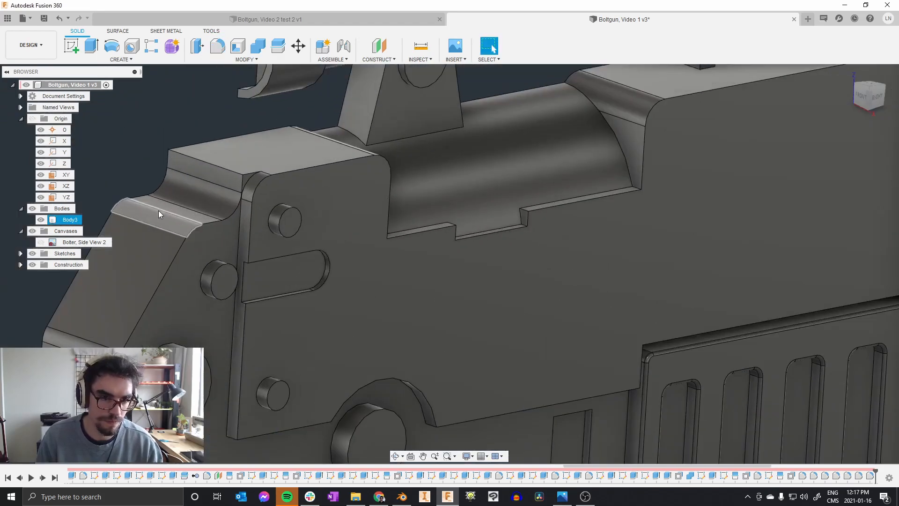
{"action": "double_click", "coordinate": [870, 476]}
{"action": "left_click", "coordinate": [227, 162]}
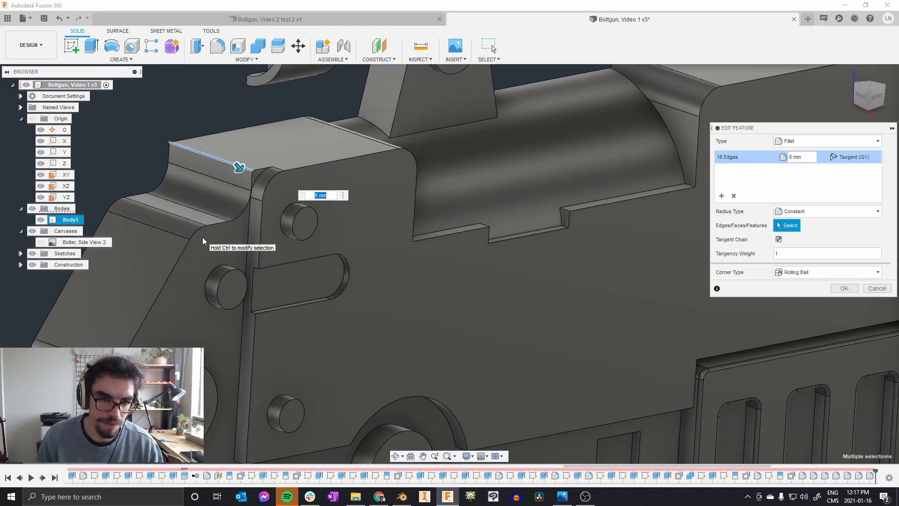
{"action": "key", "text": "Return"}
Fillet the rear top edge of the receiver with a 5 mm radius
{"action": "middle_click_drag", "start_coordinate": [235, 202], "coordinate": [192, 197], "text": "shift"}
{"action": "scroll", "coordinate": [183, 136], "scroll_direction": "up", "scroll_amount": 3}
{"action": "key", "text": "f"}
{"action": "left_click", "coordinate": [245, 142]}
{"action": "type", "text": "5"}
{"action": "key", "text": "Return"}
Fillet the outer side edges along the receiver's outline with a 1 mm radius
{"action": "key", "text": "f"}
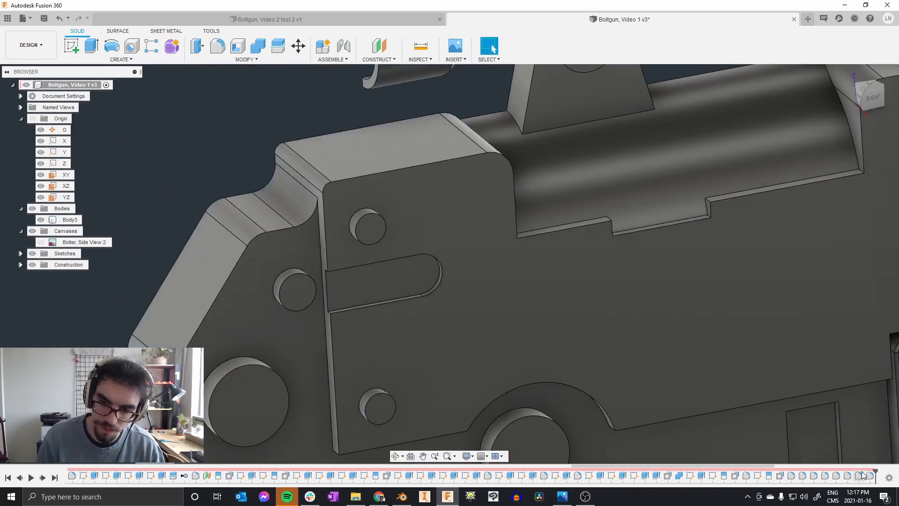
{"action": "type", "text": "1"}
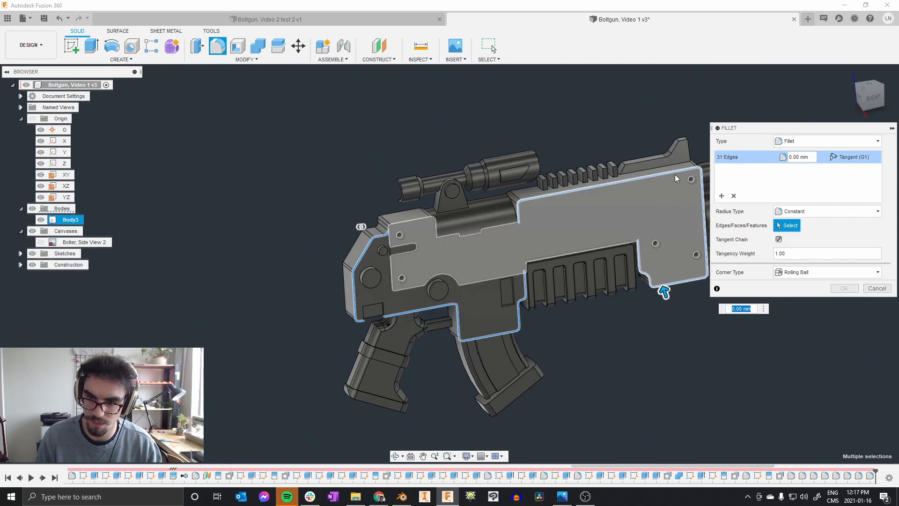
{"action": "left_click", "coordinate": [664, 284]}
{"action": "left_click", "coordinate": [664, 284]}
{"action": "type", "text": "1"}
{"action": "key", "text": "Return"}
Fillet the outer side faces and top edges of the teeth on the top rail
{"action": "middle_click_drag", "start_coordinate": [639, 299], "coordinate": [606, 283], "text": "shift"}
{"action": "scroll", "coordinate": [553, 171], "scroll_direction": "up", "scroll_amount": 6}
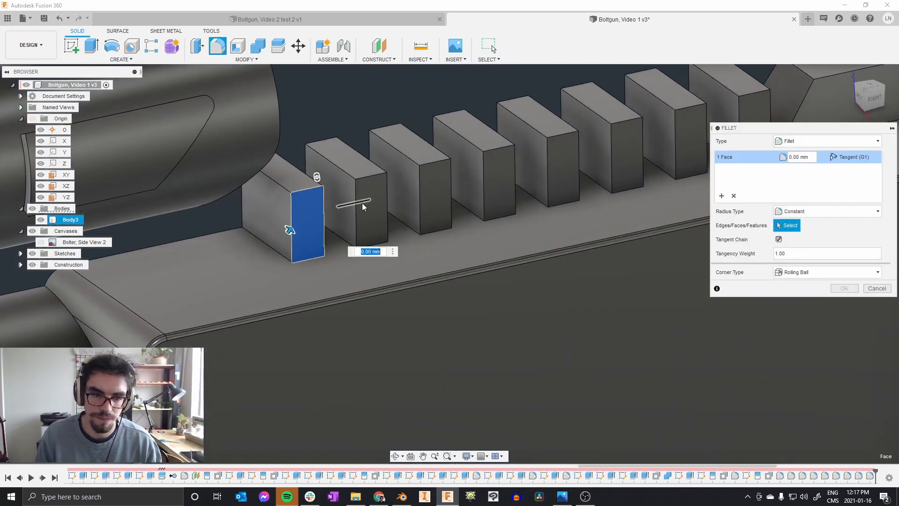
{"action": "left_click", "coordinate": [372, 211]}
{"action": "left_click", "coordinate": [436, 196]}
{"action": "left_click", "coordinate": [499, 183]}
{"action": "left_click", "coordinate": [564, 169]}
{"action": "left_click", "coordinate": [623, 141]}
{"action": "left_click", "coordinate": [687, 127]}
{"action": "left_click", "coordinate": [749, 94]}
{"action": "left_click", "coordinate": [750, 94]}
{"action": "left_click", "coordinate": [749, 99]}
{"action": "left_click", "coordinate": [732, 91]}
{"action": "left_click", "coordinate": [759, 81]}
{"action": "left_click", "coordinate": [666, 103]}
{"action": "left_click", "coordinate": [580, 101]}
{"action": "left_click", "coordinate": [617, 99]}
{"action": "left_click", "coordinate": [522, 119]}
{"action": "left_click", "coordinate": [555, 114]}
{"action": "left_click", "coordinate": [458, 133]}
{"action": "left_click", "coordinate": [496, 132]}
{"action": "left_click", "coordinate": [394, 147]}
{"action": "left_click", "coordinate": [427, 142]}
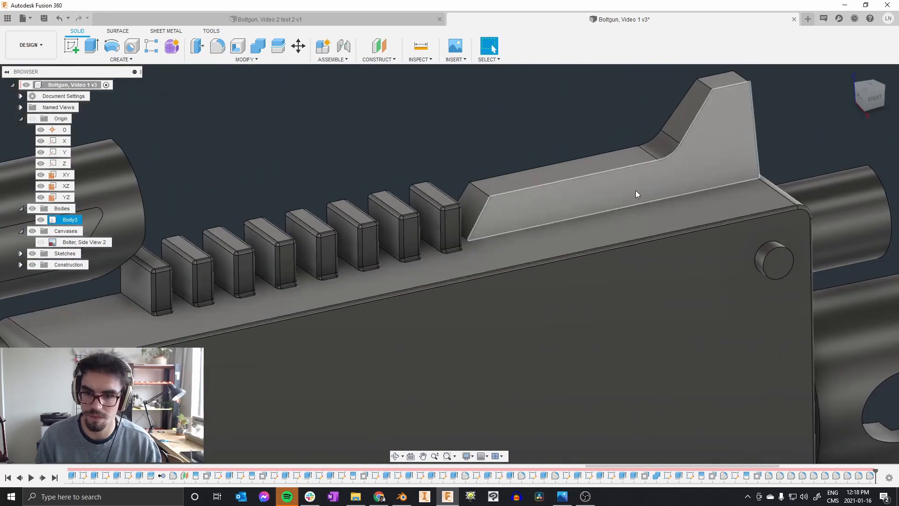
Fillet the edges around the side face of the front sight
{"action": "left_click", "coordinate": [608, 169]}
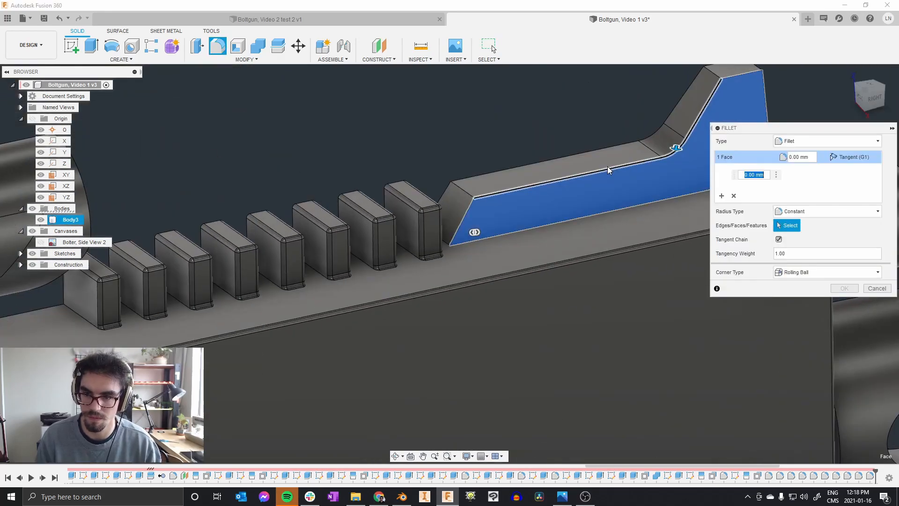
{"action": "scroll", "coordinate": [608, 168], "scroll_direction": "down", "scroll_amount": 3}
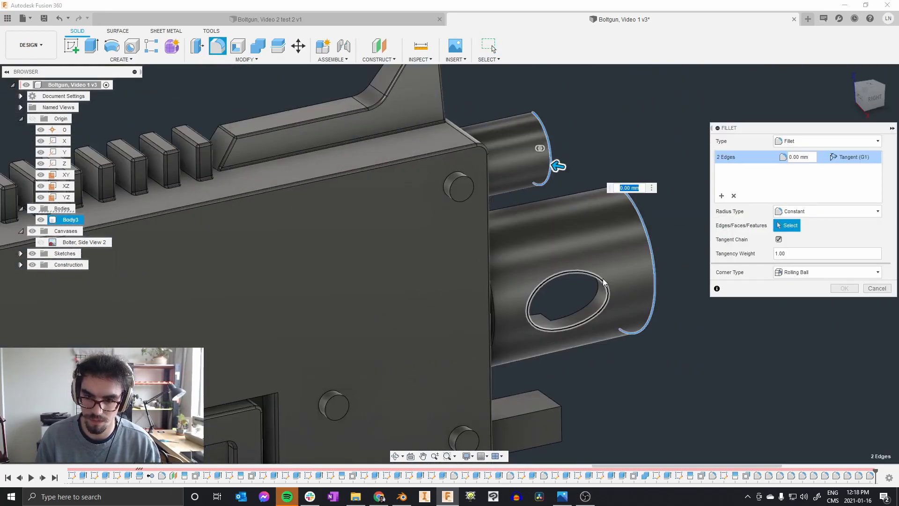
Fillet the rims of both barrels, the muzzle's oval hole and the block beneath the muzzle with a 1 mm radius
{"action": "left_click", "coordinate": [603, 280]}
{"action": "middle_click_drag", "start_coordinate": [604, 281], "coordinate": [538, 230]}
{"action": "left_click", "coordinate": [450, 137]}
{"action": "left_click", "coordinate": [456, 229]}
{"action": "middle_click_drag", "start_coordinate": [542, 319], "coordinate": [408, 236], "text": "shift"}
{"action": "scroll", "coordinate": [472, 321], "scroll_direction": "down", "scroll_amount": 4}
{"action": "left_click", "coordinate": [435, 255]}
{"action": "left_click", "coordinate": [471, 246]}
{"action": "left_click", "coordinate": [470, 274]}
{"action": "type", "text": "1"}
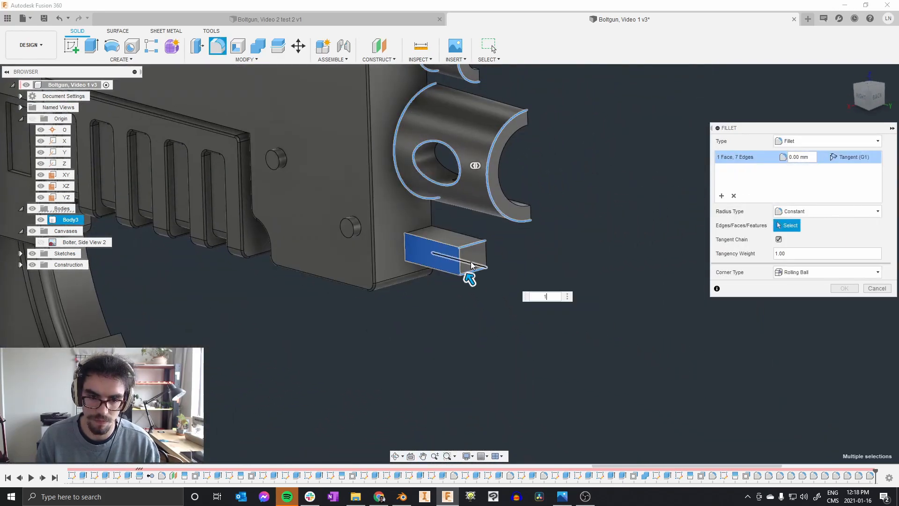
{"action": "key", "text": "Return"}
Fillet the outer edges of the magazine's base plate with a 1 mm radius
{"action": "scroll", "coordinate": [553, 246], "scroll_direction": "down", "scroll_amount": 2}
{"action": "middle_click_drag", "start_coordinate": [162, 328], "coordinate": [406, 268]}
{"action": "scroll", "coordinate": [407, 268], "scroll_direction": "up", "scroll_amount": 5}
{"action": "key", "text": "f"}
{"action": "left_click", "coordinate": [402, 248]}
{"action": "left_click", "coordinate": [463, 310]}
{"action": "type", "text": "1"}
{"action": "key", "text": "Return"}
Fillet the edges of the trigger guard bar between the grip and the magazine housing with a 1 mm radius
{"action": "scroll", "coordinate": [488, 196], "scroll_direction": "down", "scroll_amount": 5}
{"action": "middle_click_drag", "start_coordinate": [489, 195], "coordinate": [443, 205], "text": "shift"}
{"action": "middle_click_drag", "start_coordinate": [300, 237], "coordinate": [315, 242], "text": "shift"}
{"action": "scroll", "coordinate": [342, 211], "scroll_direction": "up", "scroll_amount": 8}
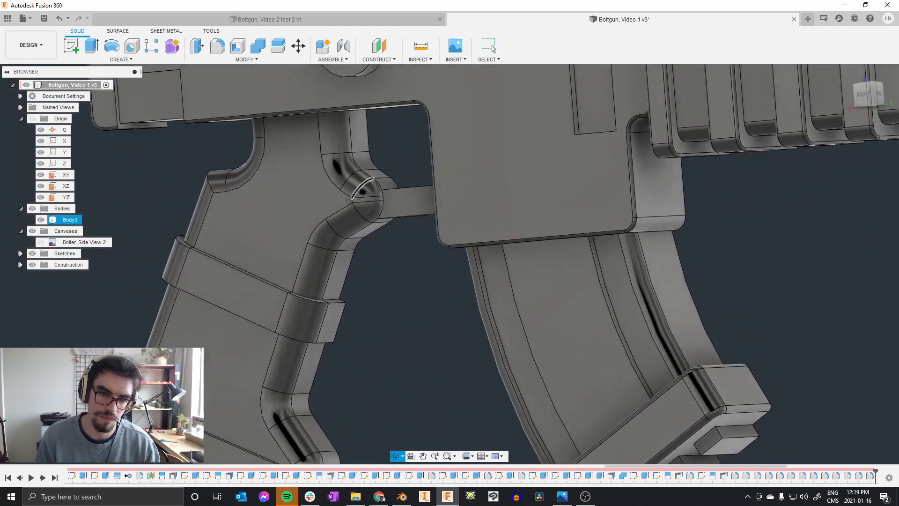
{"action": "key", "text": "f"}
{"action": "left_click", "coordinate": [420, 195]}
{"action": "type", "text": "1"}
{"action": "scroll", "coordinate": [412, 274], "scroll_direction": "down", "scroll_amount": 6}
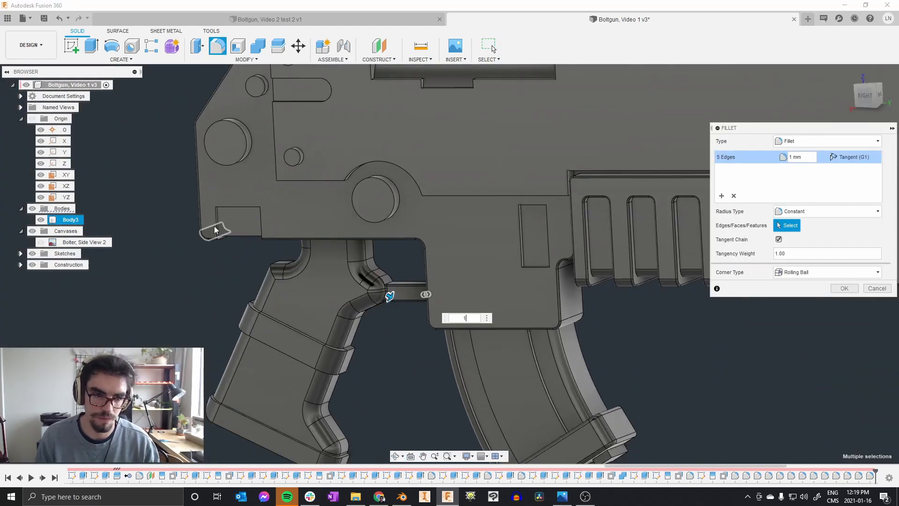
{"action": "key", "text": "Return"}
Round the two inner corners and the outer edges of the small recess at the receiver's rear lower corner
{"action": "scroll", "coordinate": [229, 229], "scroll_direction": "up", "scroll_amount": 4}
{"action": "key", "text": "f"}
{"action": "middle_click_drag", "start_coordinate": [217, 212], "coordinate": [253, 185], "text": "shift"}
{"action": "left_click", "coordinate": [257, 182]}
{"action": "left_click", "coordinate": [424, 128]}
{"action": "type", "text": "10"}
{"action": "key", "text": "BackSpace"}
{"action": "key", "text": "Return"}
Fillet the rims of the round pins along the receiver's side
{"action": "key", "text": "f"}
{"action": "scroll", "coordinate": [452, 163], "scroll_direction": "down", "scroll_amount": 10}
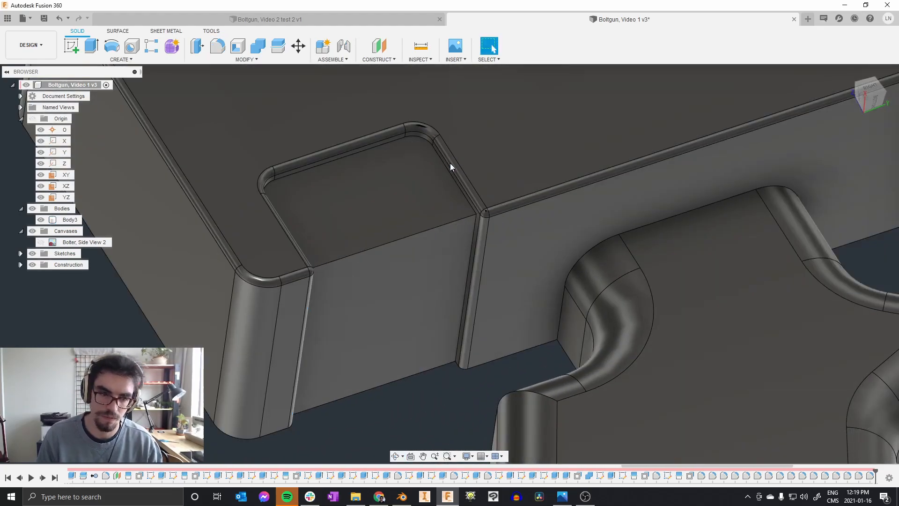
{"action": "middle_click_drag", "start_coordinate": [360, 214], "coordinate": [321, 232], "text": "shift"}
{"action": "scroll", "coordinate": [350, 168], "scroll_direction": "up", "scroll_amount": 8}
{"action": "left_click", "coordinate": [350, 167]}
{"action": "left_click", "coordinate": [374, 188]}
{"action": "left_click", "coordinate": [375, 117]}
{"action": "left_click", "coordinate": [399, 81]}
{"action": "left_click", "coordinate": [503, 295]}
{"action": "left_click", "coordinate": [414, 229]}
{"action": "middle_click_drag", "start_coordinate": [693, 183], "coordinate": [484, 167]}
{"action": "left_click", "coordinate": [535, 143]}
{"action": "left_click", "coordinate": [466, 323]}
{"action": "left_click", "coordinate": [556, 397]}
{"action": "key", "text": "Return"}
Fillet the receiver's upper rear outline and the stepped edge beneath the bolt opening with a 1 mm radius
{"action": "scroll", "coordinate": [558, 203], "scroll_direction": "down", "scroll_amount": 4}
{"action": "scroll", "coordinate": [558, 204], "scroll_direction": "down", "scroll_amount": 3}
{"action": "scroll", "coordinate": [309, 140], "scroll_direction": "up", "scroll_amount": 6}
{"action": "key", "text": "f"}
{"action": "left_click", "coordinate": [315, 161]}
{"action": "type", "text": "1"}
{"action": "left_click", "coordinate": [352, 192]}
{"action": "left_click", "coordinate": [364, 200]}
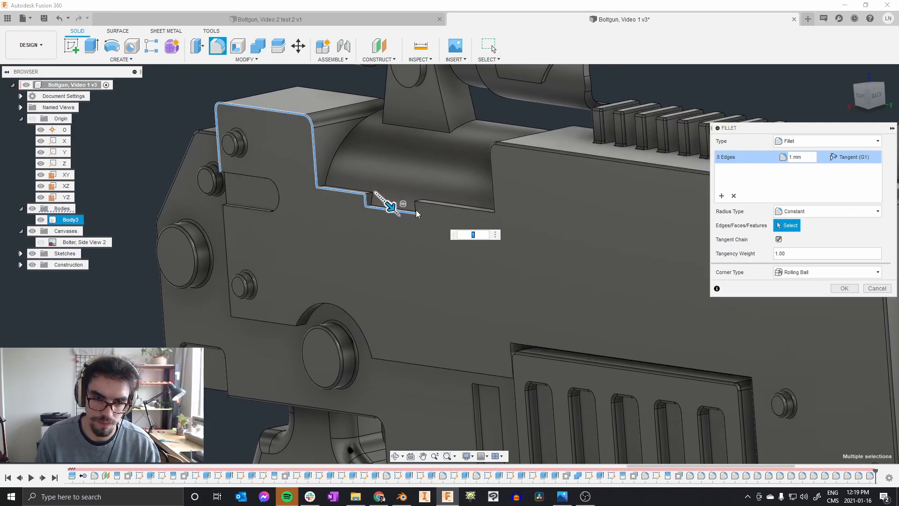
{"action": "left_click", "coordinate": [433, 205]}
{"action": "key", "text": "Return"}
Fillet the corners of the raised side plate around the large pin's arc and beside the handguard with a 2 mm radius
{"action": "scroll", "coordinate": [299, 318], "scroll_direction": "up", "scroll_amount": 3}
{"action": "key", "text": "f"}
{"action": "left_click", "coordinate": [301, 304]}
{"action": "scroll", "coordinate": [307, 231], "scroll_direction": "down", "scroll_amount": 3}
{"action": "type", "text": "2"}
{"action": "middle_click_drag", "start_coordinate": [307, 232], "coordinate": [356, 206], "text": "shift"}
{"action": "scroll", "coordinate": [400, 311], "scroll_direction": "up", "scroll_amount": 3}
{"action": "left_click", "coordinate": [400, 311]}
{"action": "scroll", "coordinate": [400, 311], "scroll_direction": "down", "scroll_amount": 2}
{"action": "scroll", "coordinate": [617, 324], "scroll_direction": "up", "scroll_amount": 2}
{"action": "left_click", "coordinate": [618, 322]}
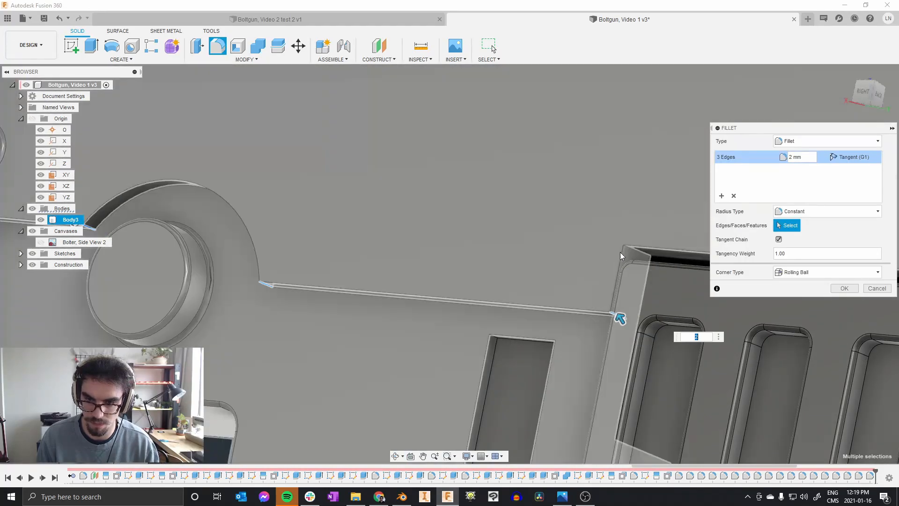
{"action": "left_click", "coordinate": [617, 252]}
{"action": "scroll", "coordinate": [451, 231], "scroll_direction": "down", "scroll_amount": 4}
{"action": "middle_click_drag", "start_coordinate": [451, 231], "coordinate": [469, 244], "text": "shift"}
{"action": "scroll", "coordinate": [518, 229], "scroll_direction": "up", "scroll_amount": 3}
{"action": "key", "text": "Return"}
Fillet the lower outline edge of the receiver's raised side plate with a 1 mm radius
{"action": "middle_click_drag", "start_coordinate": [519, 229], "coordinate": [487, 201], "text": "shift"}
{"action": "key", "text": "f"}
{"action": "left_click", "coordinate": [346, 214]}
{"action": "type", "text": "1"}
{"action": "left_click", "coordinate": [843, 289]}
{"action": "scroll", "coordinate": [450, 253], "scroll_direction": "down", "scroll_amount": 5}
Fillet the upper and lower edges of the raised band around the middle of the grip with a 1 mm radius
{"action": "scroll", "coordinate": [317, 237], "scroll_direction": "up", "scroll_amount": 6}
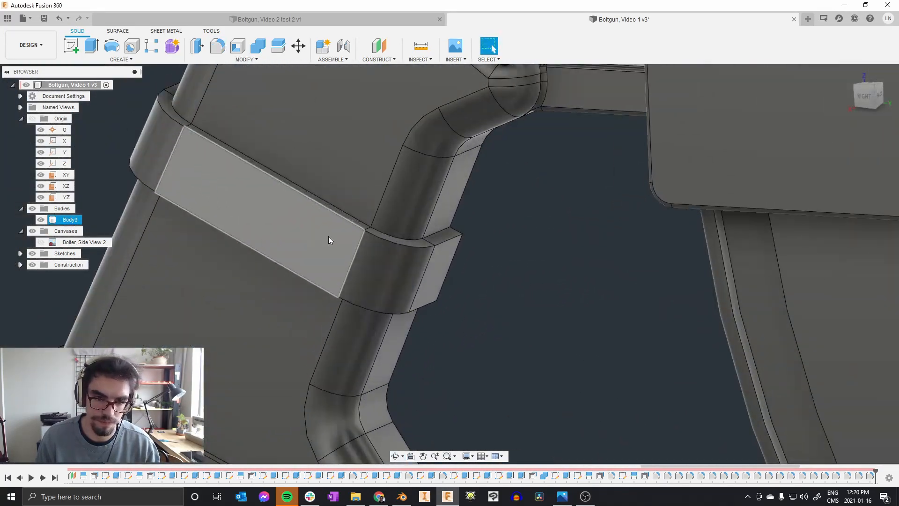
{"action": "key", "text": "f"}
{"action": "left_click", "coordinate": [360, 232]}
{"action": "left_click", "coordinate": [358, 228]}
{"action": "left_click", "coordinate": [168, 116]}
{"action": "left_click", "coordinate": [139, 180]}
{"action": "left_click", "coordinate": [347, 301]}
{"action": "left_click", "coordinate": [327, 290]}
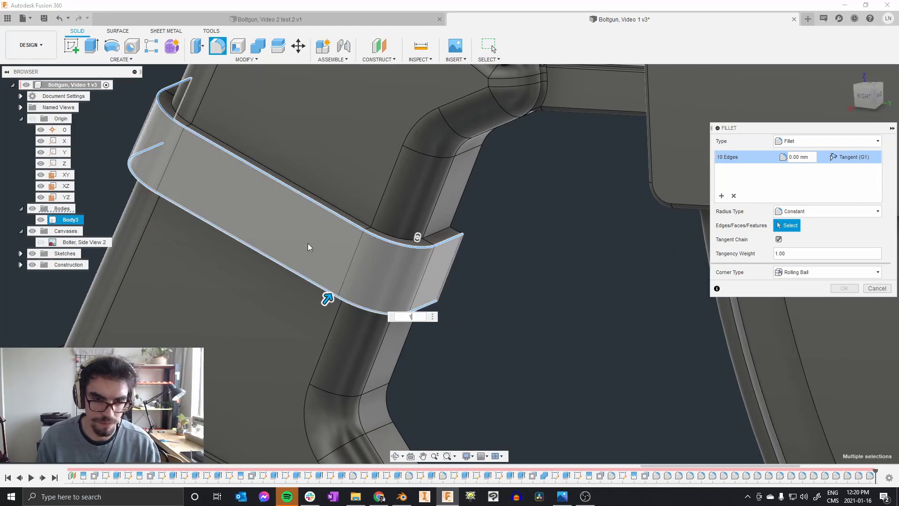
{"action": "type", "text": "1"}
{"action": "key", "text": "Return"}
Fillet the upper edge of the grip's bottom band with a 1 mm radius
{"action": "scroll", "coordinate": [285, 186], "scroll_direction": "down", "scroll_amount": 3}
{"action": "scroll", "coordinate": [242, 341], "scroll_direction": "up", "scroll_amount": 2}
{"action": "key", "text": "f"}
{"action": "left_click", "coordinate": [242, 342]}
{"action": "type", "text": "1"}
{"action": "key", "text": "Return"}
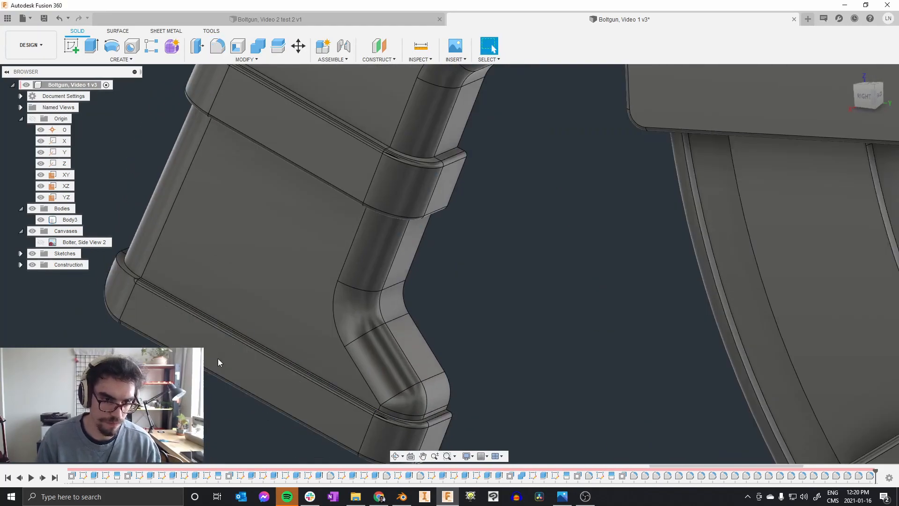
Fillet the edges of the four small blocks under the magazine's base plate
{"action": "scroll", "coordinate": [223, 190], "scroll_direction": "down", "scroll_amount": 5}
{"action": "middle_click_drag", "start_coordinate": [312, 261], "coordinate": [291, 187], "text": "shift"}
{"action": "scroll", "coordinate": [502, 276], "scroll_direction": "up", "scroll_amount": 4}
{"action": "key", "text": "f"}
{"action": "left_click", "coordinate": [502, 275]}
{"action": "left_click", "coordinate": [461, 330]}
{"action": "left_click", "coordinate": [423, 378]}
{"action": "left_click", "coordinate": [380, 438]}
{"action": "middle_click_drag", "start_coordinate": [381, 438], "coordinate": [453, 216]}
{"action": "left_click", "coordinate": [493, 227]}
{"action": "left_click", "coordinate": [467, 260]}
{"action": "middle_click_drag", "start_coordinate": [516, 201], "coordinate": [507, 227], "text": "shift"}
{"action": "left_click", "coordinate": [503, 212]}
{"action": "left_click", "coordinate": [527, 187]}
{"action": "left_click", "coordinate": [550, 171]}
{"action": "left_click", "coordinate": [582, 147]}
{"action": "left_click", "coordinate": [602, 129]}
{"action": "key", "text": "Return"}
Fillet the remaining edges of the scope and its mount with a 1 mm radius
{"action": "scroll", "coordinate": [629, 316], "scroll_direction": "down", "scroll_amount": 5}
{"action": "middle_click_drag", "start_coordinate": [630, 316], "coordinate": [510, 100], "text": "shift"}
{"action": "scroll", "coordinate": [580, 117], "scroll_direction": "up", "scroll_amount": 8}
{"action": "key", "text": "f"}
{"action": "left_click", "coordinate": [580, 123]}
{"action": "type", "text": "1"}
{"action": "middle_click_drag", "start_coordinate": [492, 234], "coordinate": [528, 148], "text": "shift"}
{"action": "left_click", "coordinate": [457, 114]}
{"action": "left_click", "coordinate": [325, 143]}
{"action": "left_click", "coordinate": [364, 196]}
{"action": "left_click", "coordinate": [401, 248]}
{"action": "middle_click_drag", "start_coordinate": [281, 227], "coordinate": [368, 223], "text": "shift"}
{"action": "scroll", "coordinate": [293, 202], "scroll_direction": "down", "scroll_amount": 3}
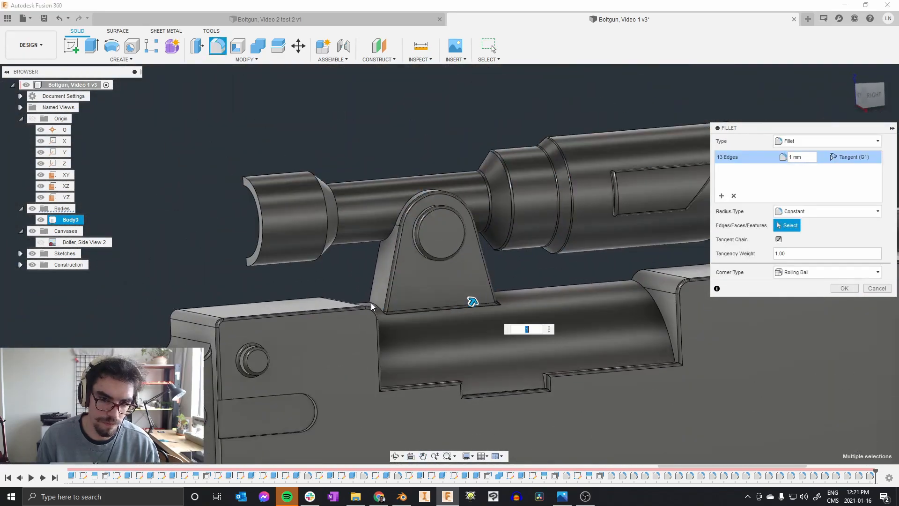
{"action": "left_click", "coordinate": [255, 235]}
{"action": "key", "text": "Return"}
View the boltgun squarely from its right side and show the Bolter, Side View 2 canvas
{"action": "scroll", "coordinate": [495, 296], "scroll_direction": "down", "scroll_amount": 8}
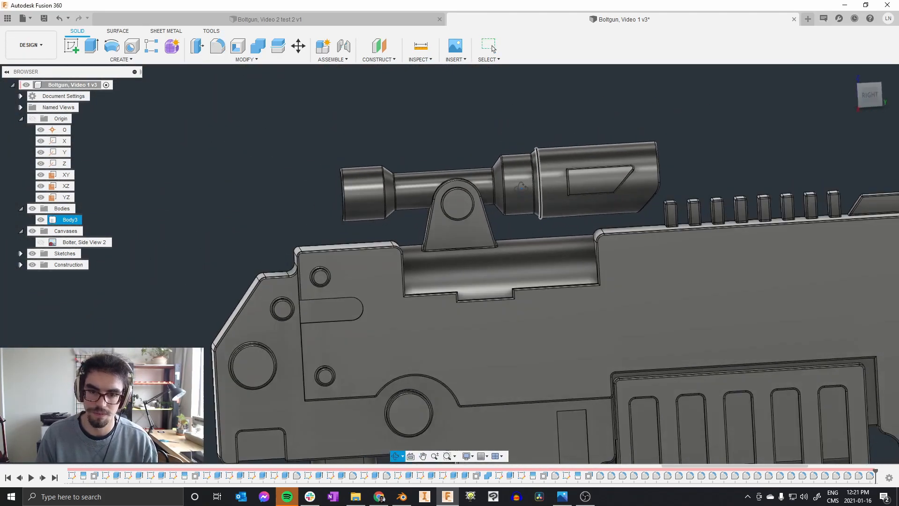
{"action": "middle_click_drag", "start_coordinate": [494, 293], "coordinate": [502, 301], "text": "shift"}
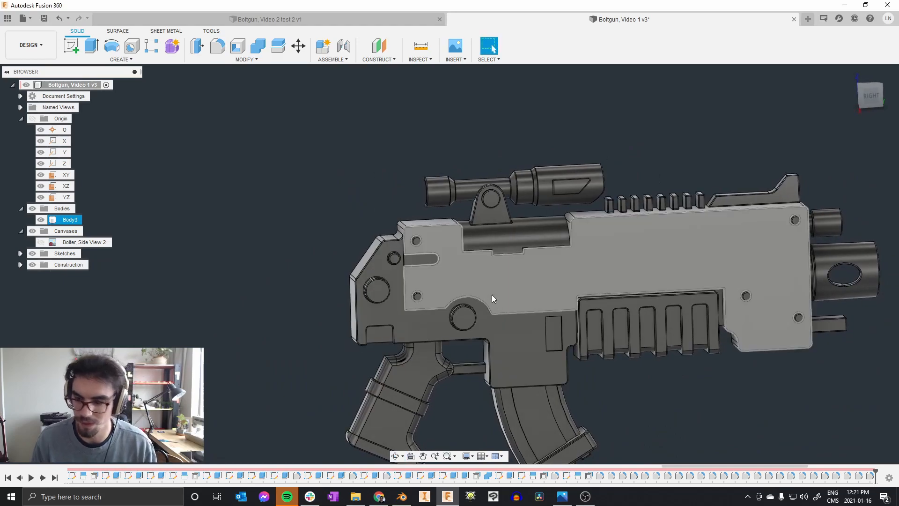
{"action": "left_click", "coordinate": [875, 103]}
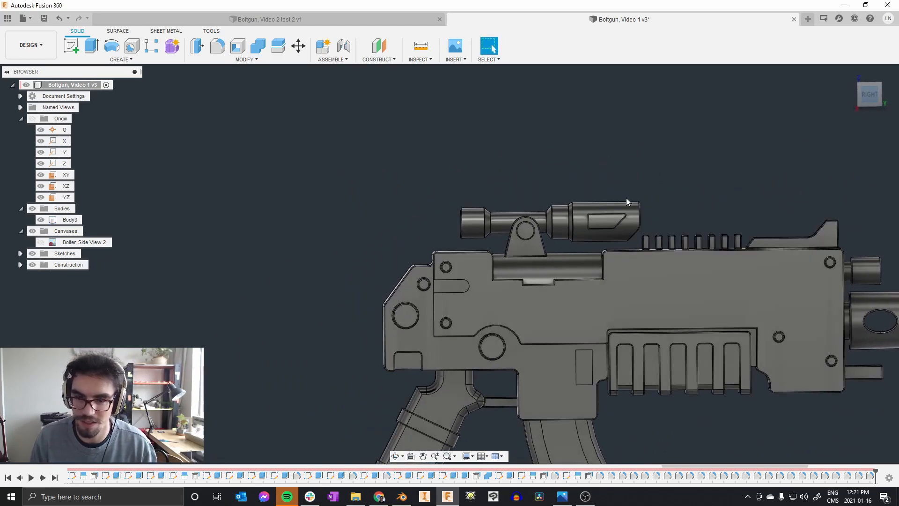
{"action": "left_click", "coordinate": [414, 197]}
{"action": "middle_click_drag", "start_coordinate": [415, 197], "coordinate": [535, 187]}
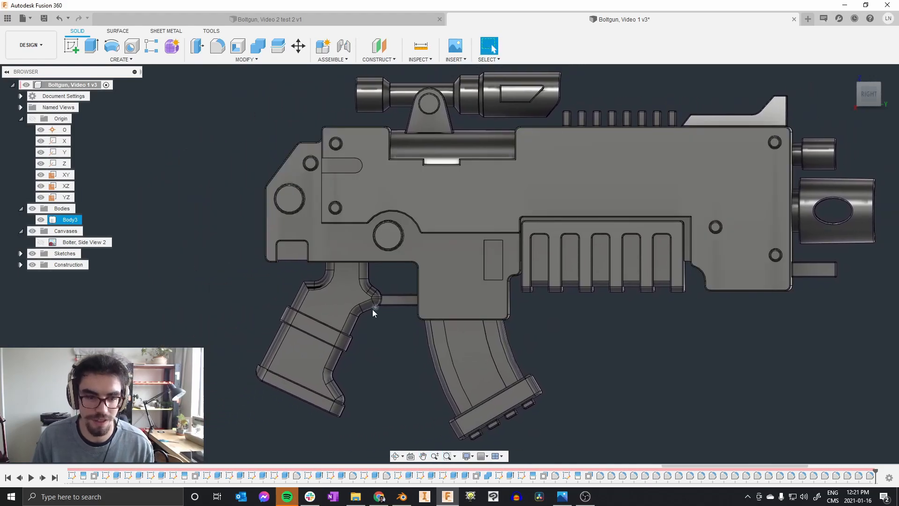
{"action": "left_click", "coordinate": [42, 242]}
Sketch a closed trigger outline on the YZ plane over the canvas, overlapping the grip, receiver and trigger guard
{"action": "scroll", "coordinate": [317, 321], "scroll_direction": "up", "scroll_amount": 5}
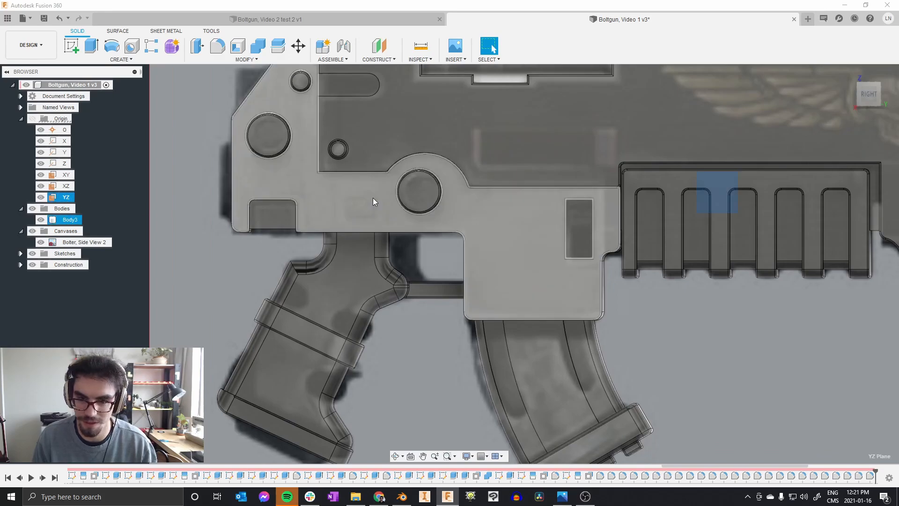
{"action": "key", "text": "c"}
{"action": "scroll", "coordinate": [419, 252], "scroll_direction": "up", "scroll_amount": 5}
{"action": "key", "text": "Escape"}
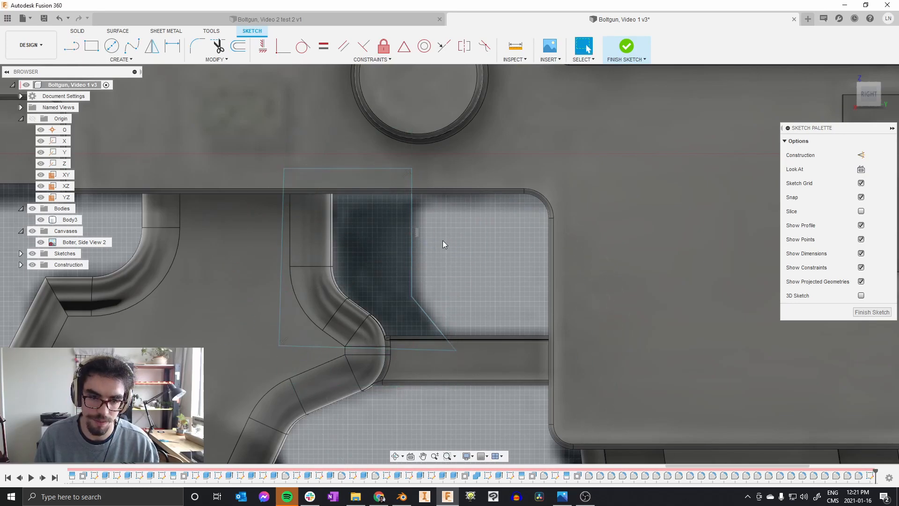
Extrude the trigger profile 9 mm and join it to the body
{"action": "middle_click_drag", "start_coordinate": [443, 241], "coordinate": [403, 236], "text": "shift"}
{"action": "scroll", "coordinate": [433, 234], "scroll_direction": "down", "scroll_amount": 4}
{"action": "scroll", "coordinate": [545, 173], "scroll_direction": "up", "scroll_amount": 5}
{"action": "key", "text": "e"}
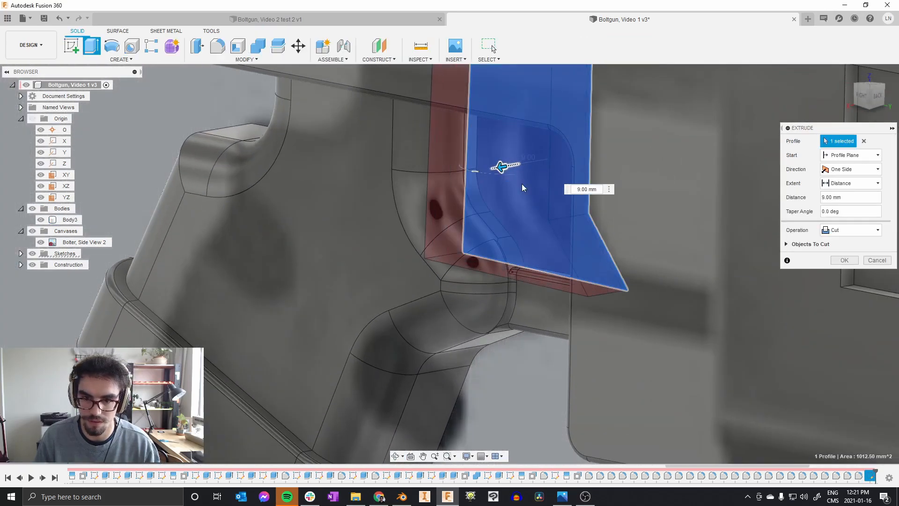
{"action": "left_click", "coordinate": [850, 246]}
{"action": "left_click", "coordinate": [849, 247]}
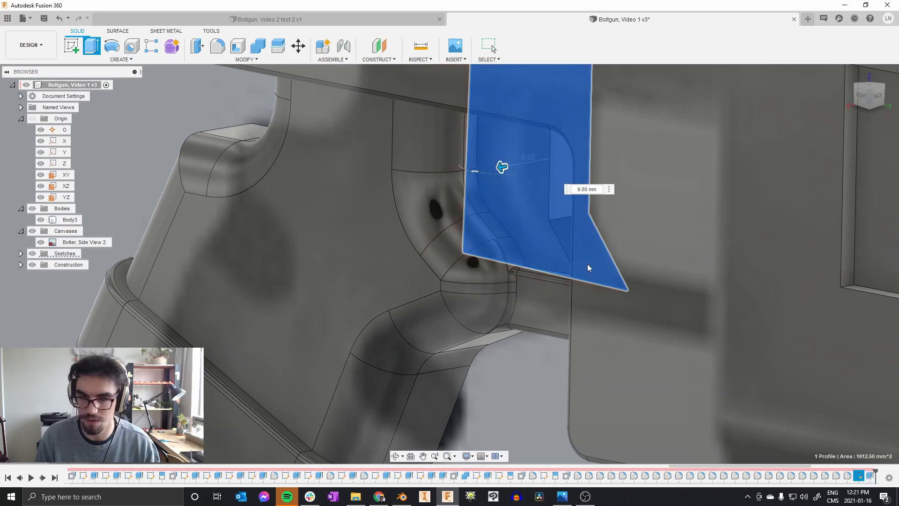
Round the bend on the trigger's front face with a 10 mm fillet
{"action": "scroll", "coordinate": [290, 268], "scroll_direction": "down", "scroll_amount": 3}
{"action": "middle_click_drag", "start_coordinate": [291, 269], "coordinate": [484, 240], "text": "shift"}
{"action": "scroll", "coordinate": [484, 240], "scroll_direction": "up", "scroll_amount": 3}
{"action": "key", "text": "f"}
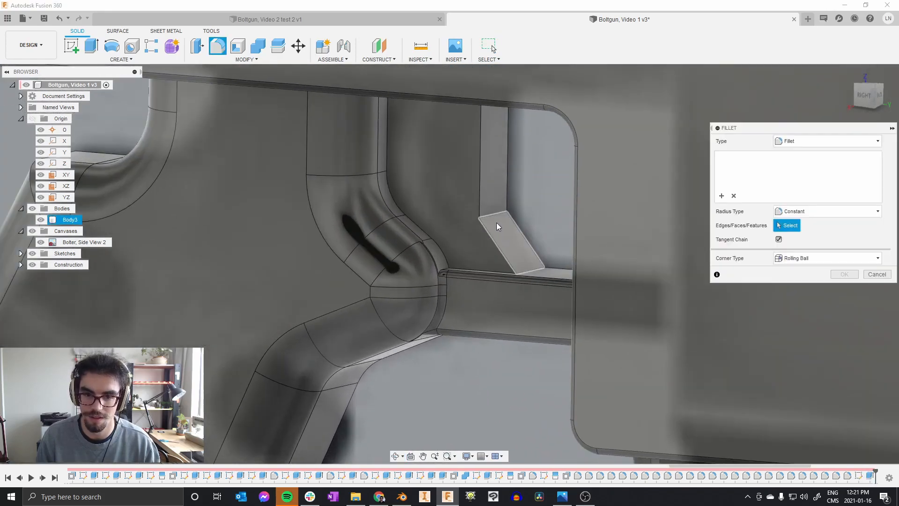
{"action": "left_click", "coordinate": [493, 218]}
{"action": "type", "text": "10"}
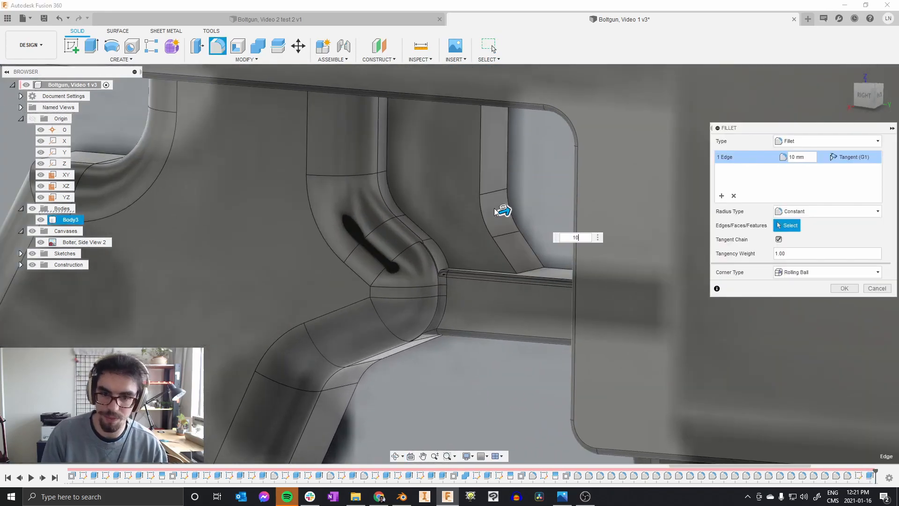
{"action": "key", "text": "Return"}
Fillet the trigger's front side edge and its junction with the trigger guard bar with a 1 mm radius
{"action": "key", "text": "f"}
{"action": "left_click", "coordinate": [482, 147]}
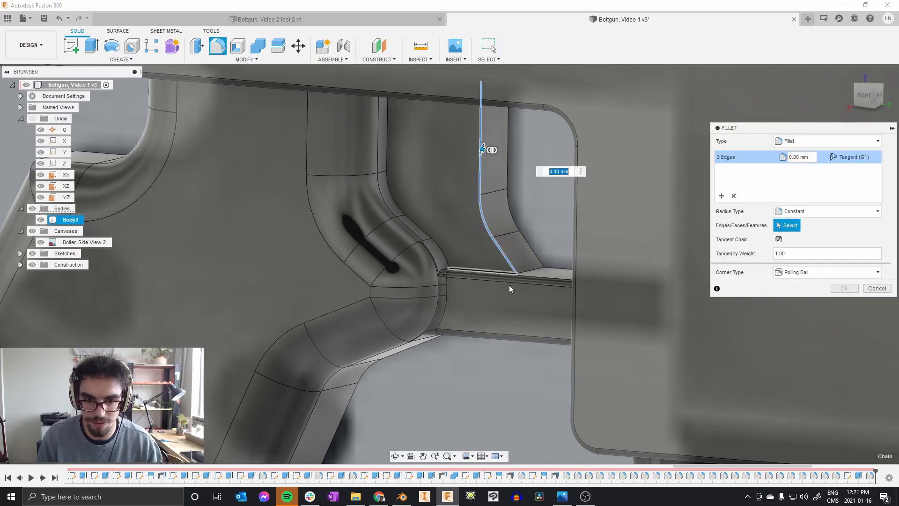
{"action": "middle_click_drag", "start_coordinate": [504, 281], "coordinate": [497, 262], "text": "shift"}
{"action": "left_click", "coordinate": [497, 263]}
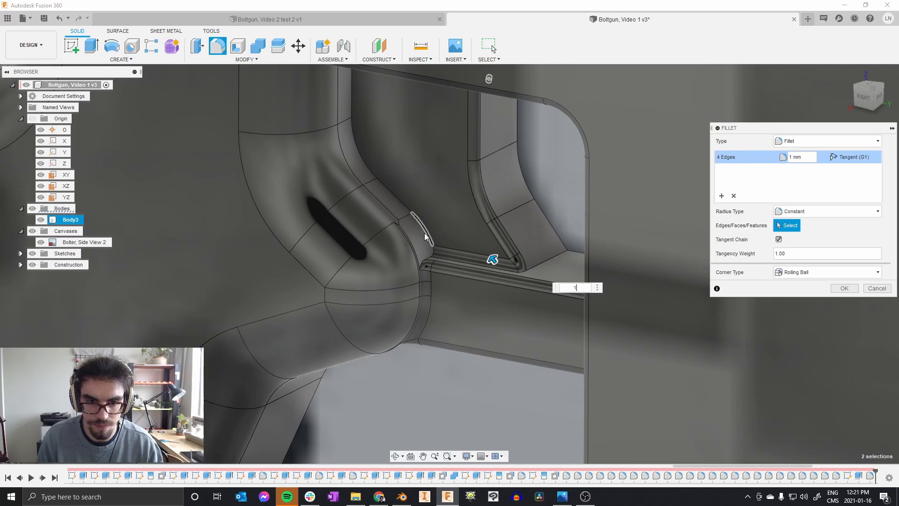
{"action": "key", "text": "Return"}
Hide the Bolter, Side View 2 canvas
{"action": "scroll", "coordinate": [402, 226], "scroll_direction": "down", "scroll_amount": 10}
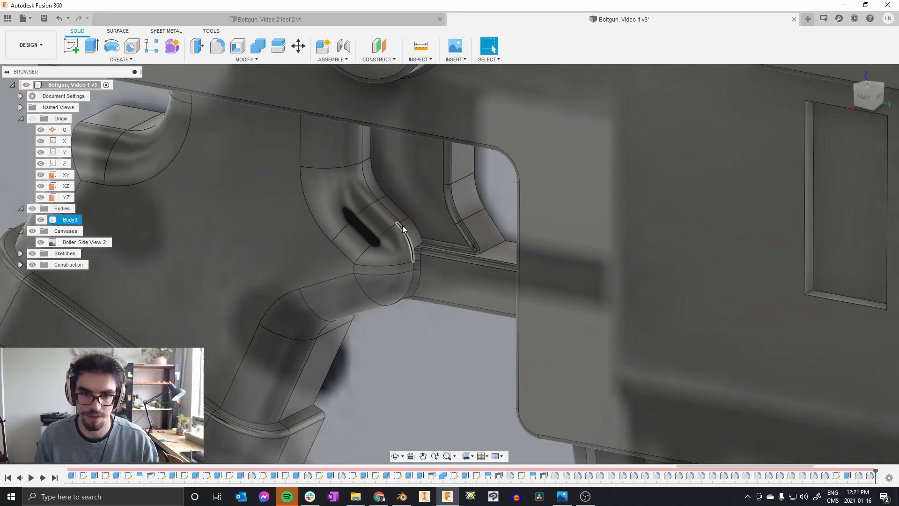
{"action": "scroll", "coordinate": [472, 177], "scroll_direction": "down", "scroll_amount": 10}
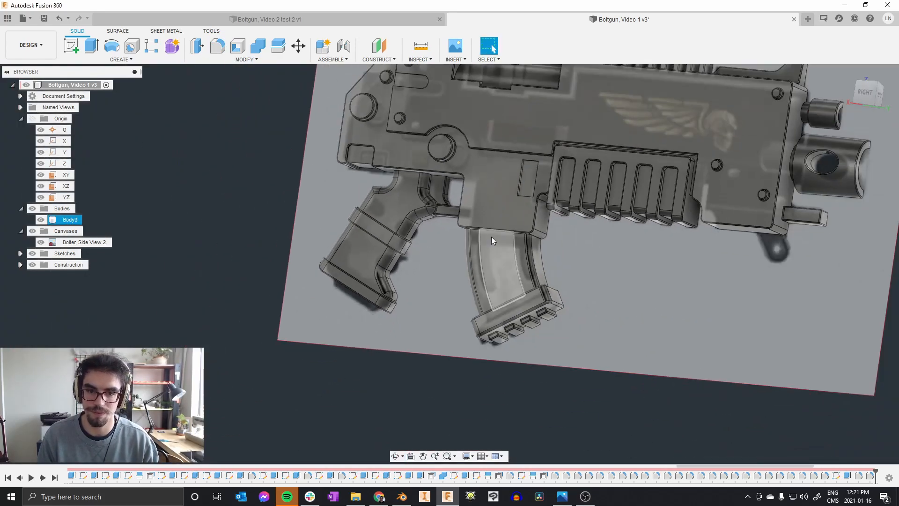
{"action": "left_click", "coordinate": [41, 242]}
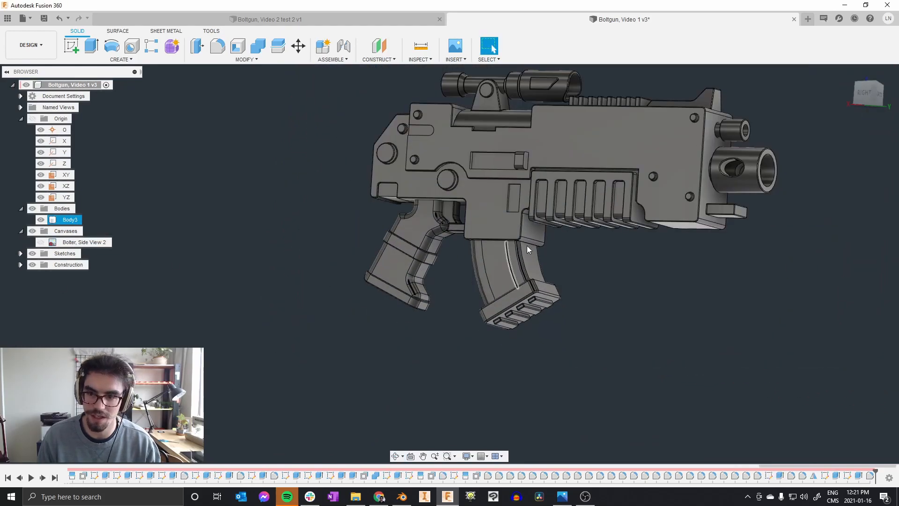
Fillet the short corner edges at the rear end of the recessed side slot
{"action": "middle_click_drag", "start_coordinate": [570, 198], "coordinate": [473, 256], "text": "shift"}
{"action": "scroll", "coordinate": [484, 172], "scroll_direction": "up", "scroll_amount": 5}
{"action": "scroll", "coordinate": [461, 133], "scroll_direction": "up", "scroll_amount": 2}
{"action": "scroll", "coordinate": [461, 133], "scroll_direction": "up", "scroll_amount": 2}
{"action": "key", "text": "f"}
{"action": "left_click", "coordinate": [467, 118]}
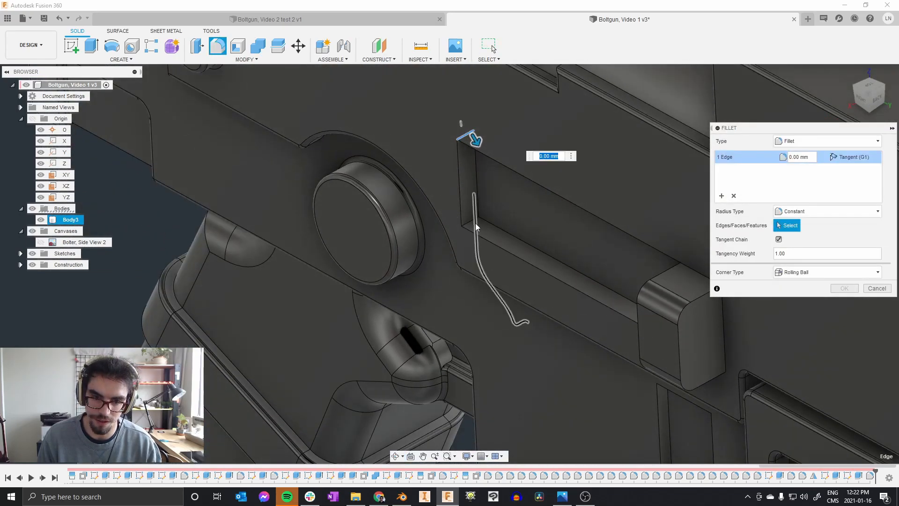
{"action": "key", "text": "Return"}
Fillet the edge chain around the side slot's opening with a 1 mm radius
{"action": "key", "text": "f"}
{"action": "left_click", "coordinate": [547, 277]}
{"action": "type", "text": "1"}
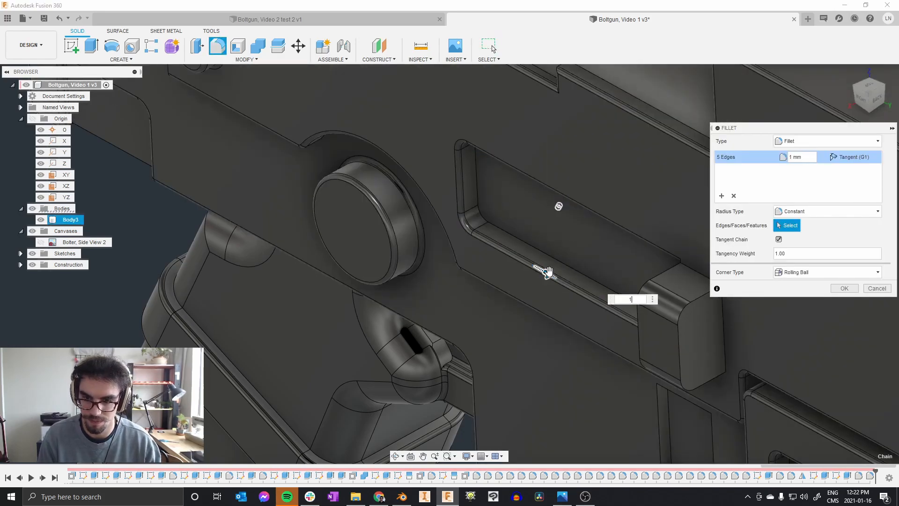
{"action": "key", "text": "Return"}
Fillet the edge chain on the raised block at the slot's front end with a 1 mm radius
{"action": "key", "text": "f"}
{"action": "left_click", "coordinate": [669, 276]}
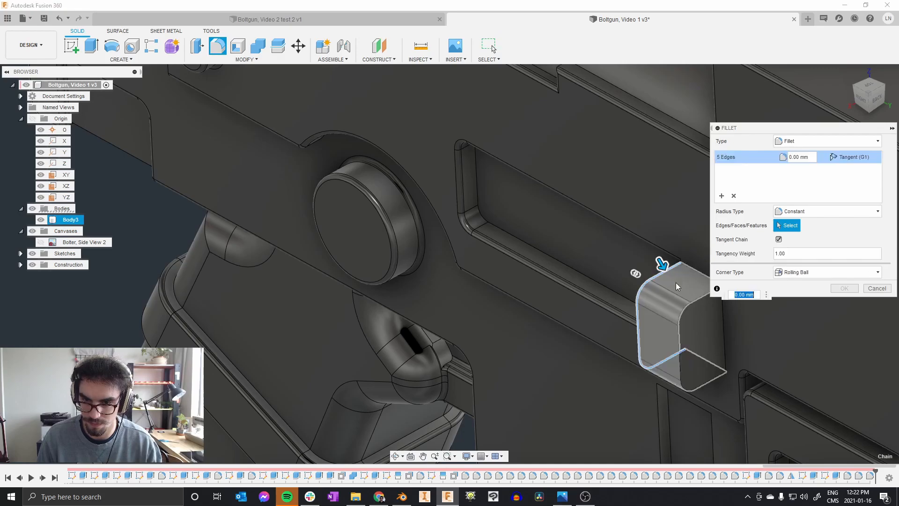
{"action": "key", "text": "Return"}
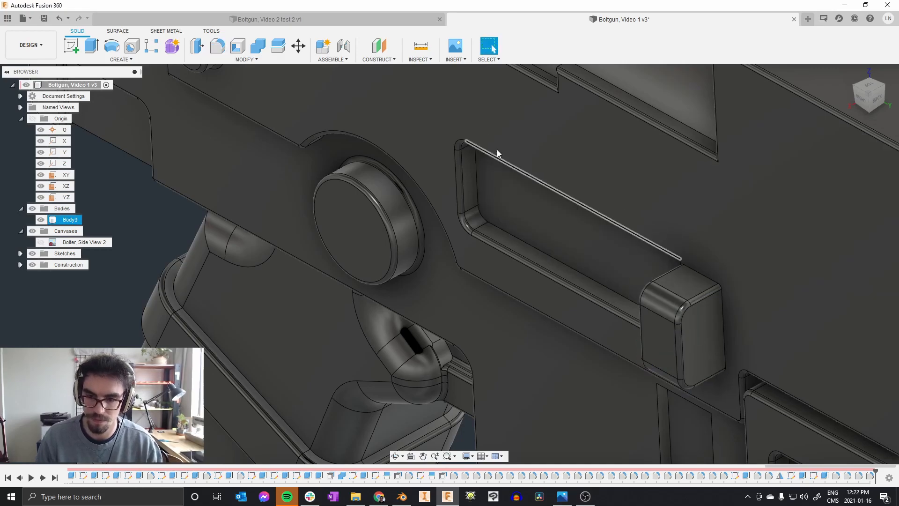
Examine the filleted side slot and its raised block from several angles, including where their edges meet
{"action": "scroll", "coordinate": [524, 170], "scroll_direction": "down", "scroll_amount": 4}
{"action": "left_click_drag", "start_coordinate": [524, 170], "coordinate": [518, 137], "text": "shift"}
{"action": "middle_click_drag", "start_coordinate": [519, 136], "coordinate": [574, 163], "text": "shift"}
{"action": "scroll", "coordinate": [594, 212], "scroll_direction": "down", "scroll_amount": 5}
{"action": "middle_click_drag", "start_coordinate": [593, 211], "coordinate": [623, 212], "text": "shift"}
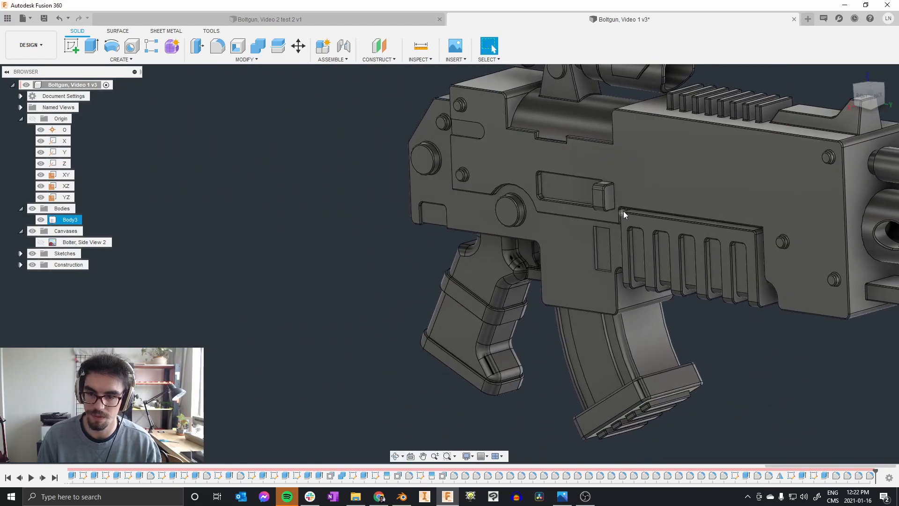
{"action": "scroll", "coordinate": [622, 212], "scroll_direction": "down", "scroll_amount": 4}
{"action": "middle_click_drag", "start_coordinate": [446, 215], "coordinate": [672, 145], "text": "shift"}
{"action": "middle_click_drag", "start_coordinate": [538, 274], "coordinate": [513, 243]}
{"action": "scroll", "coordinate": [472, 176], "scroll_direction": "up", "scroll_amount": 3}
{"action": "middle_click_drag", "start_coordinate": [472, 176], "coordinate": [492, 204], "text": "shift"}
{"action": "scroll", "coordinate": [476, 192], "scroll_direction": "up", "scroll_amount": 4}
{"action": "scroll", "coordinate": [473, 191], "scroll_direction": "up", "scroll_amount": 5}
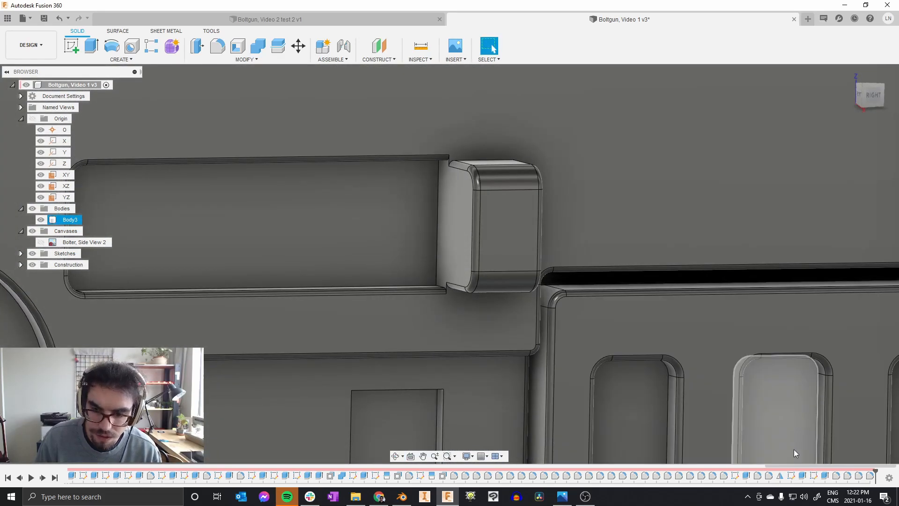
{"action": "double_click", "coordinate": [871, 476]}
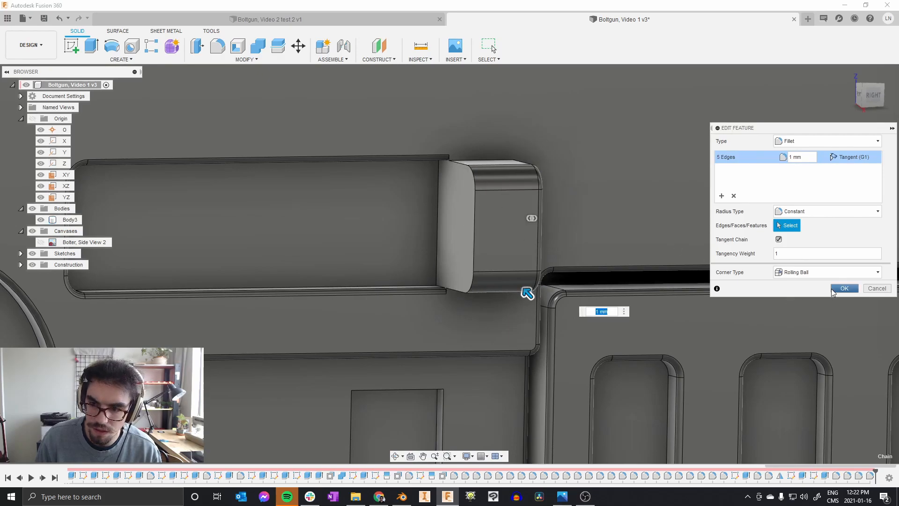
{"action": "left_click", "coordinate": [834, 291]}
{"action": "double_click", "coordinate": [859, 475]}
{"action": "left_click", "coordinate": [444, 165]}
{"action": "middle_click_drag", "start_coordinate": [449, 220], "coordinate": [431, 201], "text": "shift"}
{"action": "scroll", "coordinate": [451, 196], "scroll_direction": "up", "scroll_amount": 2}
{"action": "scroll", "coordinate": [498, 201], "scroll_direction": "down", "scroll_amount": 4}
{"action": "middle_click_drag", "start_coordinate": [497, 201], "coordinate": [419, 221], "text": "shift"}
{"action": "scroll", "coordinate": [477, 206], "scroll_direction": "down", "scroll_amount": 2}
{"action": "scroll", "coordinate": [418, 220], "scroll_direction": "down", "scroll_amount": 5}
{"action": "middle_click_drag", "start_coordinate": [526, 197], "coordinate": [502, 240], "text": "shift"}
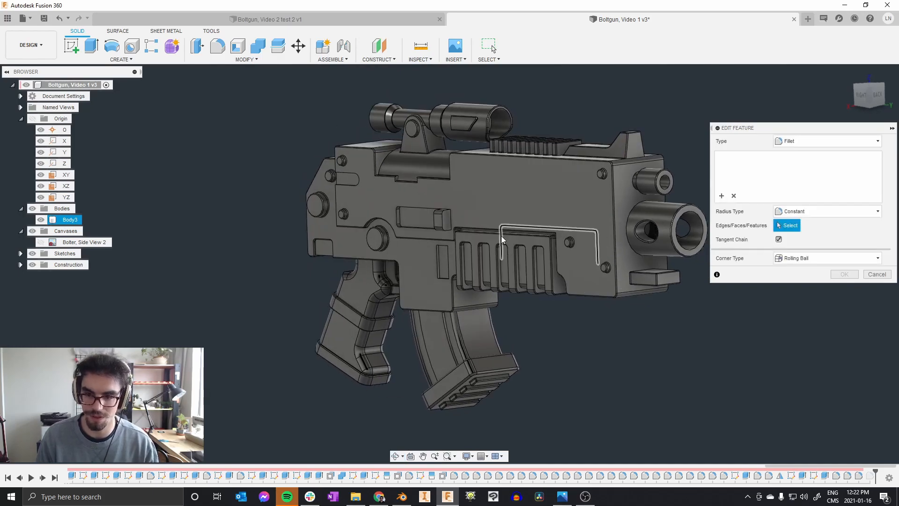
{"action": "left_click", "coordinate": [876, 275]}
{"action": "middle_click_drag", "start_coordinate": [642, 251], "coordinate": [539, 220], "text": "shift"}
{"action": "scroll", "coordinate": [540, 219], "scroll_direction": "up", "scroll_amount": 2}
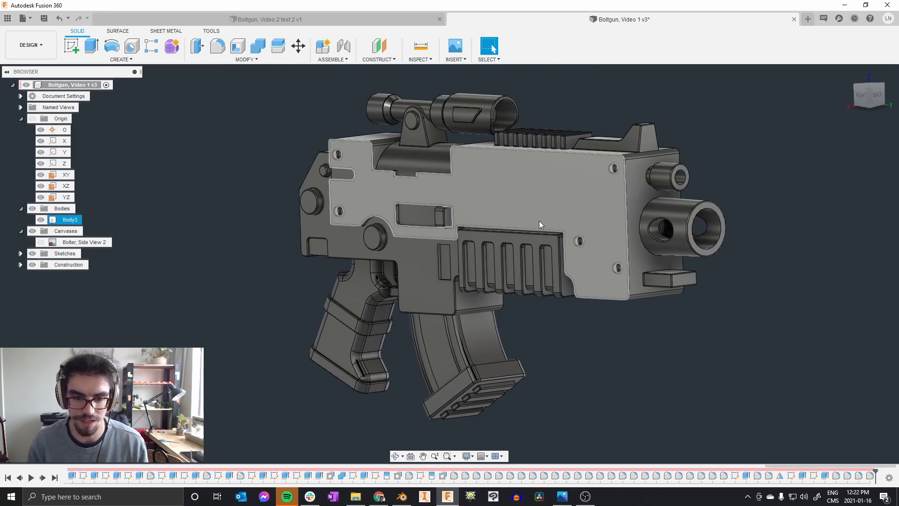